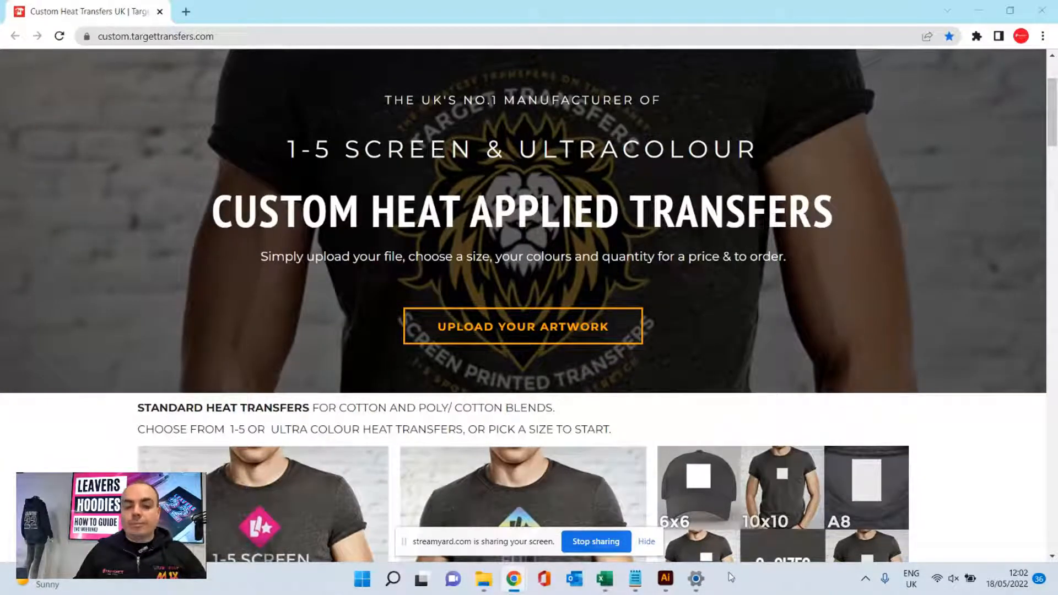
# - Open the Leavers 2022 page of the Target Transfers site and look over the artwork template download request form
pyautogui.scroll(3, 386, 231)
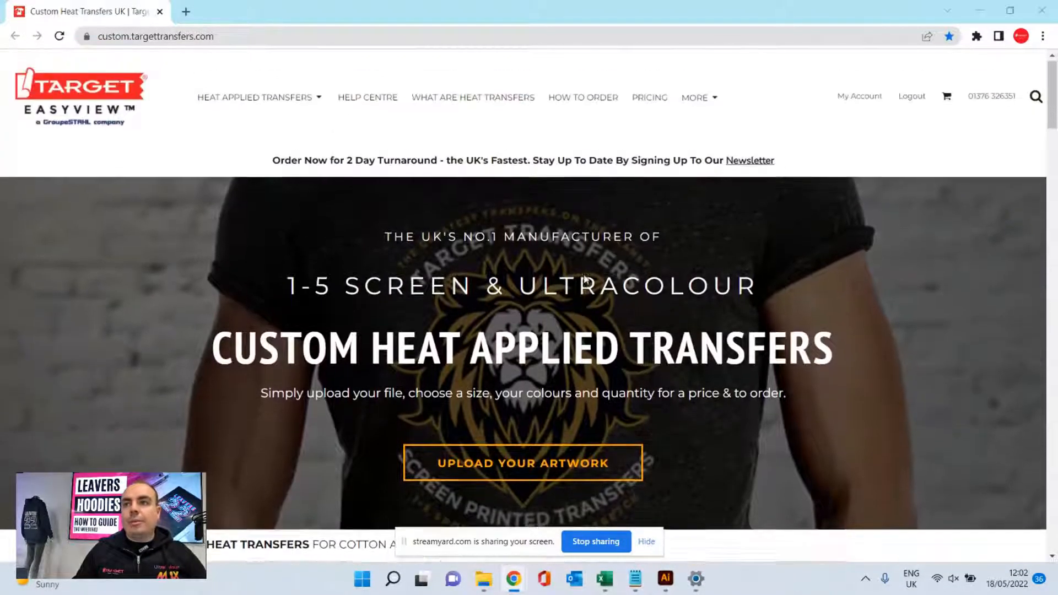
pyautogui.moveTo(696, 99)
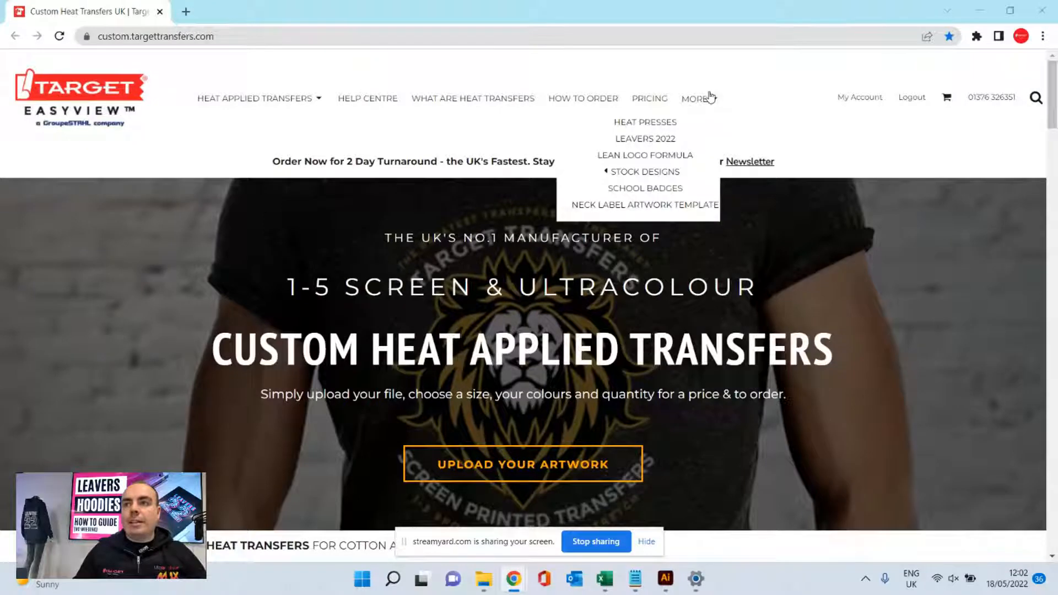
pyautogui.click(654, 144)
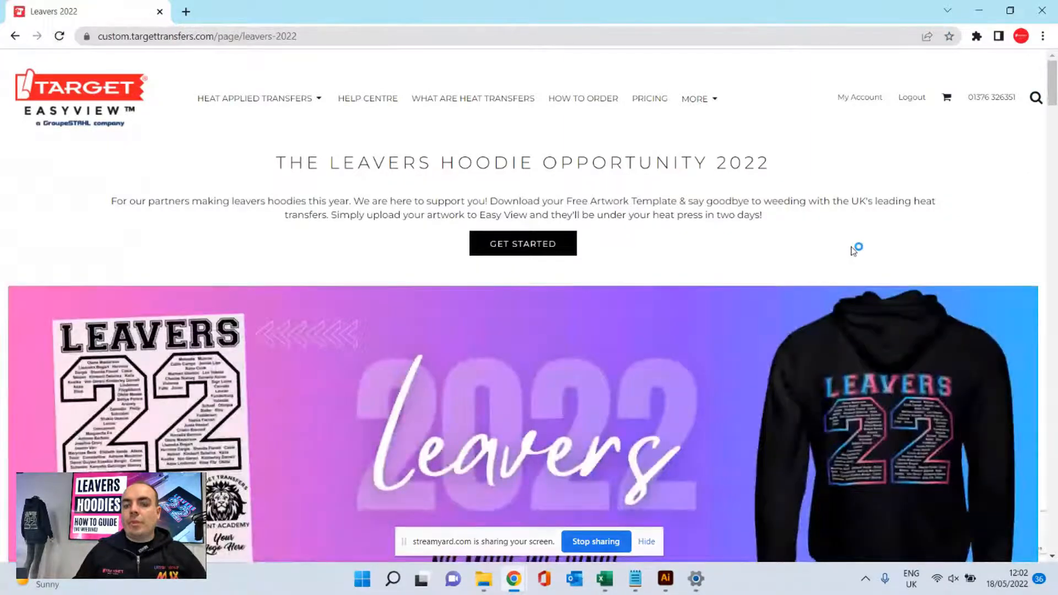
pyautogui.scroll(-4, 805, 273)
pyautogui.scroll(-12, 796, 273)
pyautogui.scroll(-16, 774, 312)
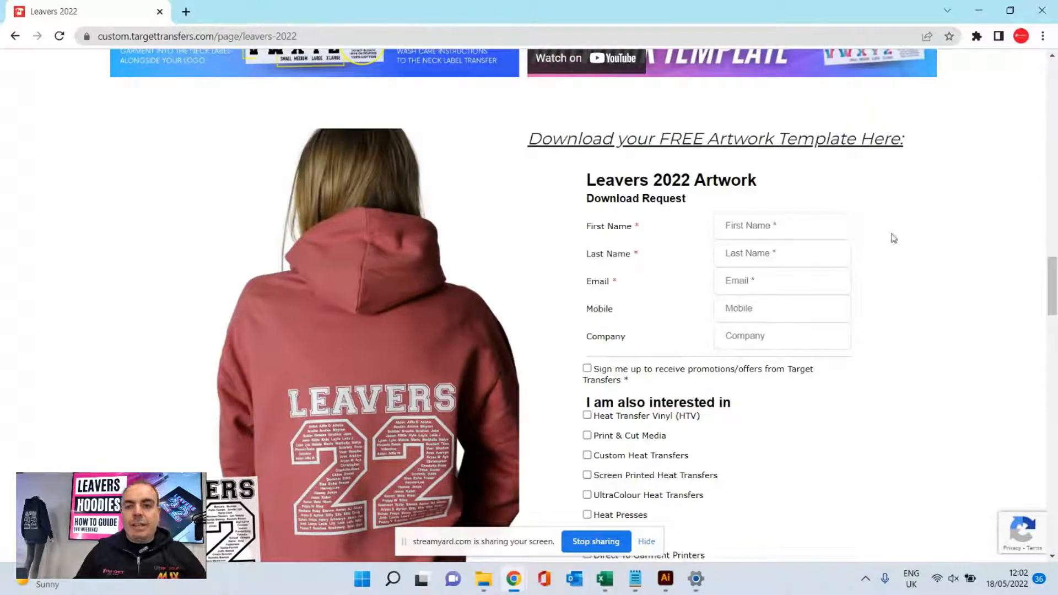
pyautogui.scroll(-1, 904, 259)
pyautogui.scroll(1, 910, 281)
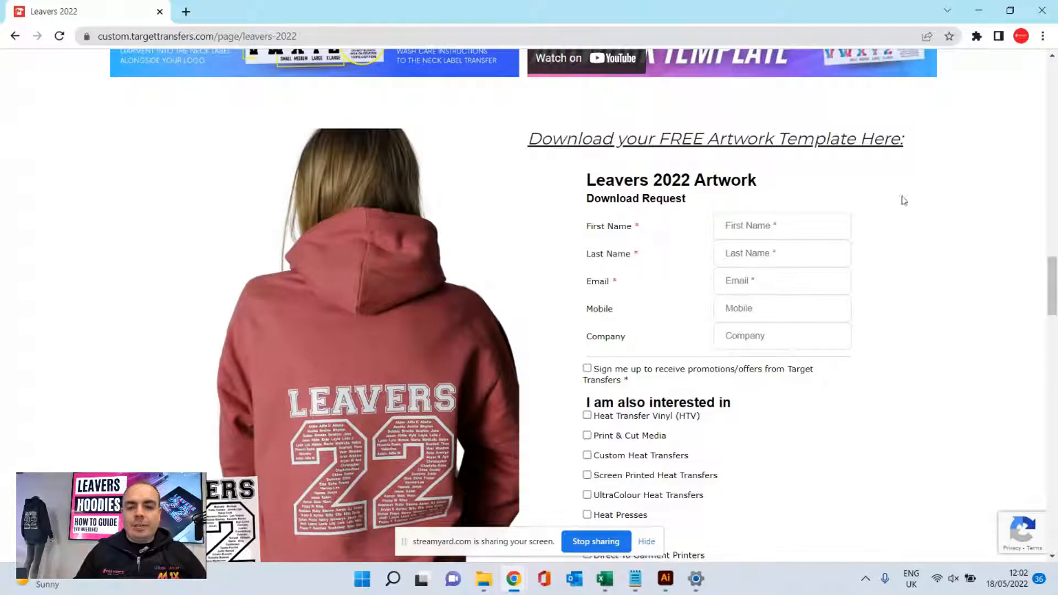
# - Switch to Illustrator to view the Leavers22EasyViewTemplateA3 artwork and hide the screen-sharing notice
pyautogui.click(666, 579)
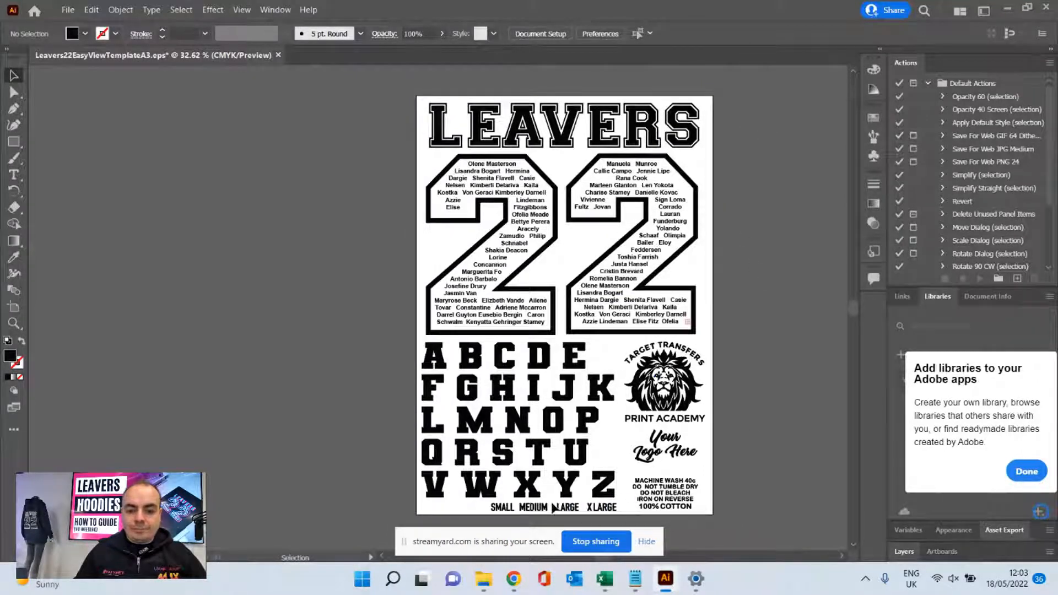
pyautogui.click(646, 543)
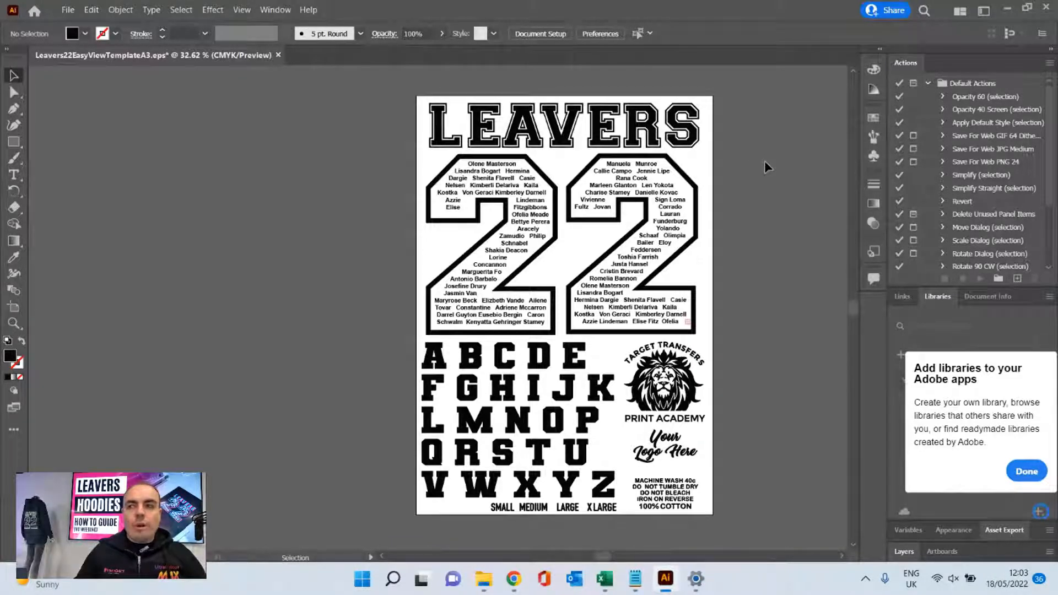
pyautogui.scroll(-1, 765, 161)
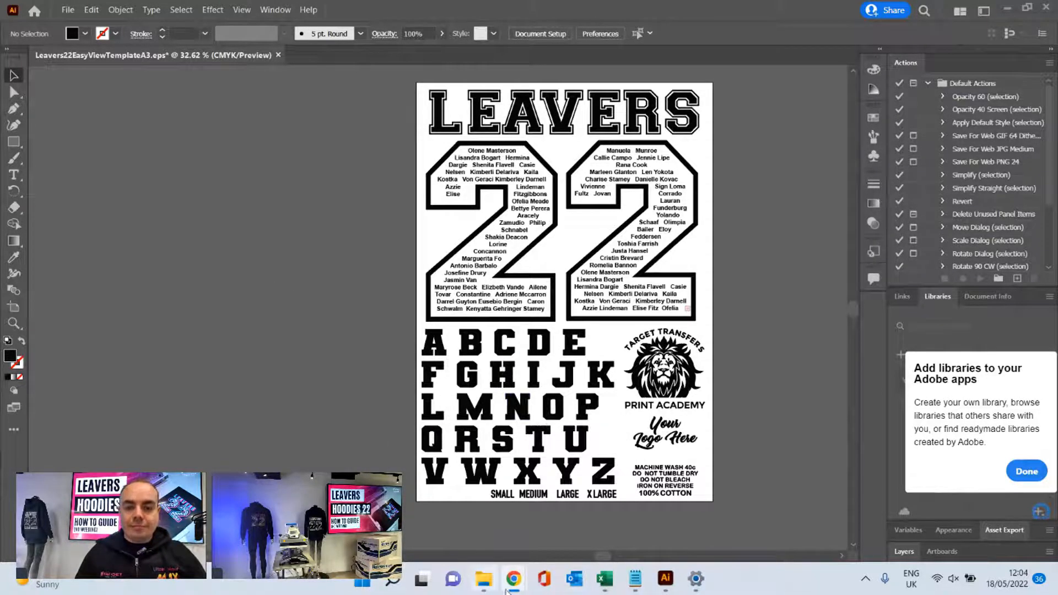
# - Switch back to Chrome and review the Leavers 2022 page from its heading down to the free artwork template download section
pyautogui.moveTo(515, 582)
pyautogui.click(353, 464)
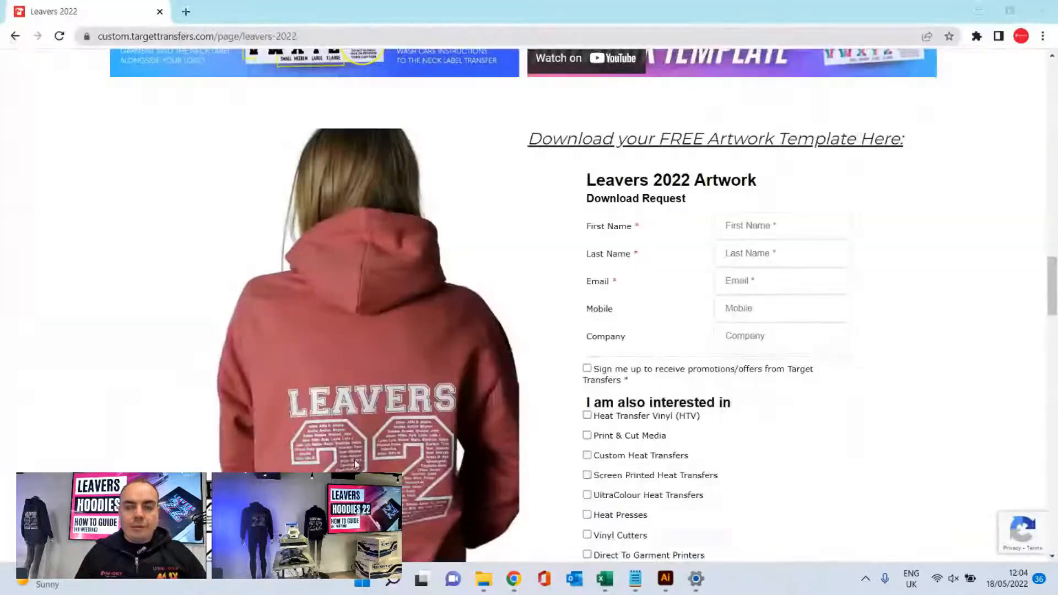
pyautogui.scroll(5, 474, 209)
pyautogui.scroll(15, 363, 185)
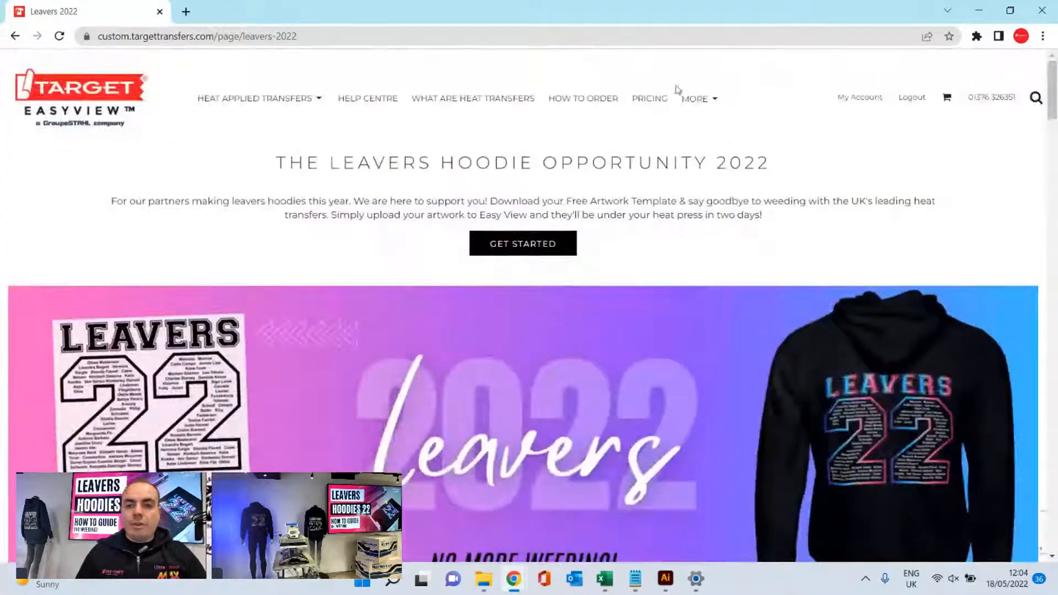
pyautogui.moveTo(699, 101)
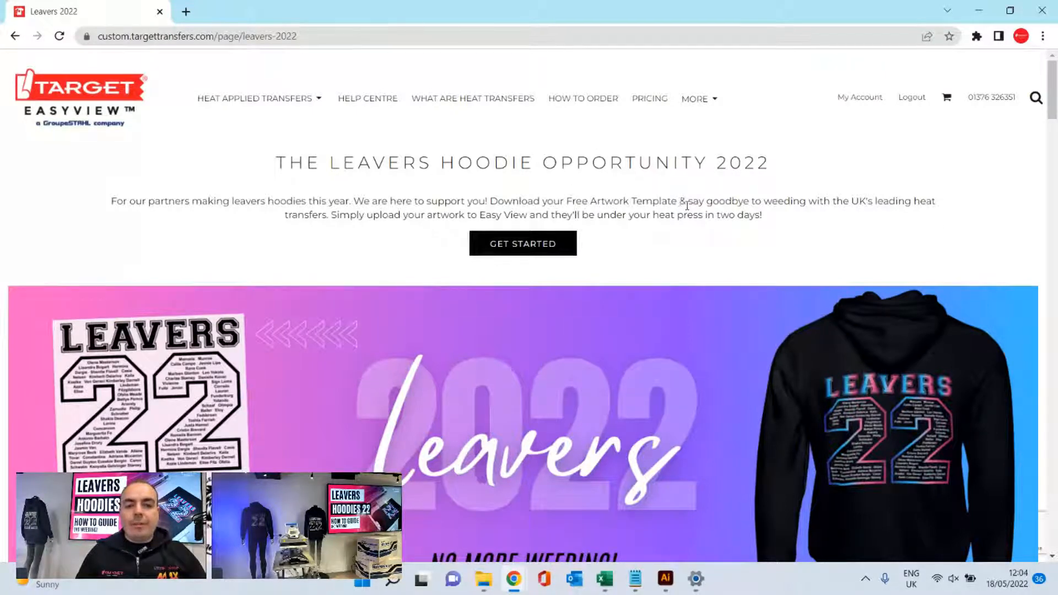
pyautogui.scroll(-1, 695, 197)
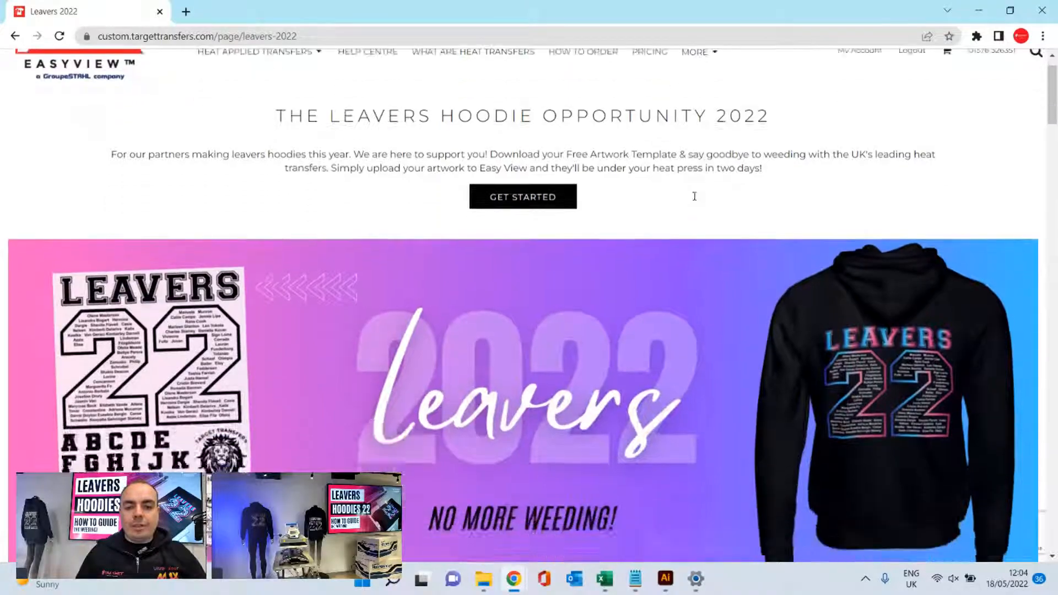
pyautogui.scroll(-4, 694, 196)
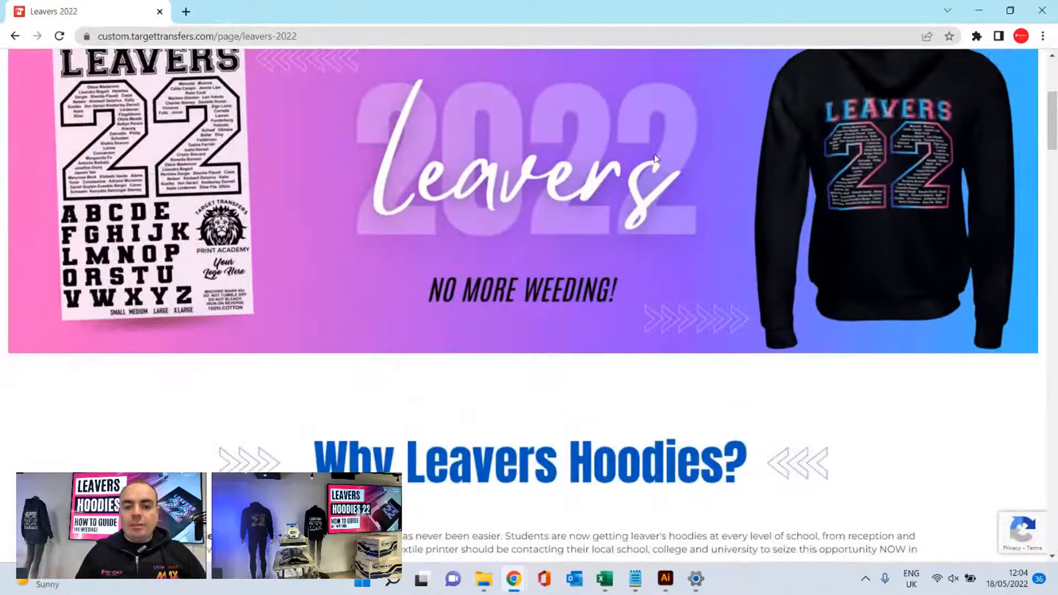
pyautogui.scroll(-18, 652, 154)
pyautogui.scroll(-7, 660, 324)
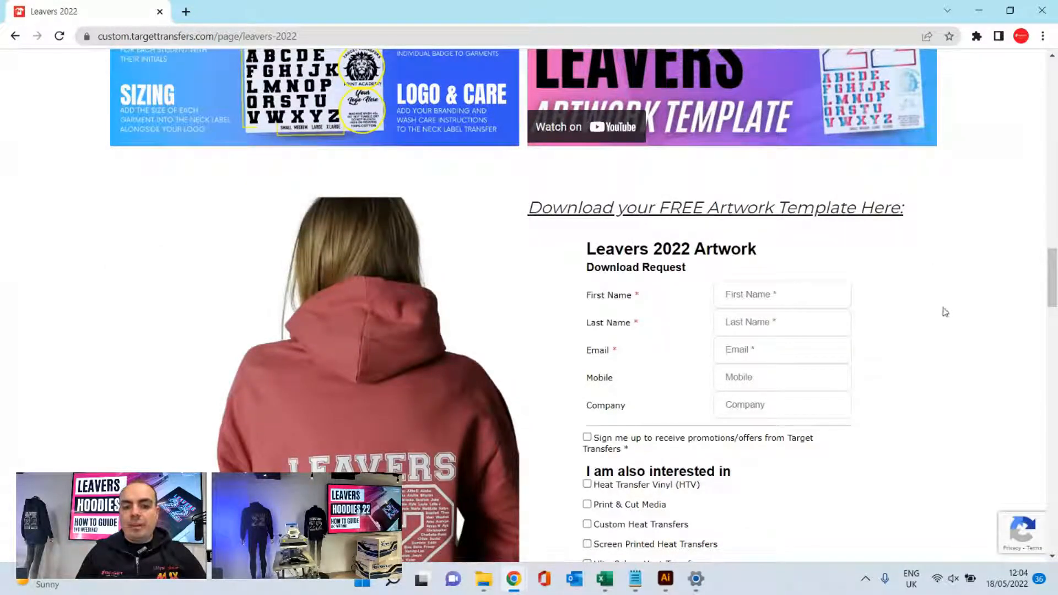
pyautogui.scroll(1, 943, 307)
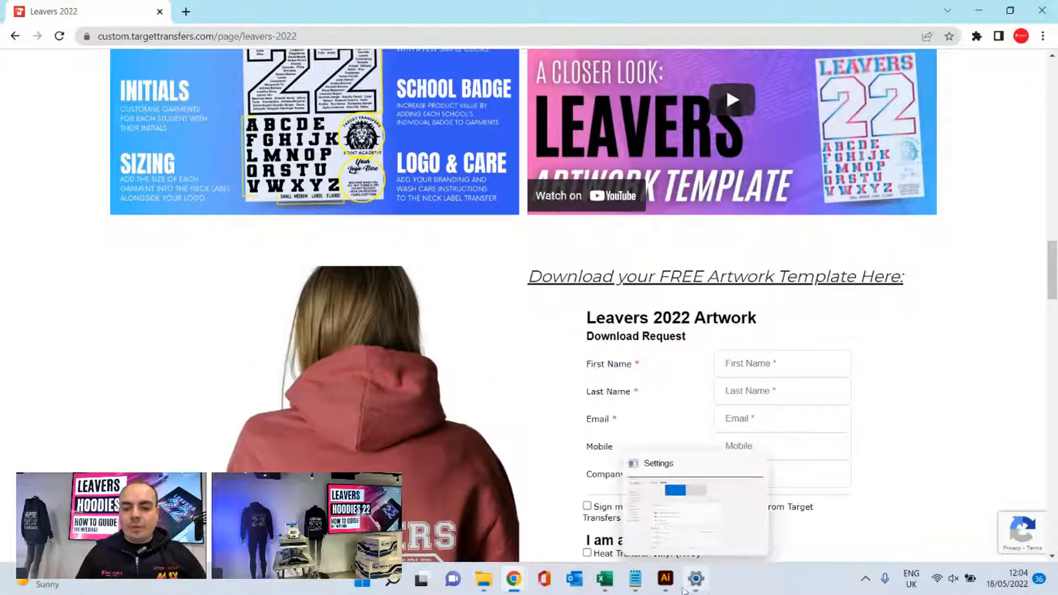
# - Switch to Illustrator and examine the A3 Leavers template's names, initials, logos, sizes and care instructions
pyautogui.click(662, 587)
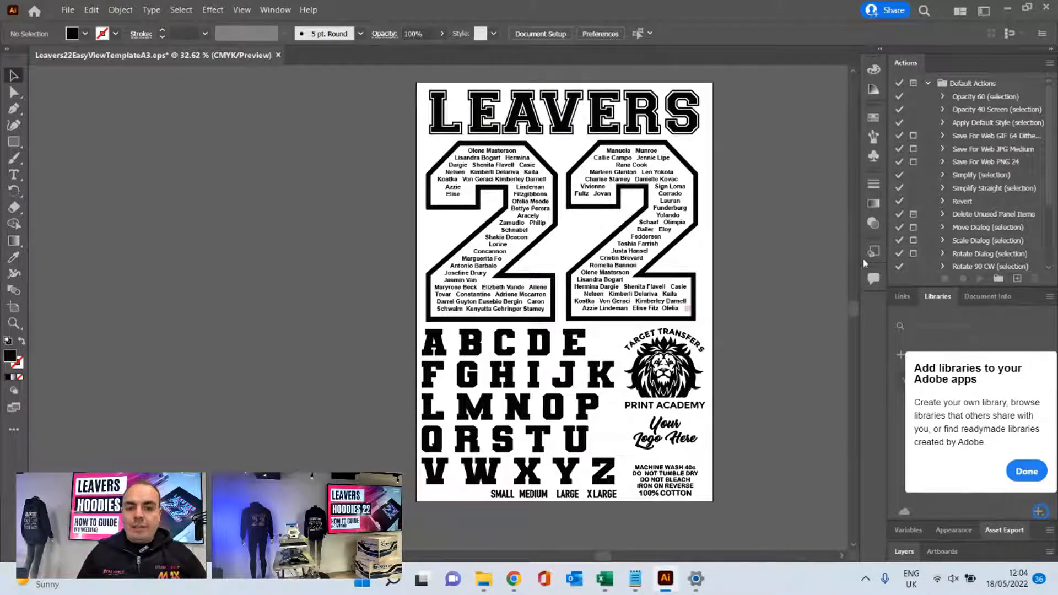
pyautogui.scroll(3, 722, 305)
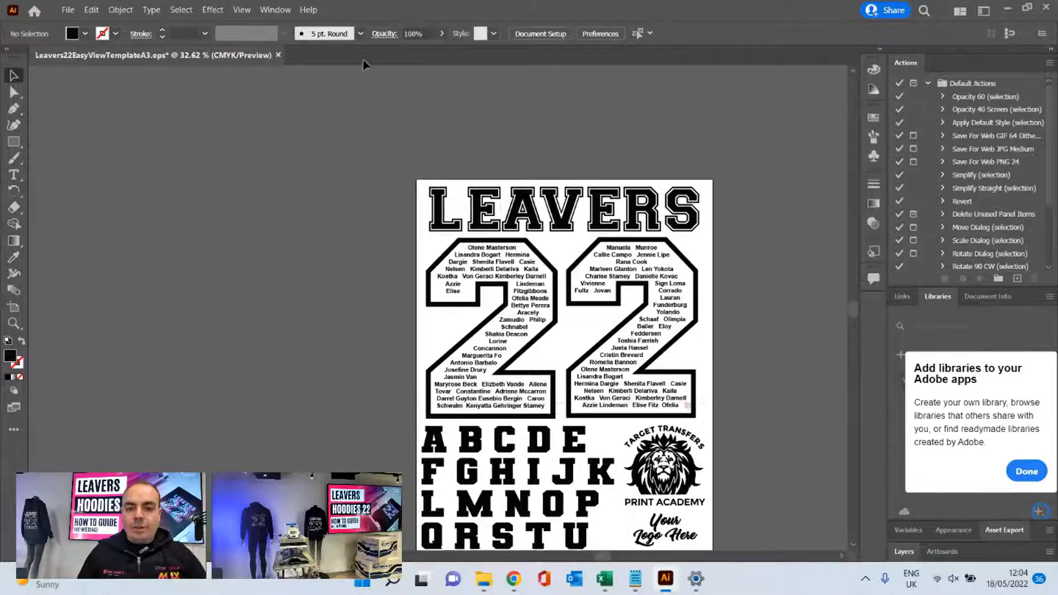
pyautogui.scroll(-1, 739, 196)
pyautogui.scroll(-1, 739, 242)
pyautogui.scroll(-1, 746, 234)
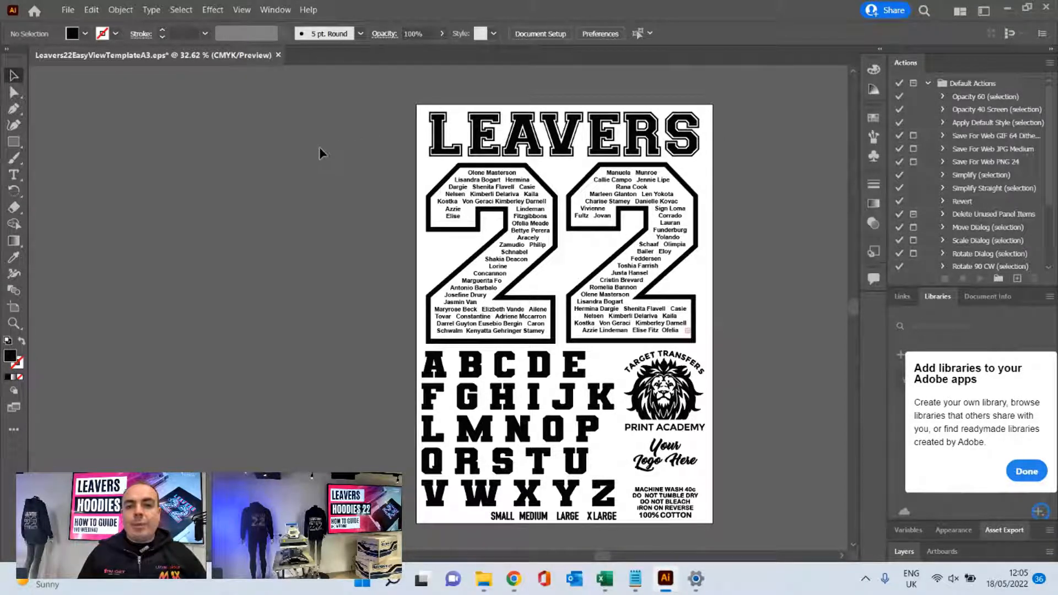
pyautogui.scroll(-1, 315, 148)
pyautogui.scroll(-1, 315, 147)
pyautogui.scroll(1, 301, 297)
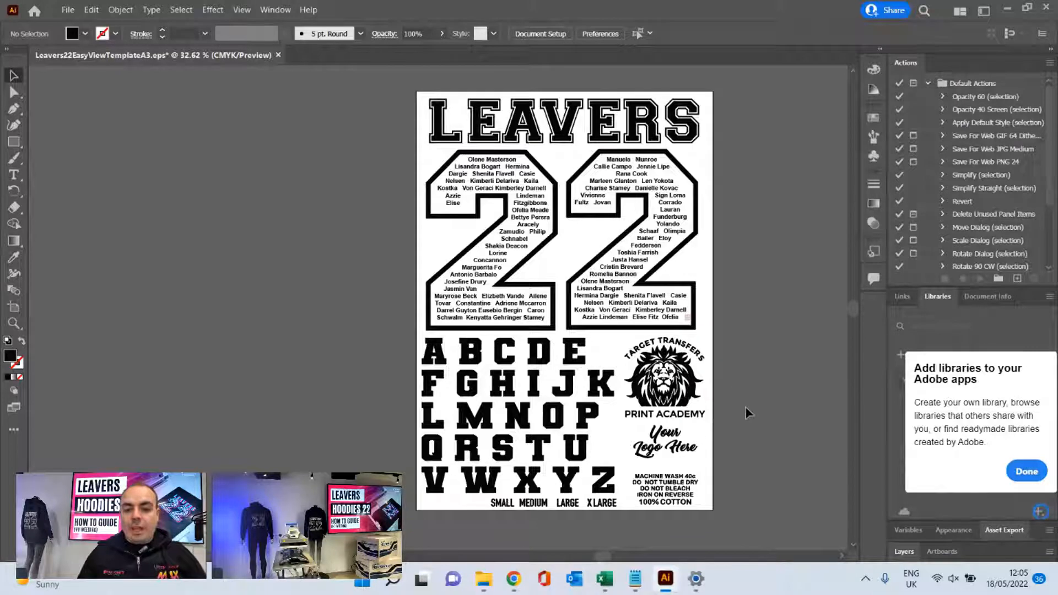
pyautogui.scroll(-1, 745, 407)
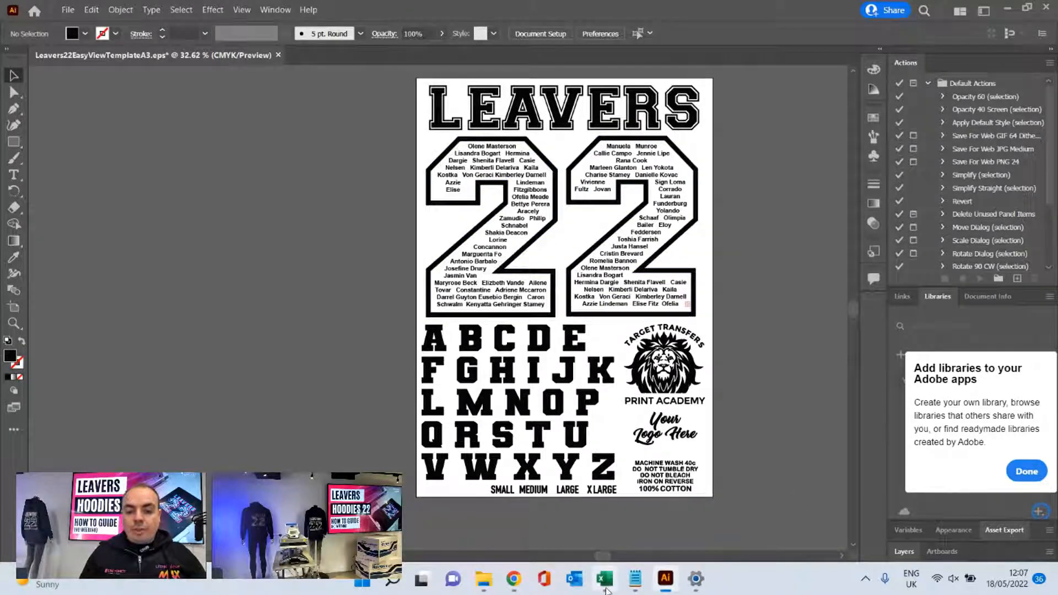
# - Switch to the leavers data workbook in Excel and leave the Save As page for the worksheet
pyautogui.moveTo(605, 588)
pyautogui.click(612, 537)
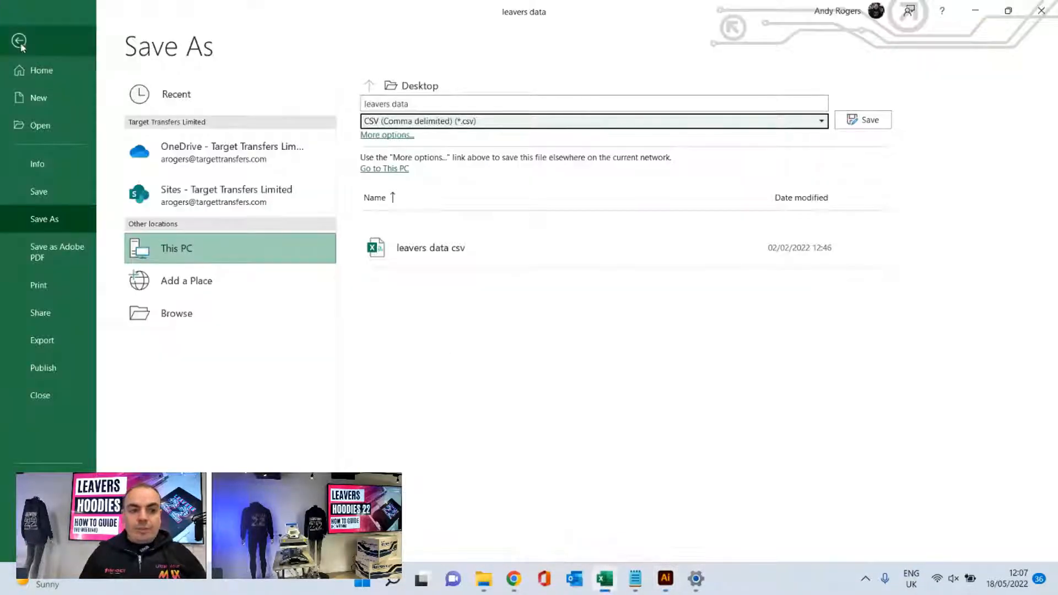
pyautogui.click(21, 44)
pyautogui.click(298, 300)
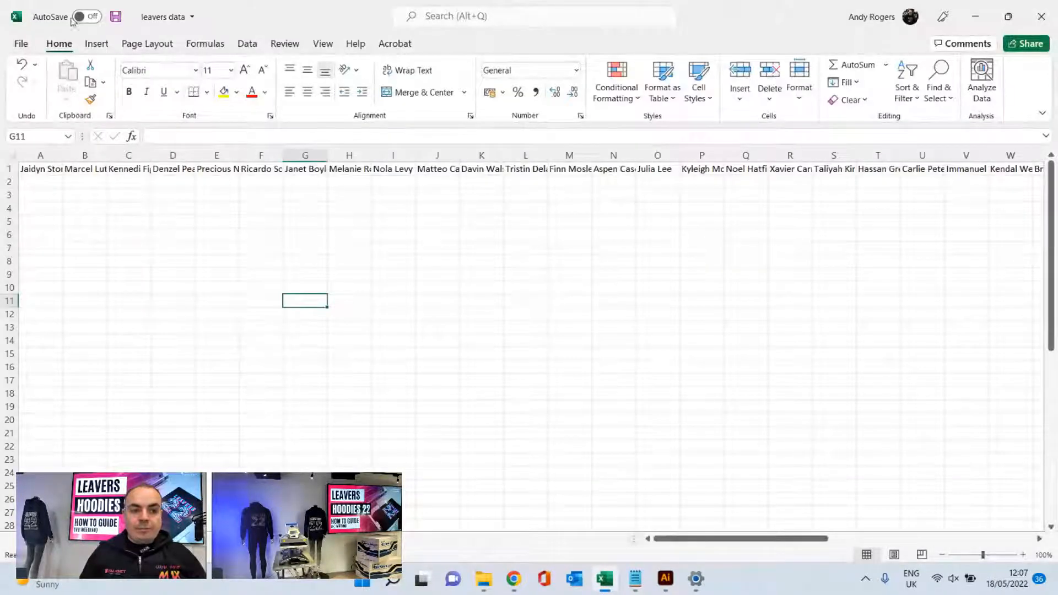
# - Undo the earlier worksheet edits back to separate first names in column A and surnames in column B, with column C empty
pyautogui.hotkey('ctrl', 'z')
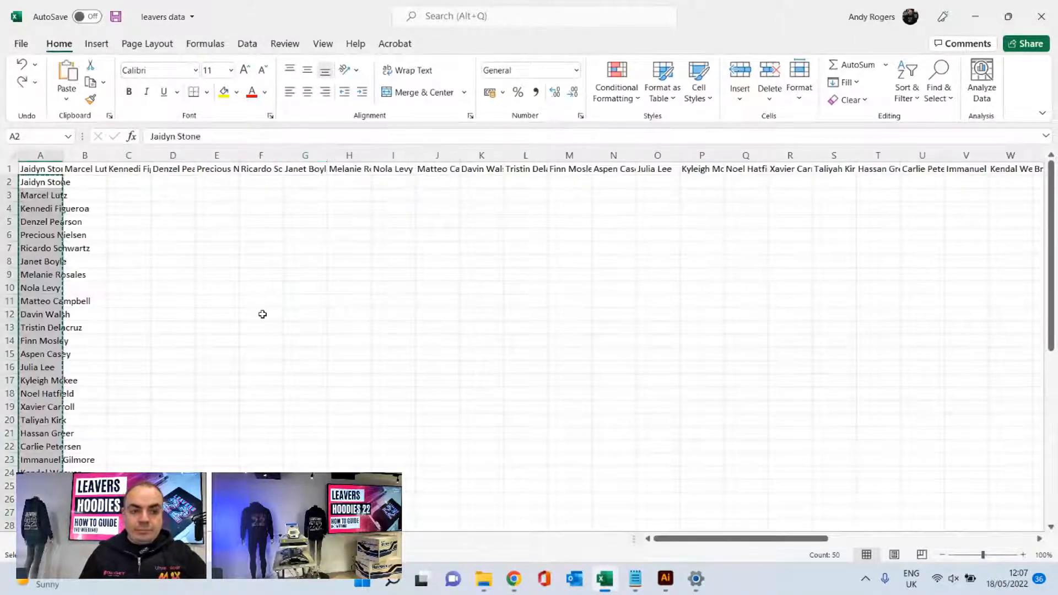
pyautogui.hotkey('ctrl', 'z')
pyautogui.click(187, 277)
pyautogui.hotkey('ctrl', 'z')
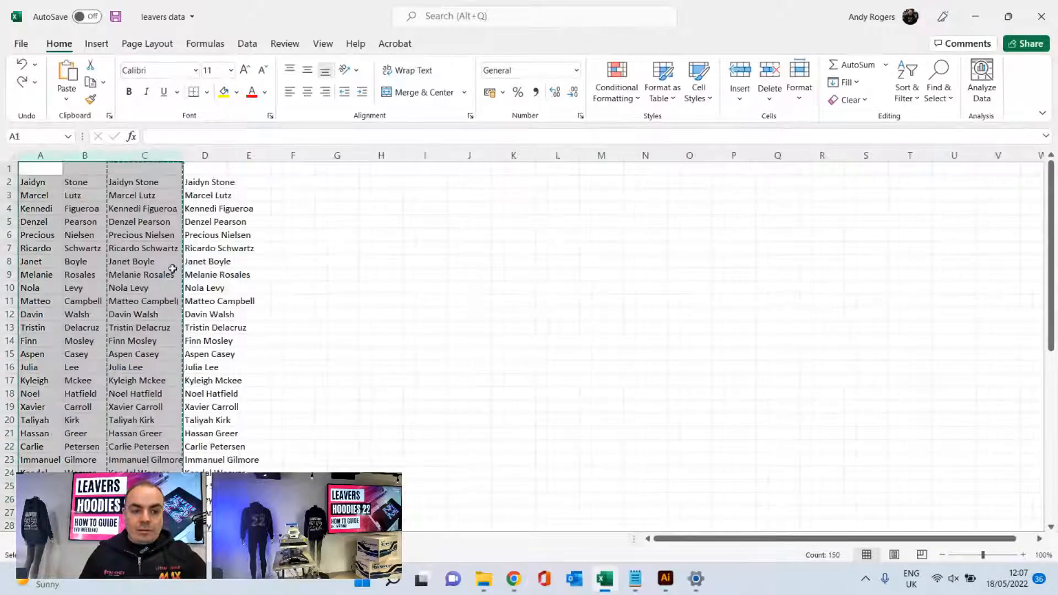
pyautogui.hotkey('ctrl', 'z')
pyautogui.hotkey('ctrl', 'z')
pyautogui.hotkey('ctrl', 'z')
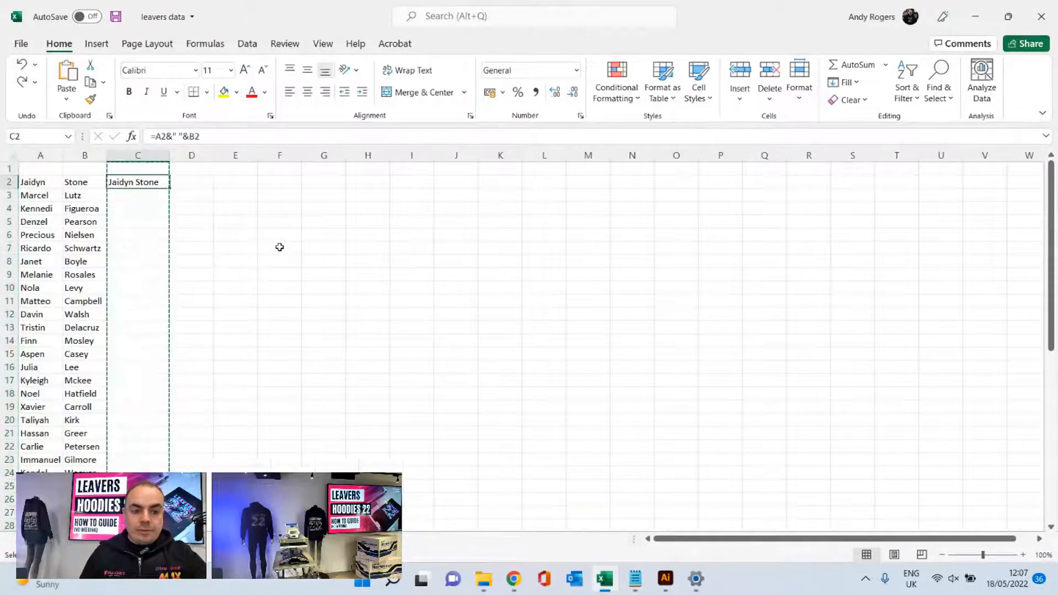
pyautogui.hotkey('ctrl', 'z')
pyautogui.click(128, 194)
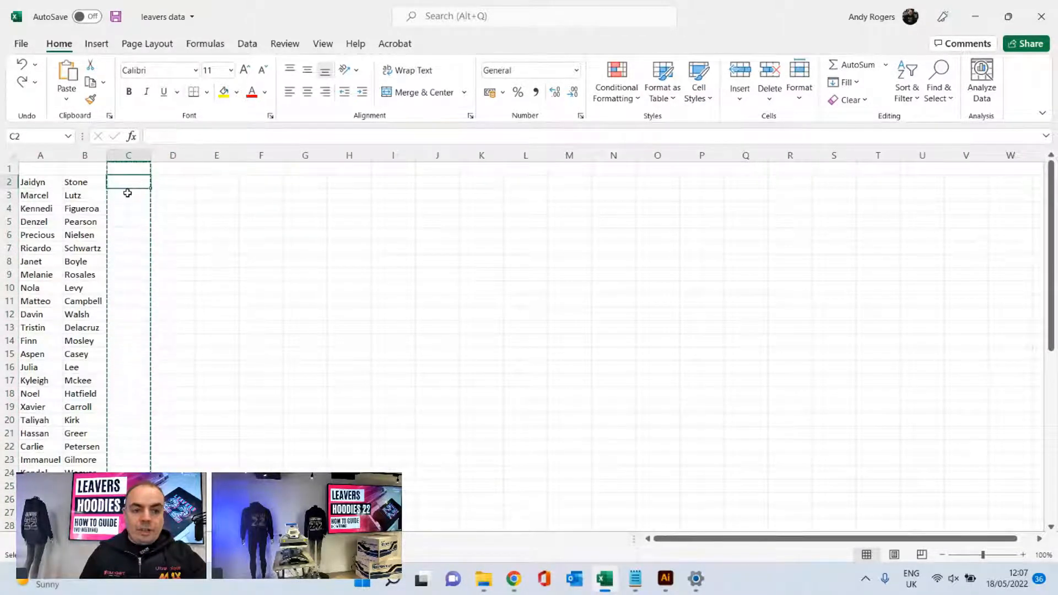
pyautogui.hotkey('ctrl', 'z')
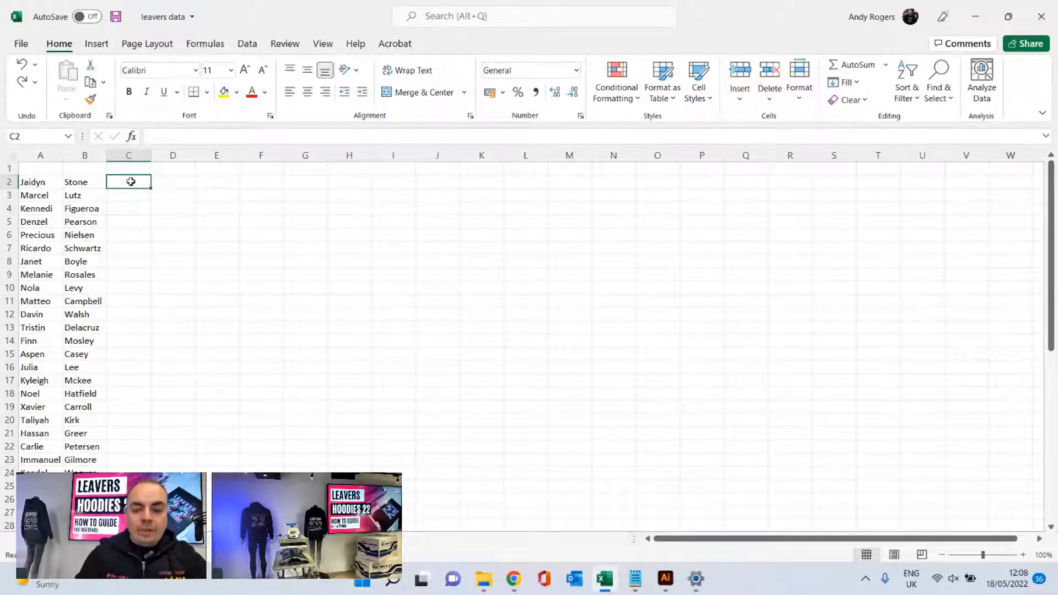
# - Enter the formula =A2&" "&B2 in cell C2 to join the first name and surname with a space
pyautogui.write('=')
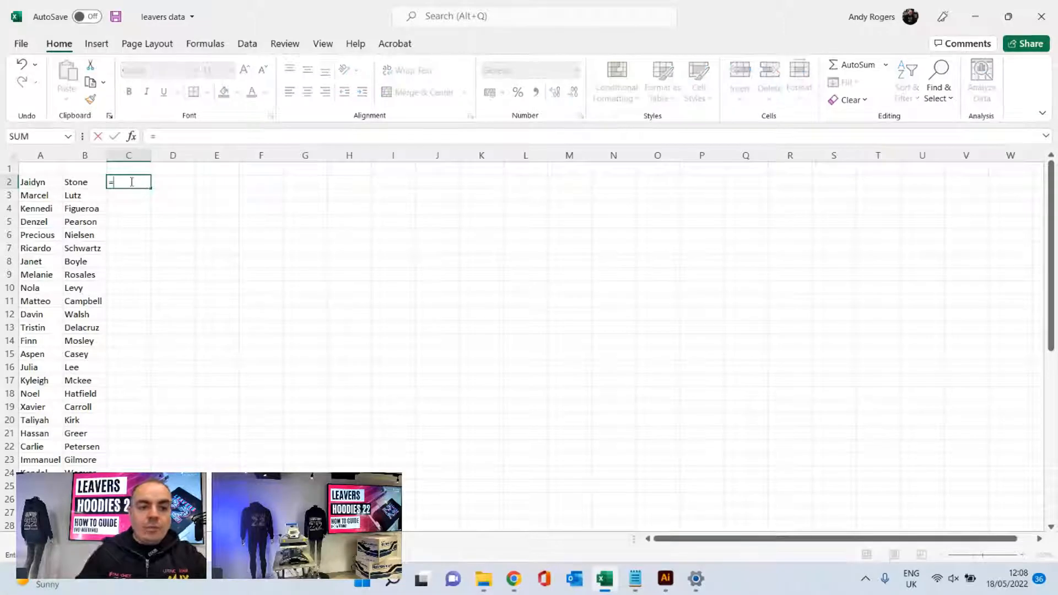
pyautogui.click(42, 184)
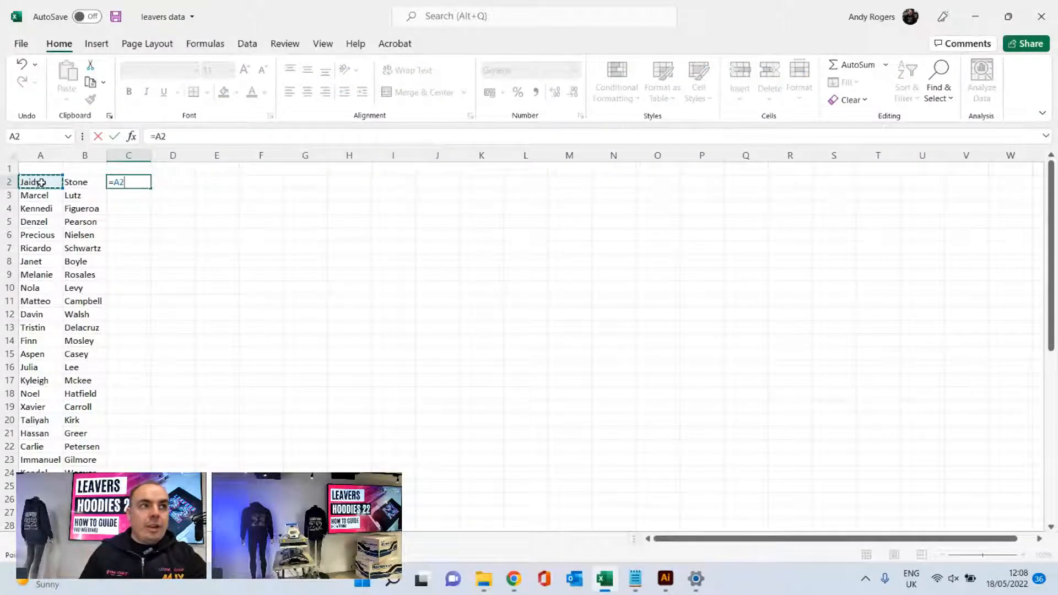
pyautogui.write('&')
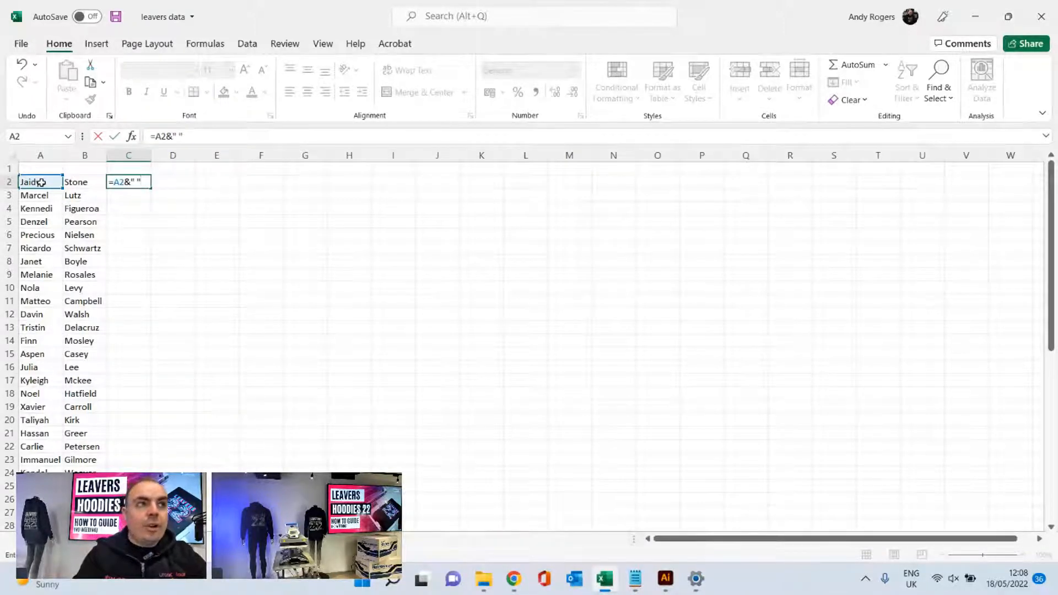
pyautogui.write('&')
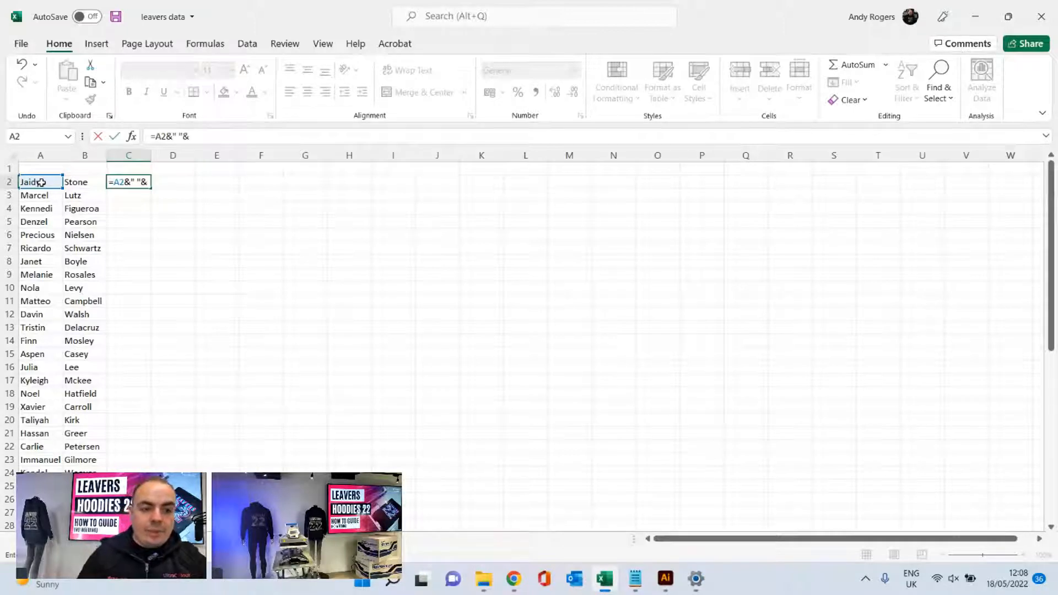
pyautogui.click(74, 181)
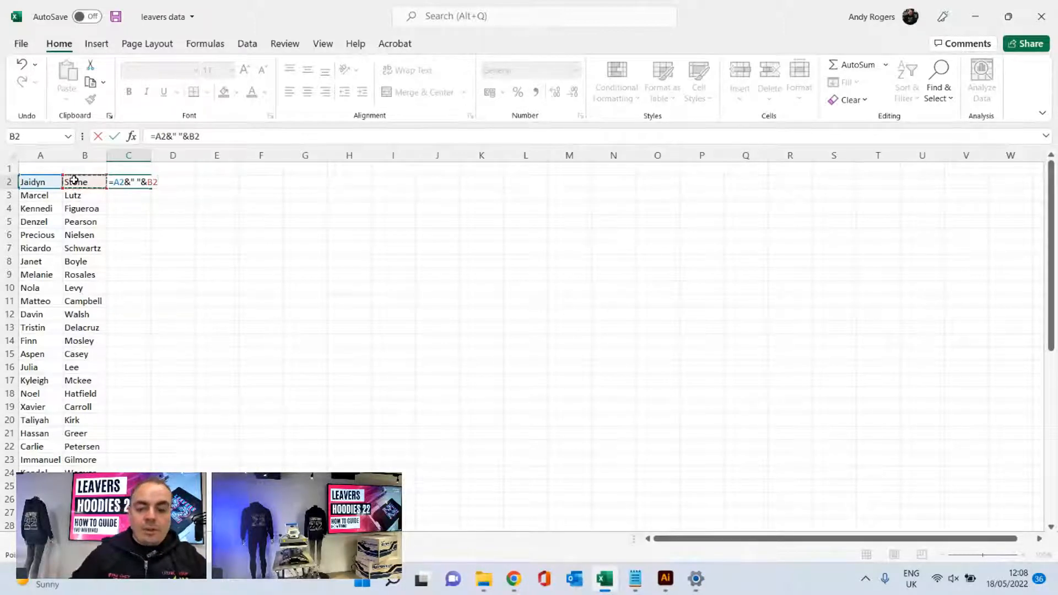
pyautogui.press('Return')
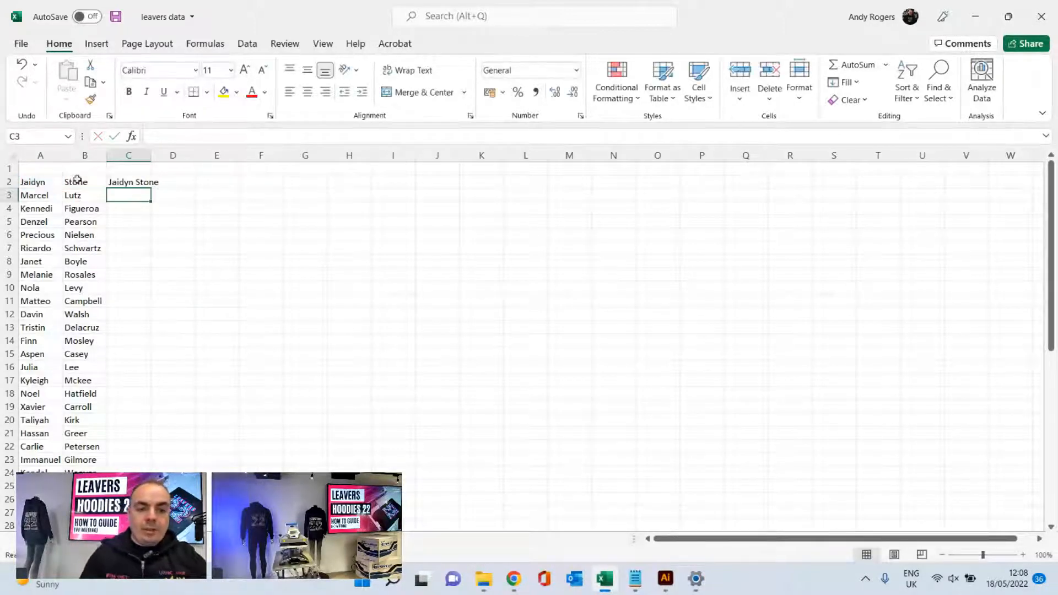
# - Widen column C so that the combined full name in C2 fits inside it
pyautogui.moveTo(151, 155); pyautogui.dragTo(174, 155)
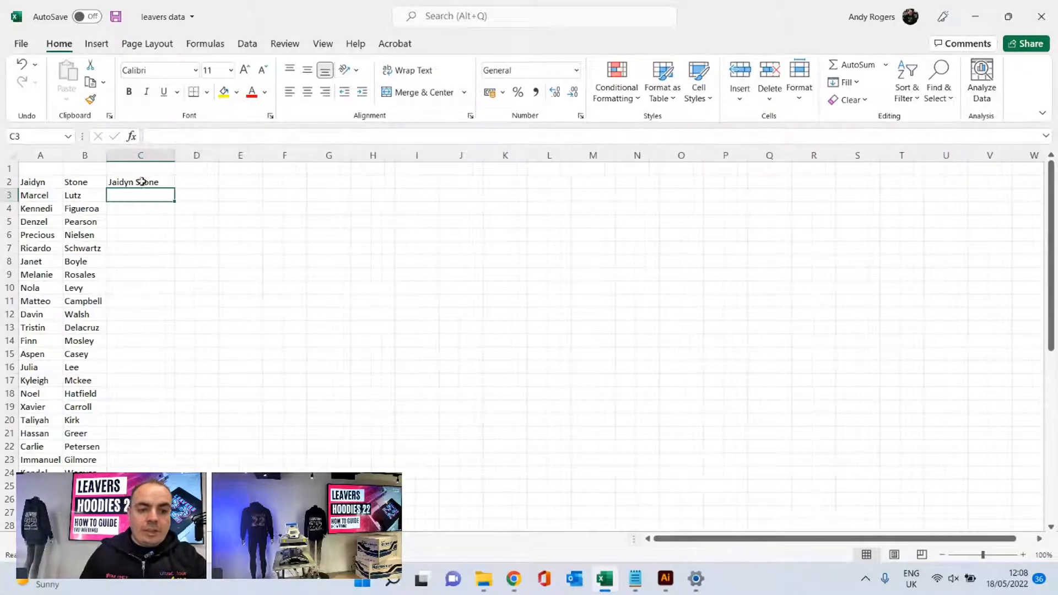
pyautogui.click(139, 183)
pyautogui.click(137, 193)
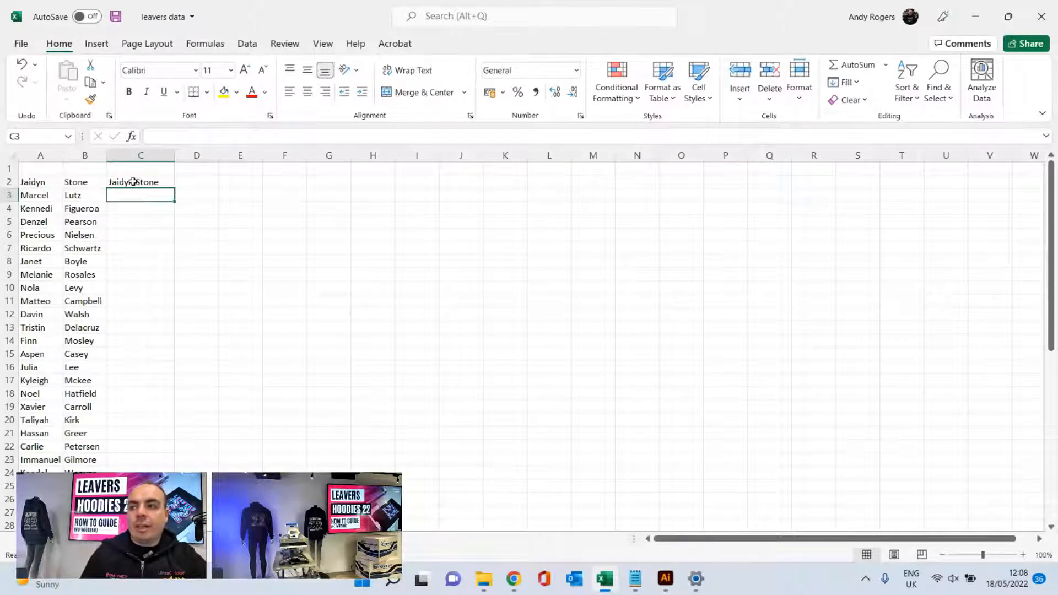
# - Fill the full-name formula in C2 down to the last row of names and widen column C to fit the longest name
pyautogui.click(133, 182)
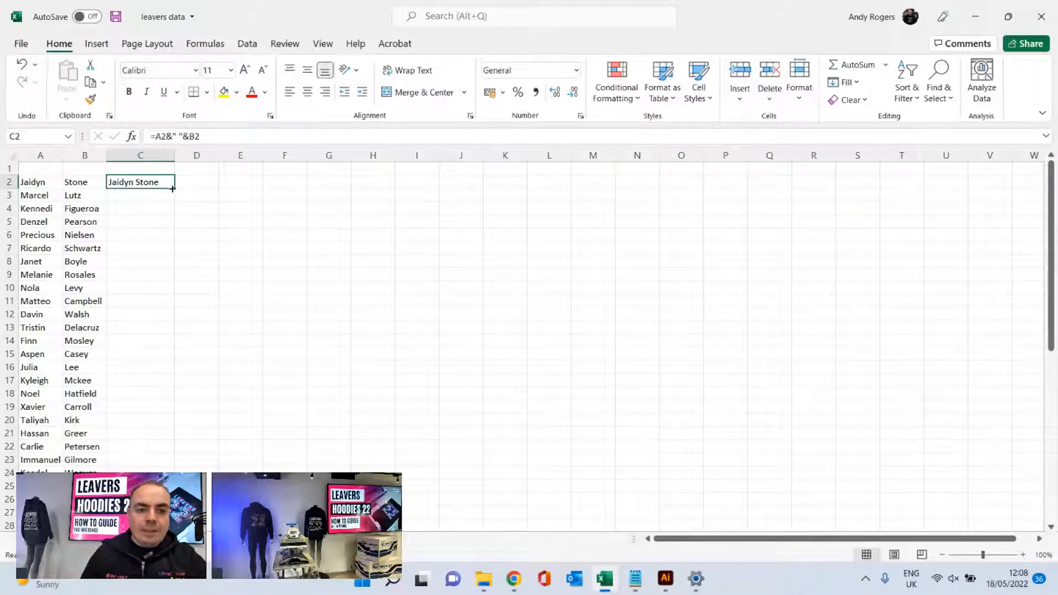
pyautogui.moveTo(172, 188); pyautogui.dragTo(179, 496)
pyautogui.scroll(8, 197, 331)
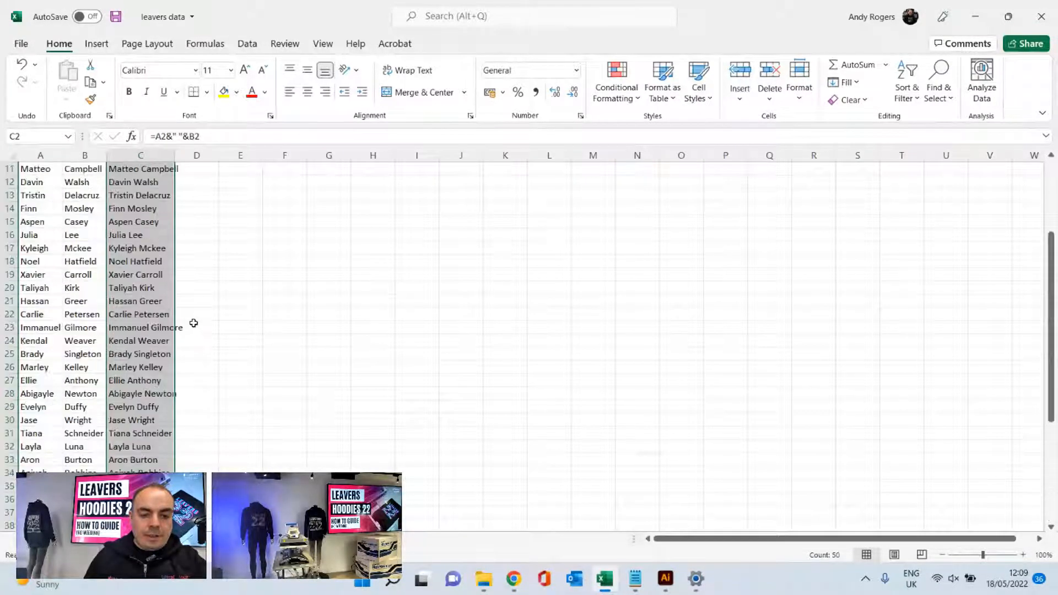
pyautogui.moveTo(174, 156); pyautogui.dragTo(189, 155)
pyautogui.click(253, 252)
# - Copy column C of combined names and paste it as values into column D, starting at D1
pyautogui.click(135, 183)
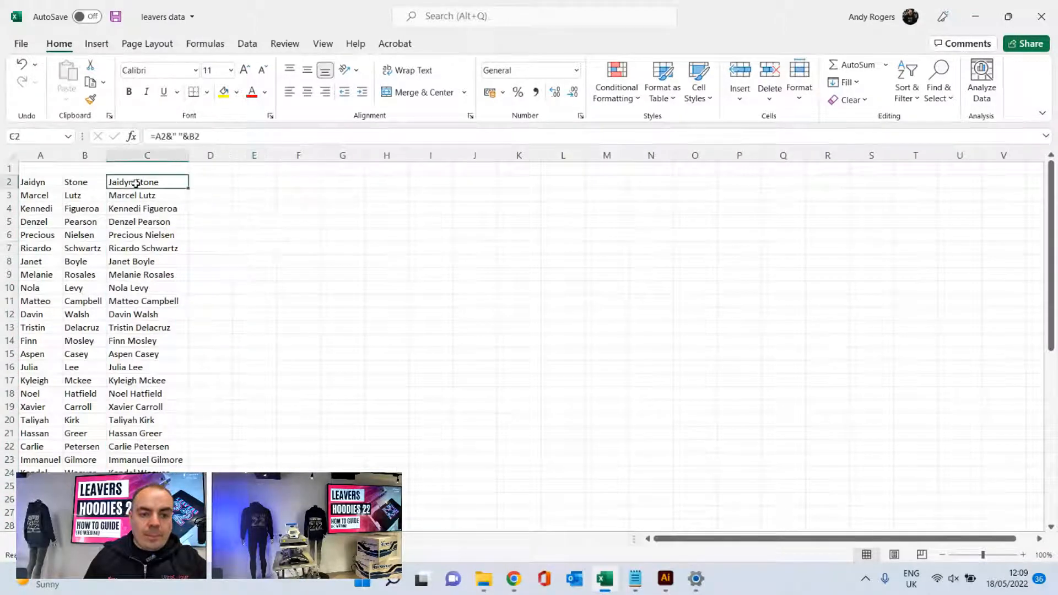
pyautogui.click(148, 155)
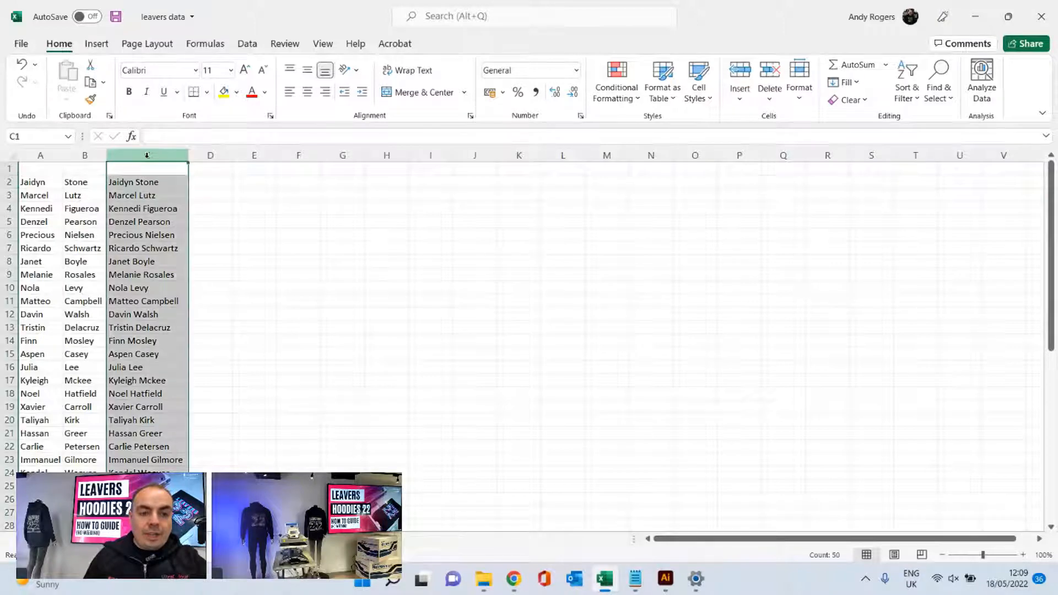
pyautogui.rightClick(148, 157)
pyautogui.click(182, 189)
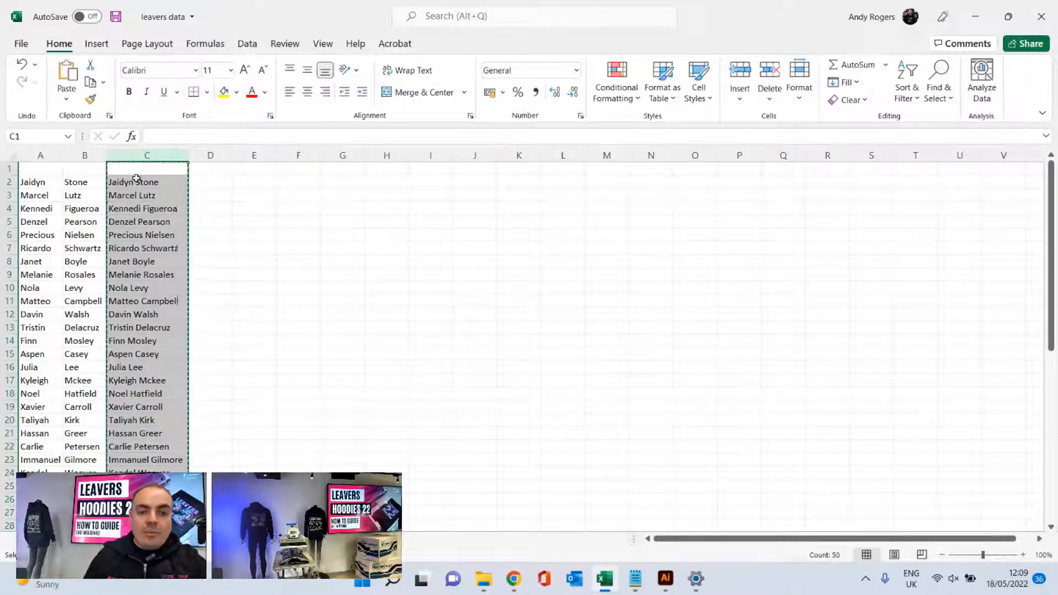
pyautogui.click(204, 171)
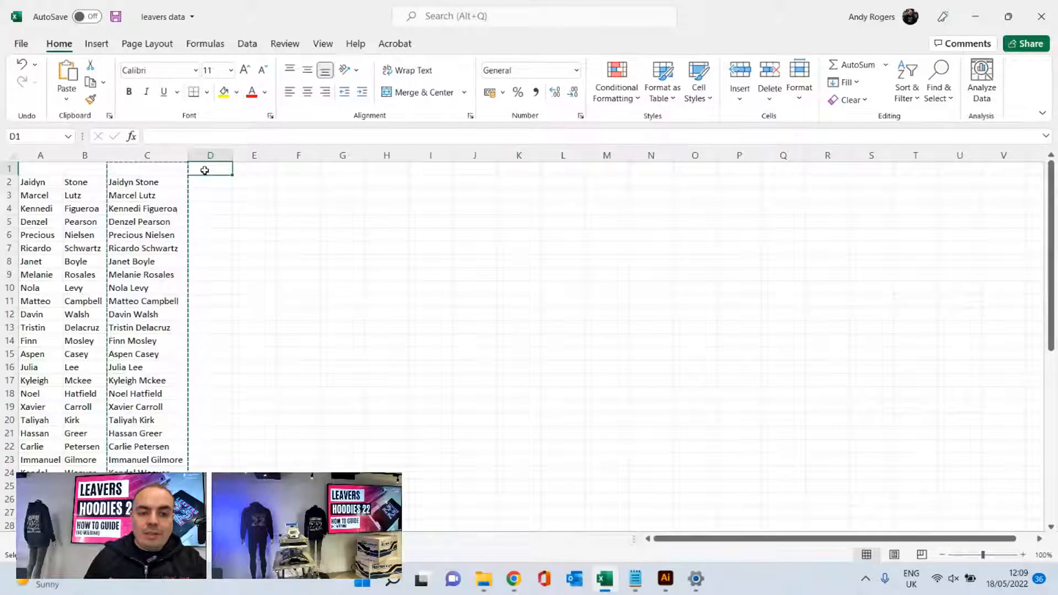
pyautogui.rightClick(205, 171)
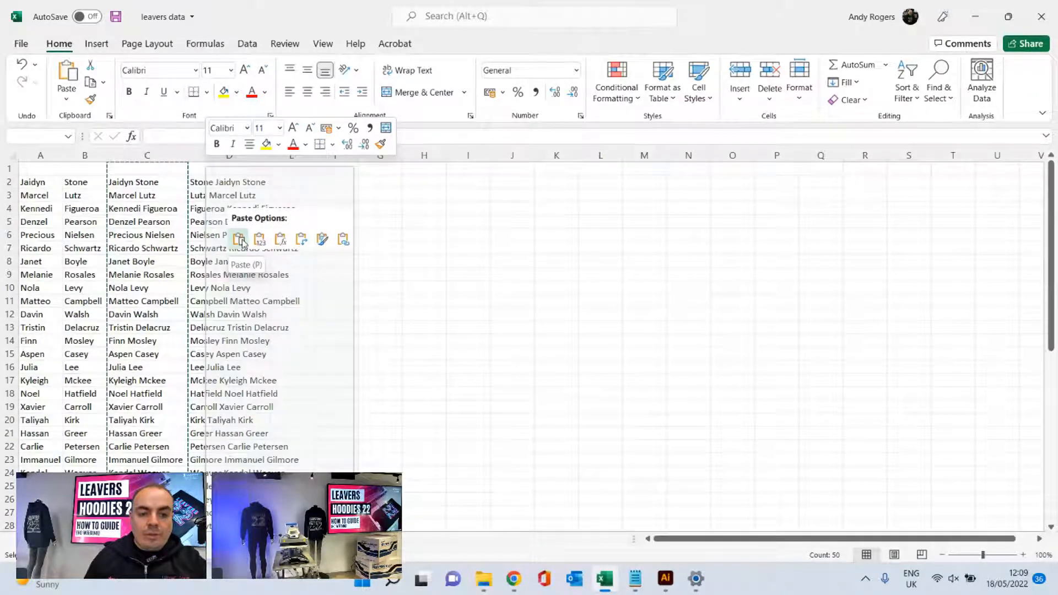
pyautogui.click(447, 289)
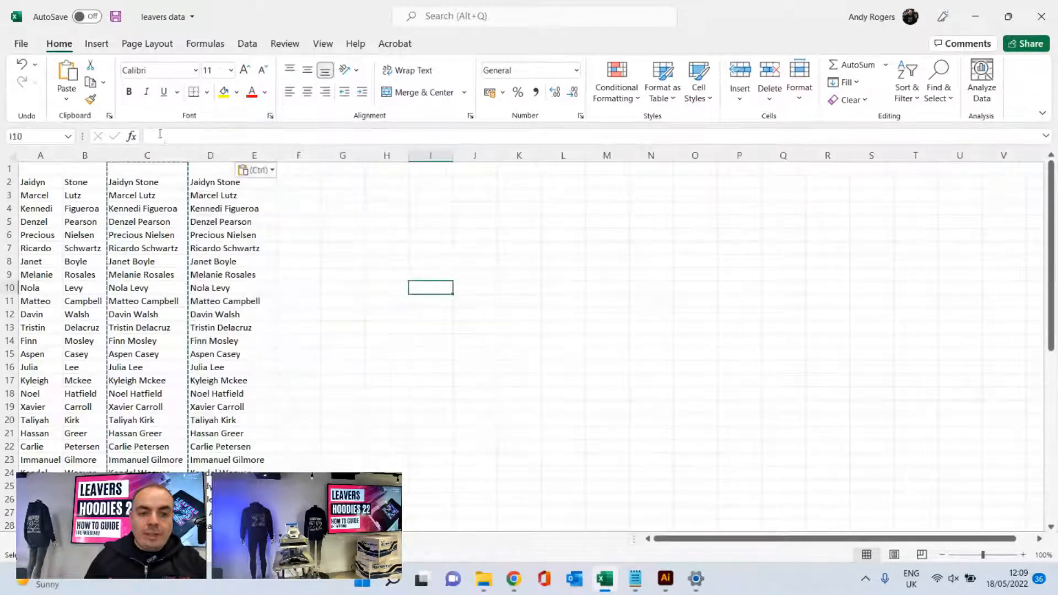
# - Delete columns A to C so only the pasted full names remain, and widen column A to fit them
pyautogui.click(162, 153)
pyautogui.moveTo(162, 153); pyautogui.dragTo(39, 155)
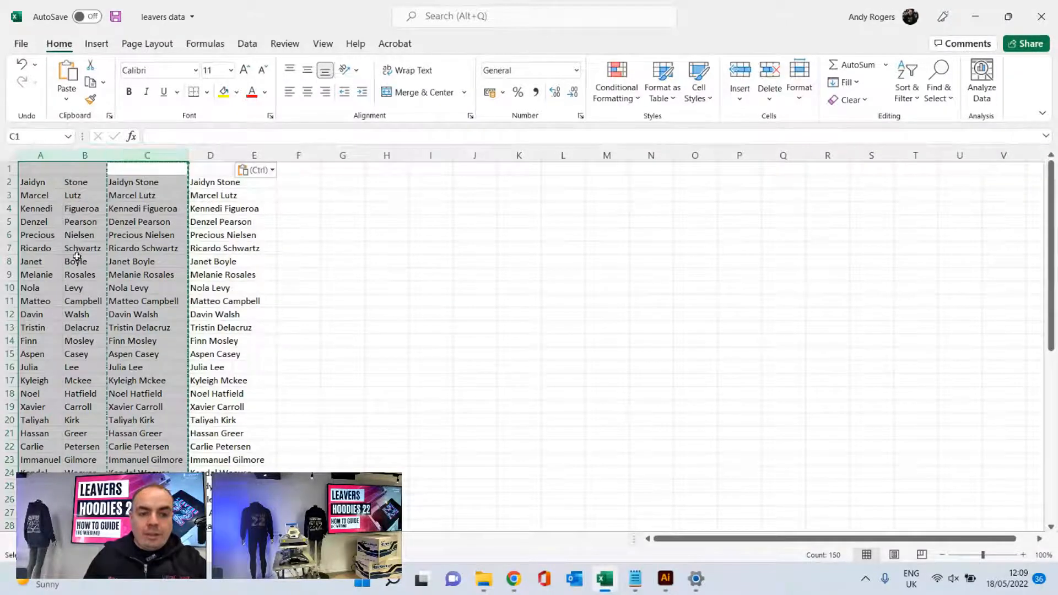
pyautogui.rightClick(80, 258)
pyautogui.click(137, 392)
pyautogui.click(437, 327)
pyautogui.moveTo(62, 156); pyautogui.dragTo(133, 176)
pyautogui.click(137, 272)
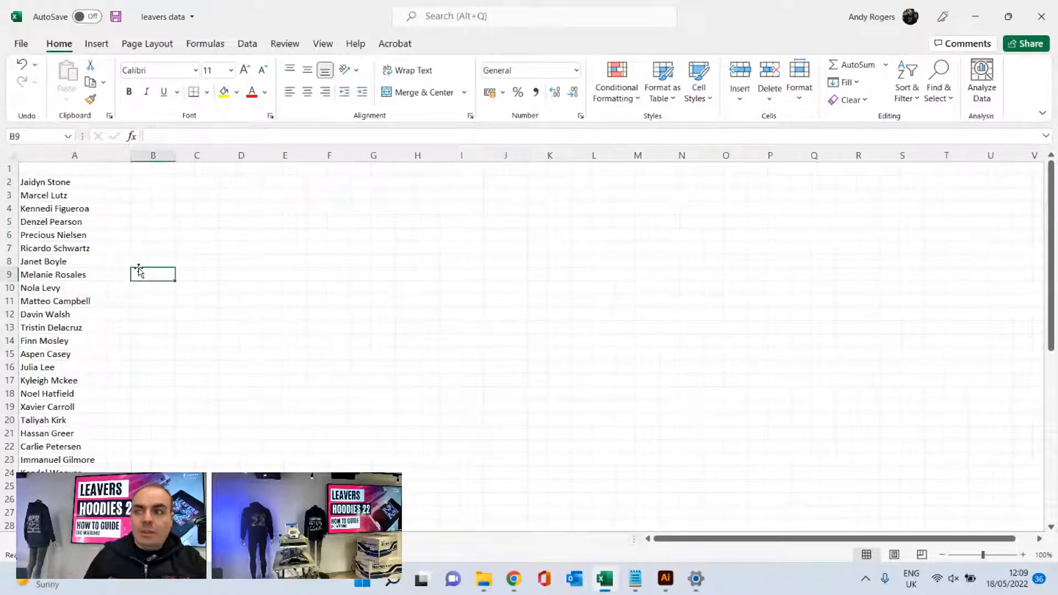
# - Copy the full names from A2 to the end of the list and paste them transposed across row 1 from A1
pyautogui.click(65, 182)
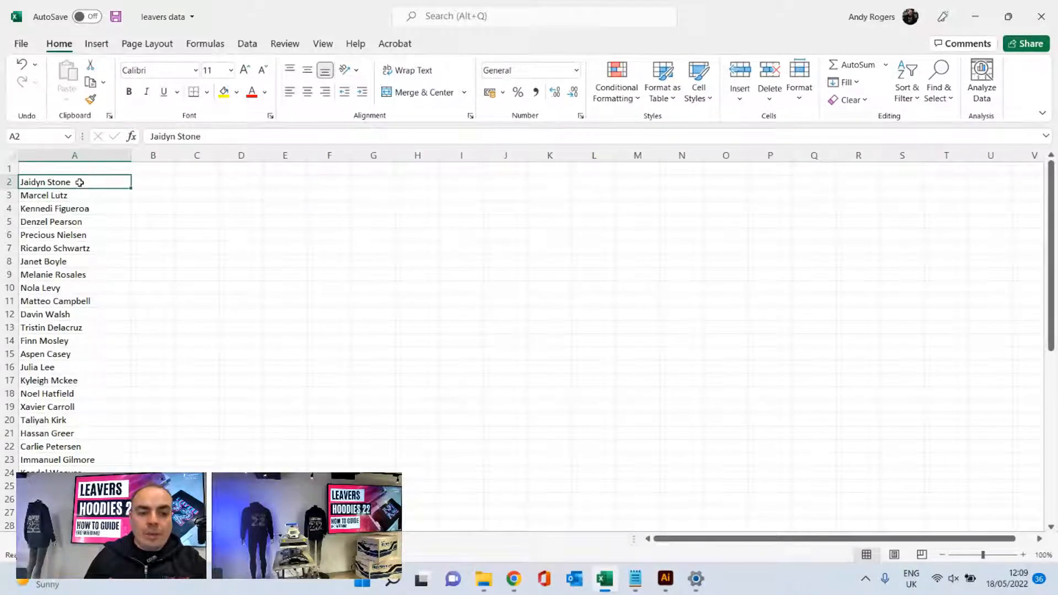
pyautogui.moveTo(76, 189); pyautogui.dragTo(83, 513)
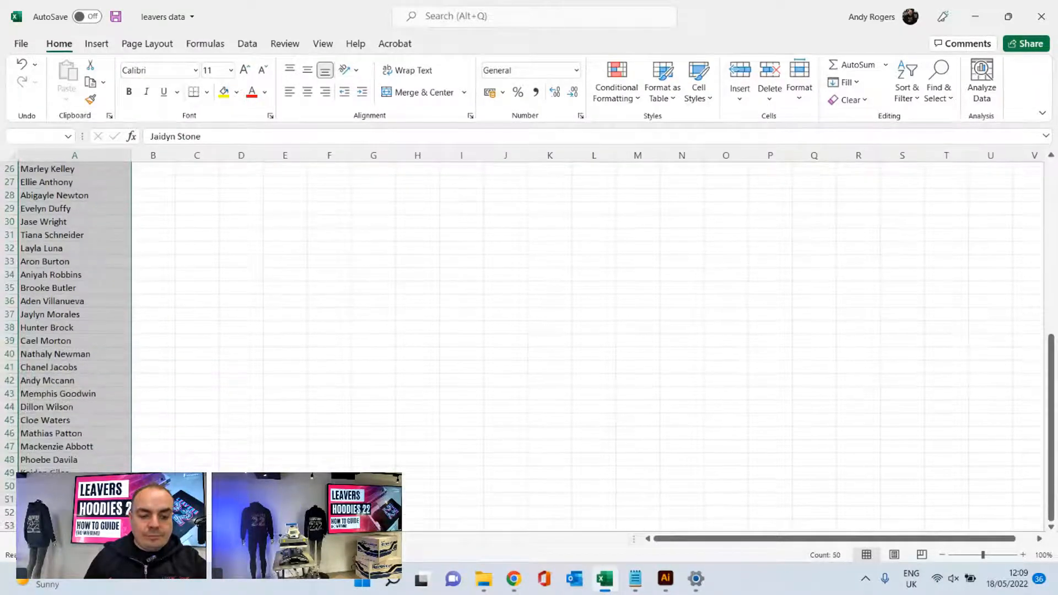
pyautogui.rightClick(94, 392)
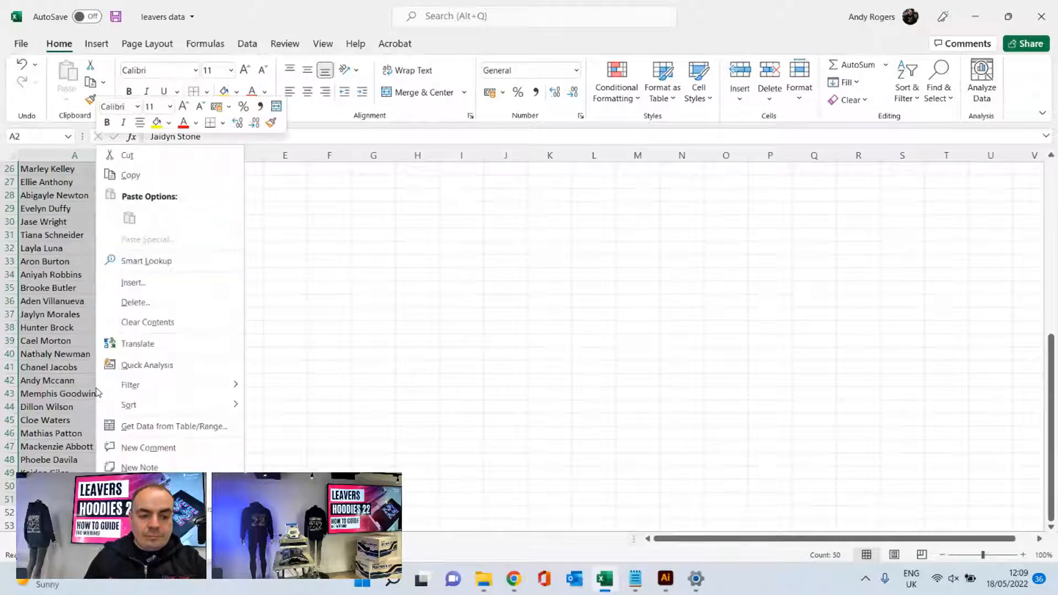
pyautogui.click(131, 176)
pyautogui.scroll(8, 133, 177)
pyautogui.scroll(-1, 74, 250)
pyautogui.scroll(1, 50, 190)
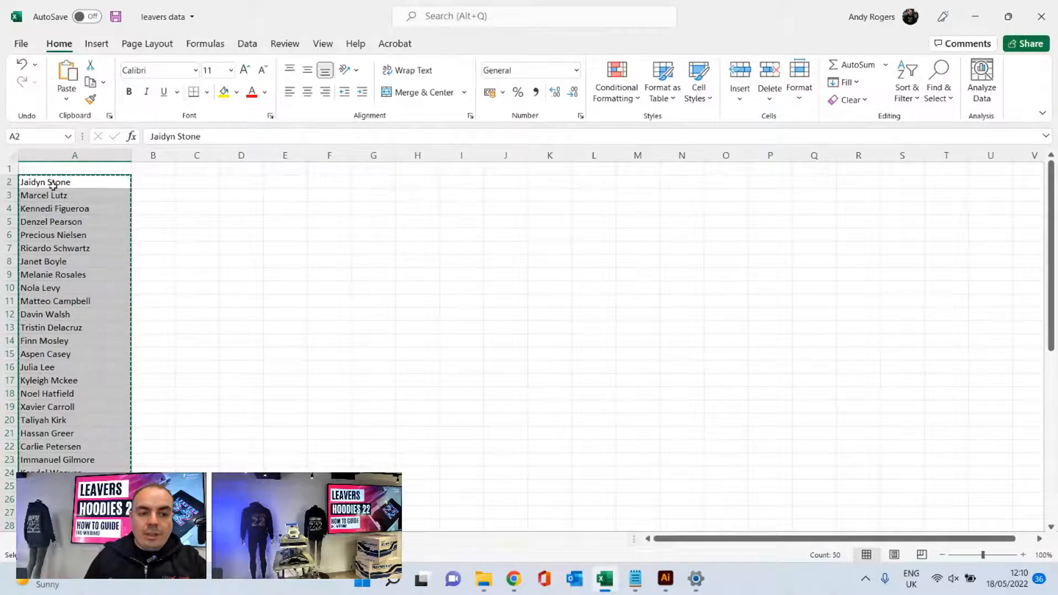
pyautogui.click(29, 168)
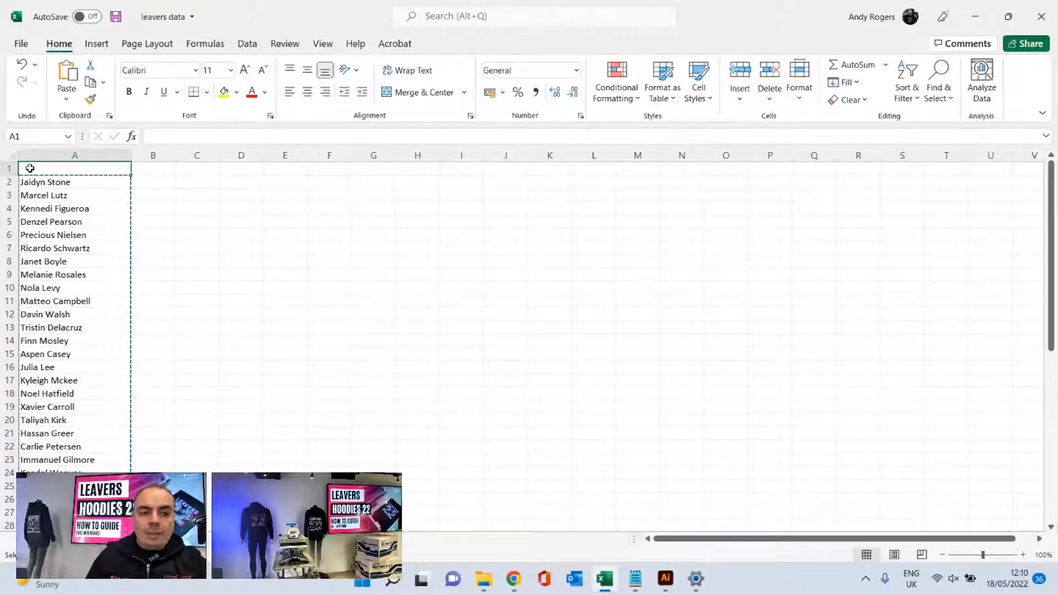
pyautogui.rightClick(30, 169)
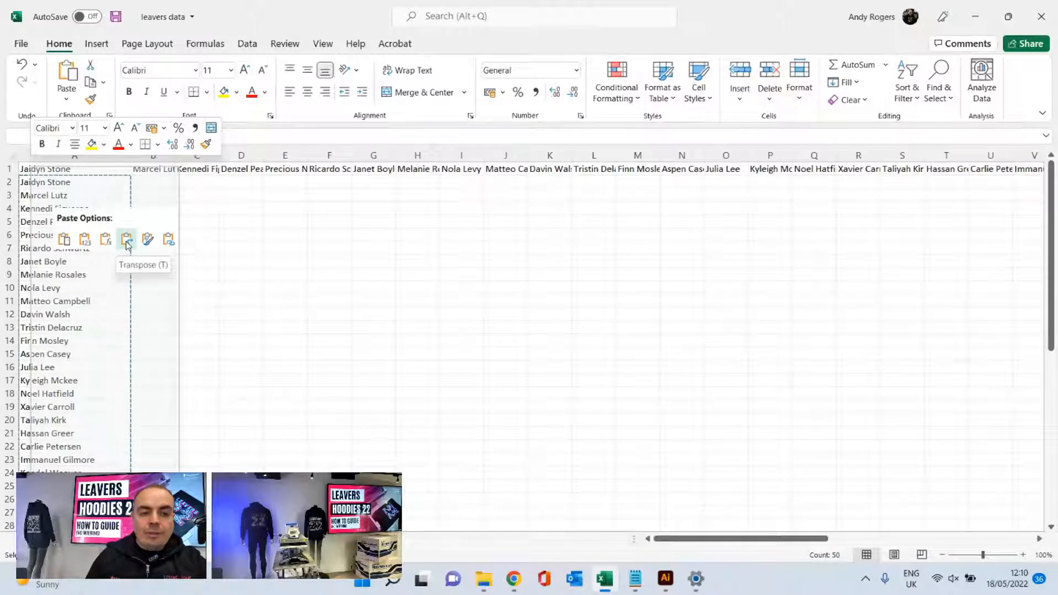
pyautogui.click(126, 240)
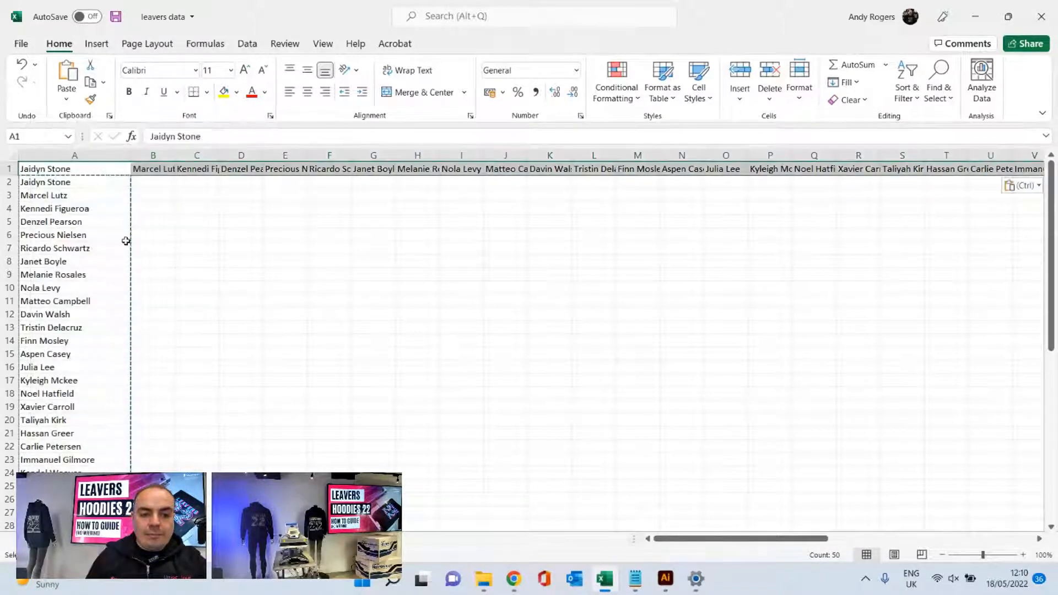
pyautogui.click(266, 239)
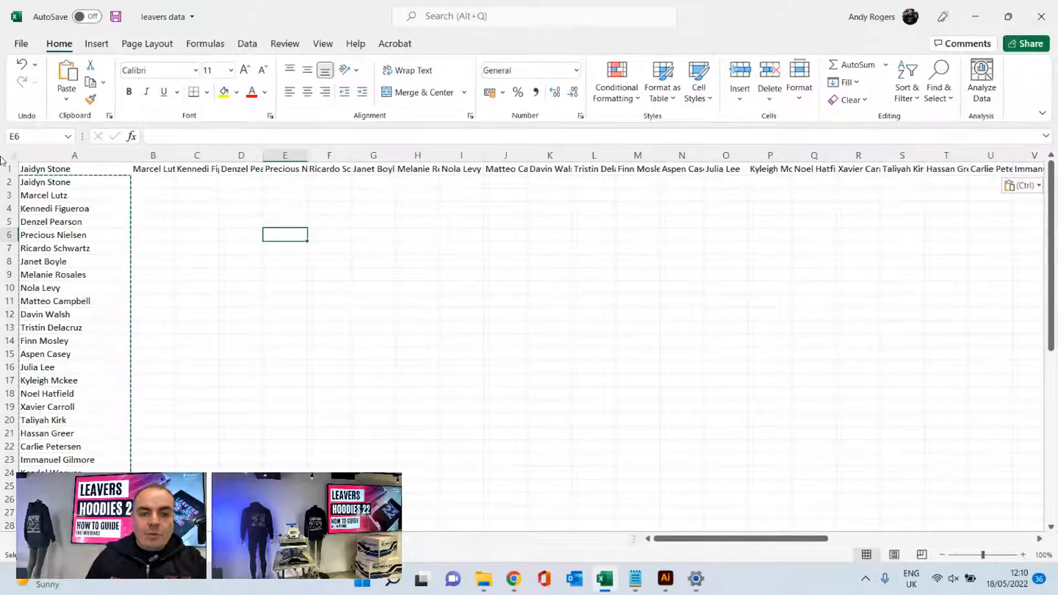
# - Clear the vertical list of names below row 1 in column A and narrow the column to about the first name's width
pyautogui.moveTo(102, 182); pyautogui.dragTo(83, 485)
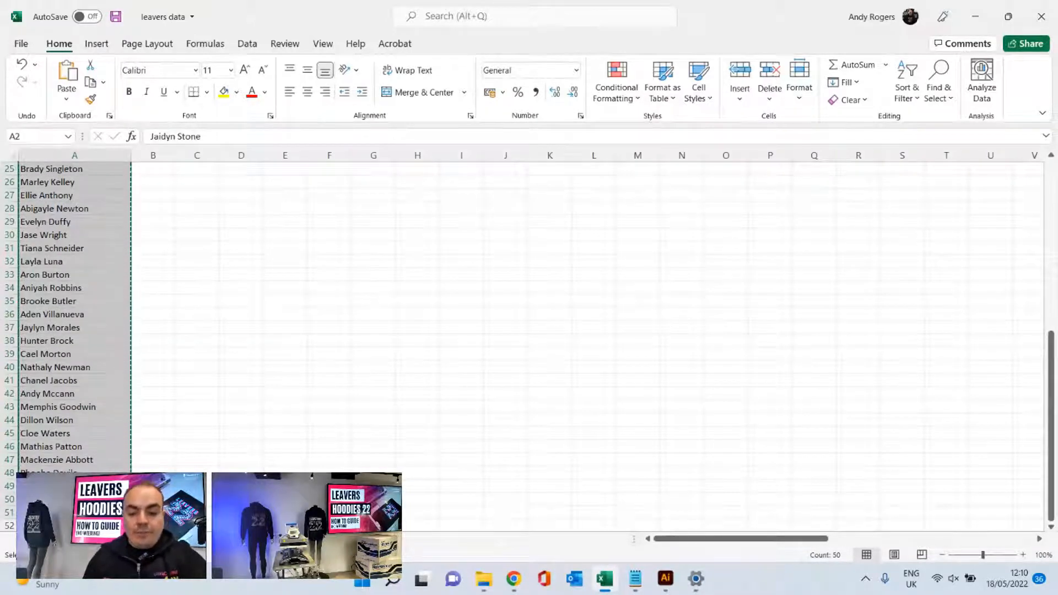
pyautogui.scroll(8, 99, 372)
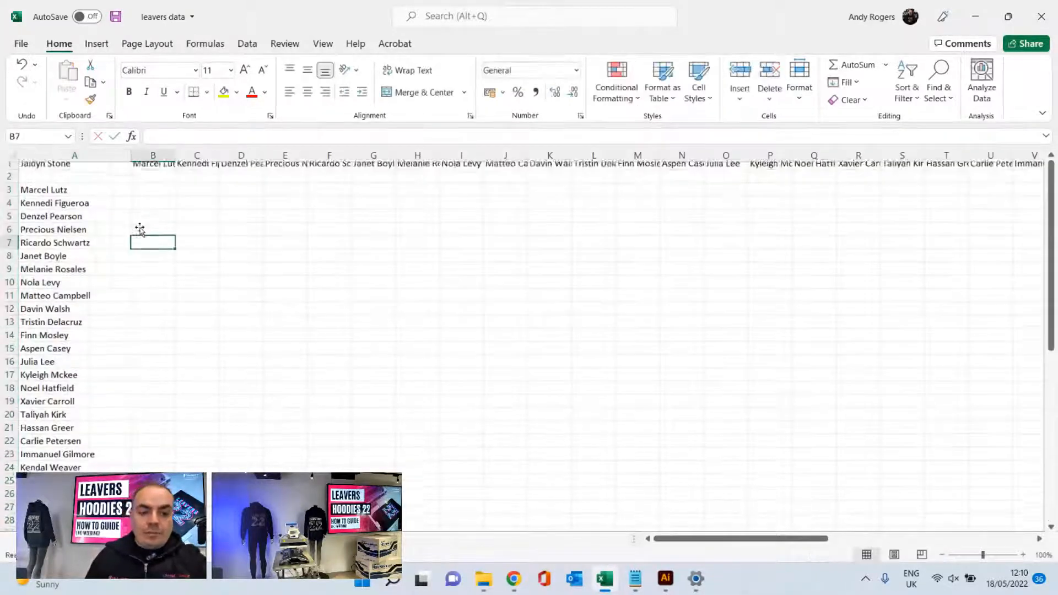
pyautogui.scroll(-1, 72, 185)
pyautogui.scroll(1, 71, 190)
pyautogui.moveTo(72, 189); pyautogui.dragTo(82, 485)
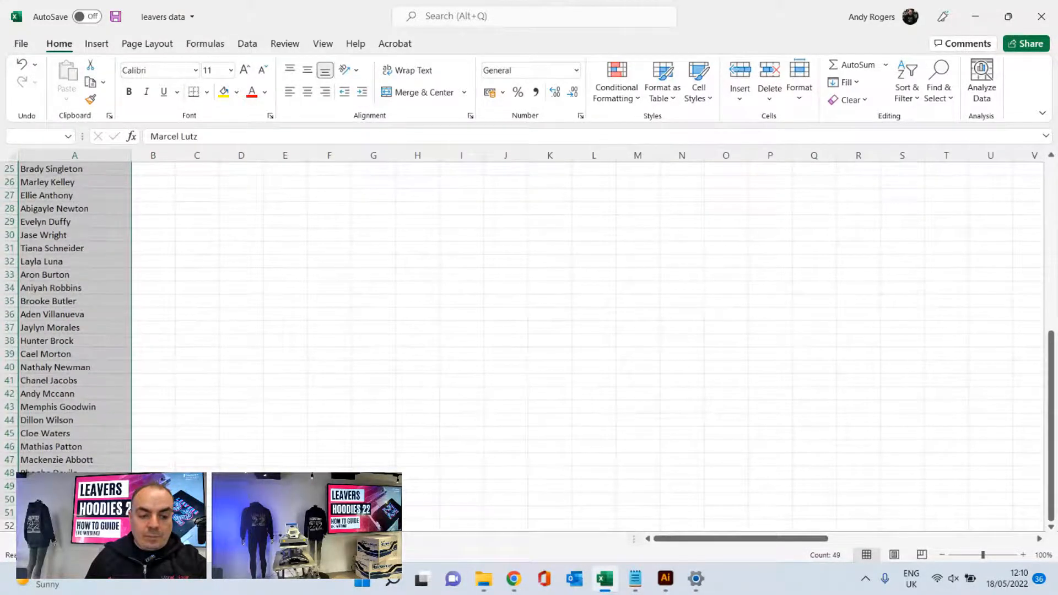
pyautogui.rightClick(82, 362)
pyautogui.click(132, 173)
pyautogui.scroll(8, 113, 204)
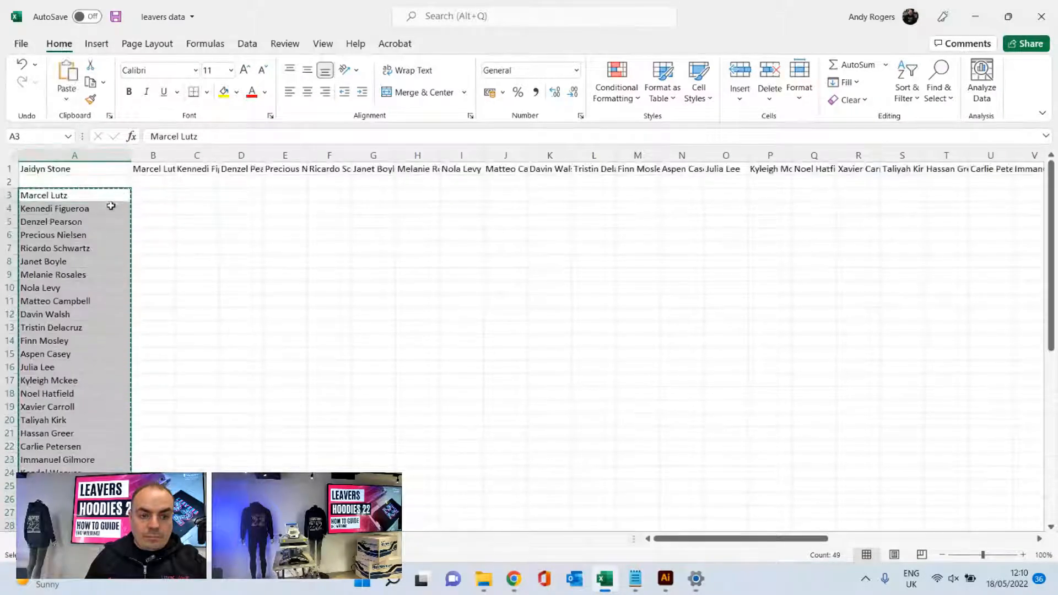
pyautogui.press('Delete')
pyautogui.click(76, 183)
pyautogui.moveTo(131, 156); pyautogui.dragTo(96, 157)
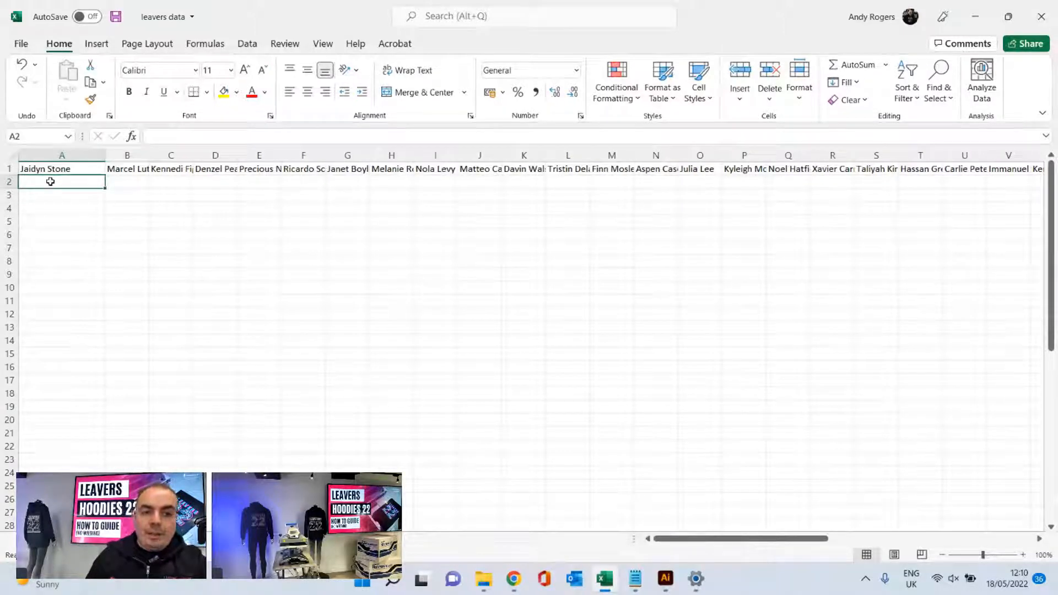
# - Start saving a copy of the leavers data workbook to the Desktop, with CSV (Comma delimited) (*.csv) as the file type
pyautogui.click(20, 44)
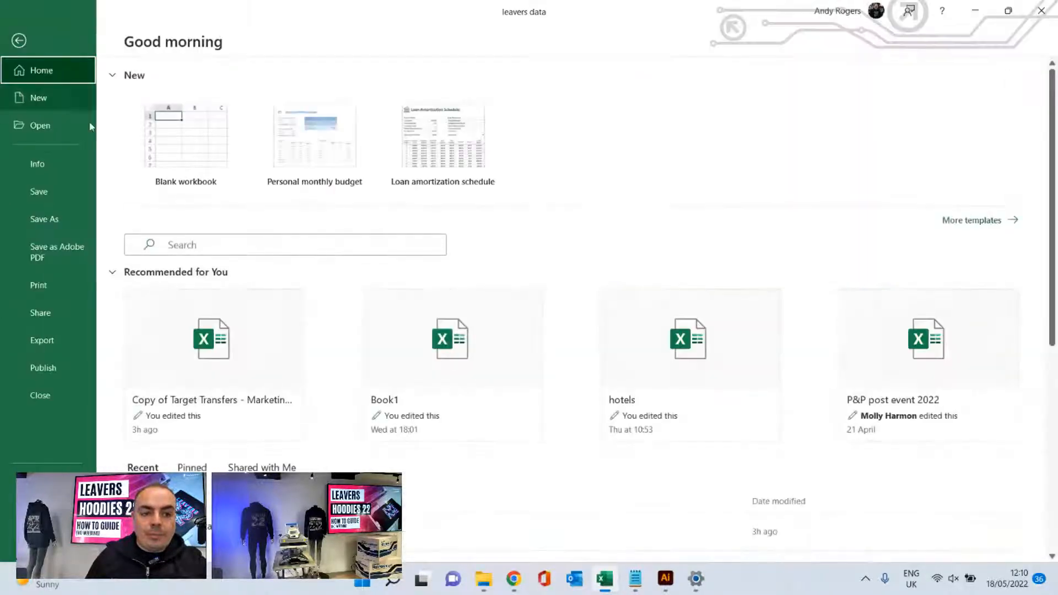
pyautogui.click(50, 219)
pyautogui.click(487, 121)
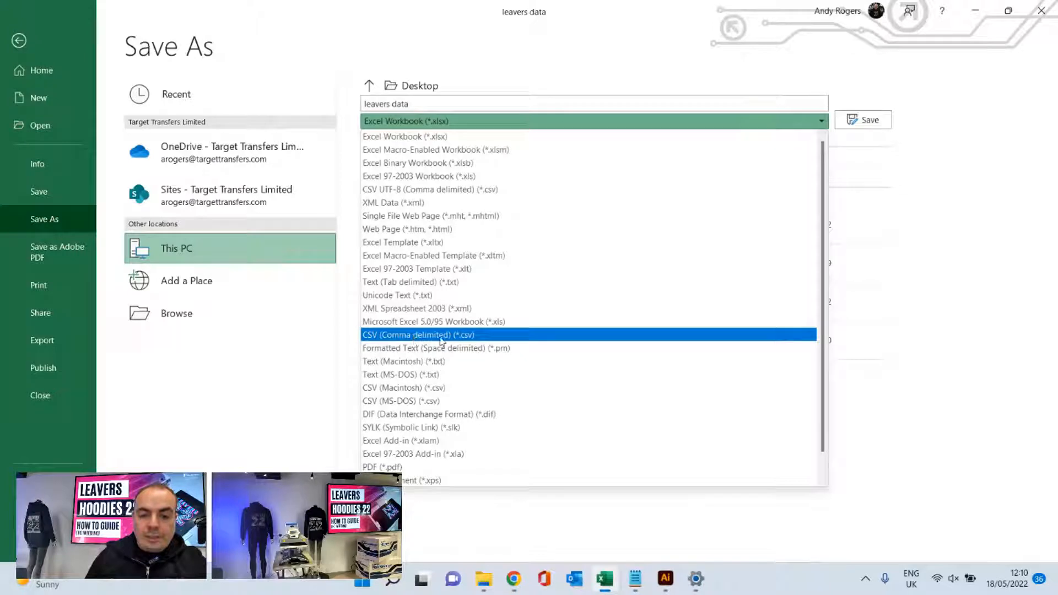
pyautogui.click(441, 335)
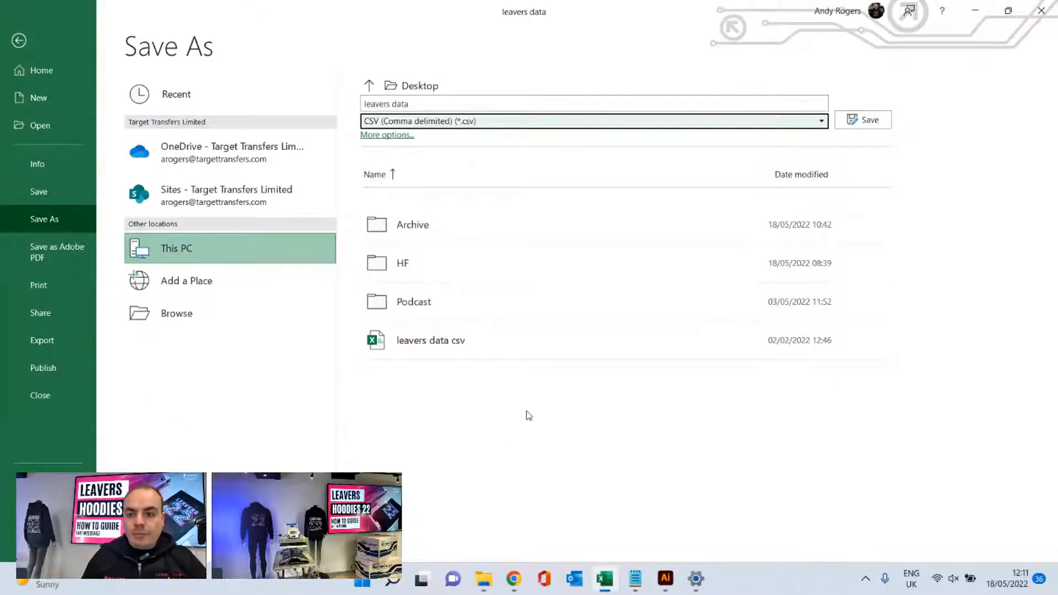
# - Switch to the leavers data csv file in Notepad and cut all of its text
pyautogui.click(696, 579)
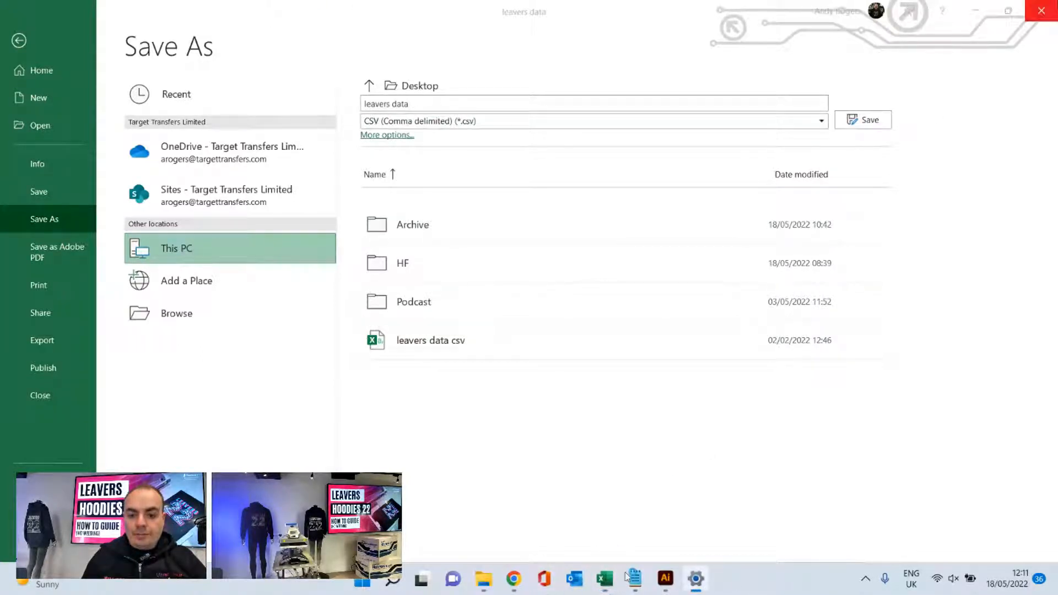
pyautogui.click(694, 582)
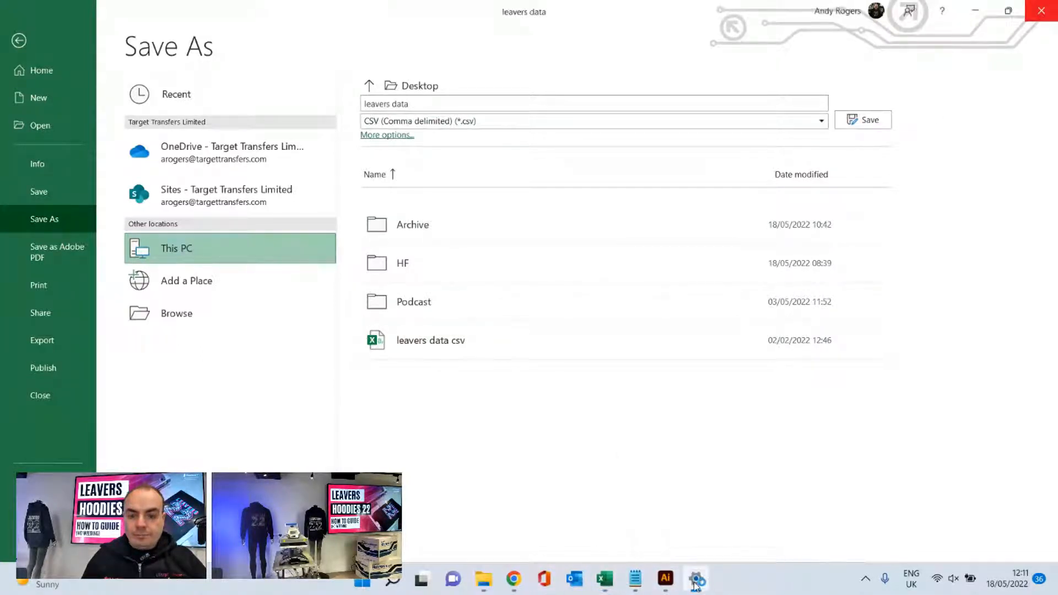
pyautogui.click(635, 579)
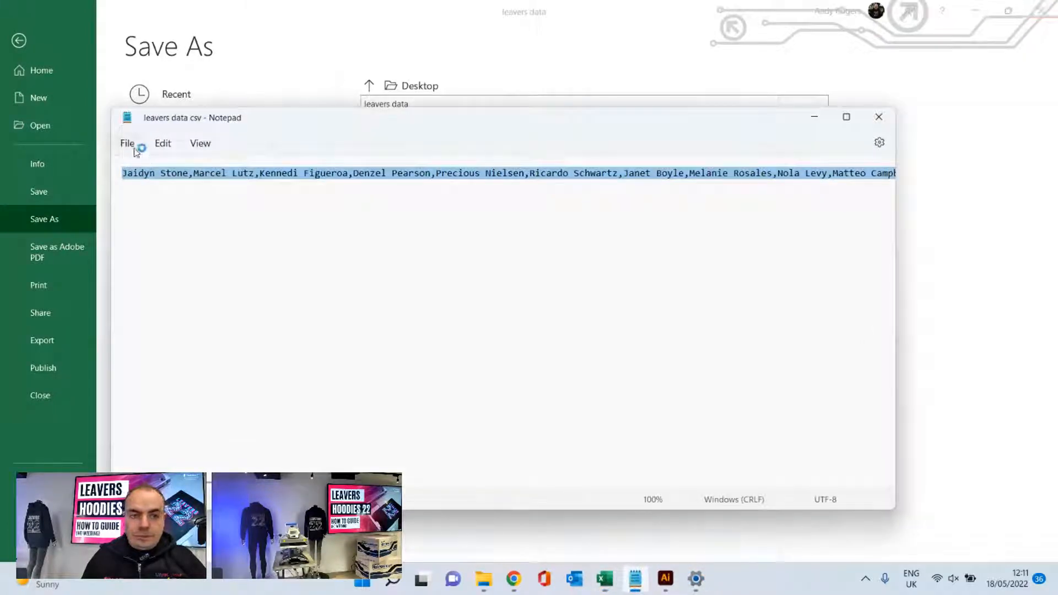
pyautogui.click(163, 144)
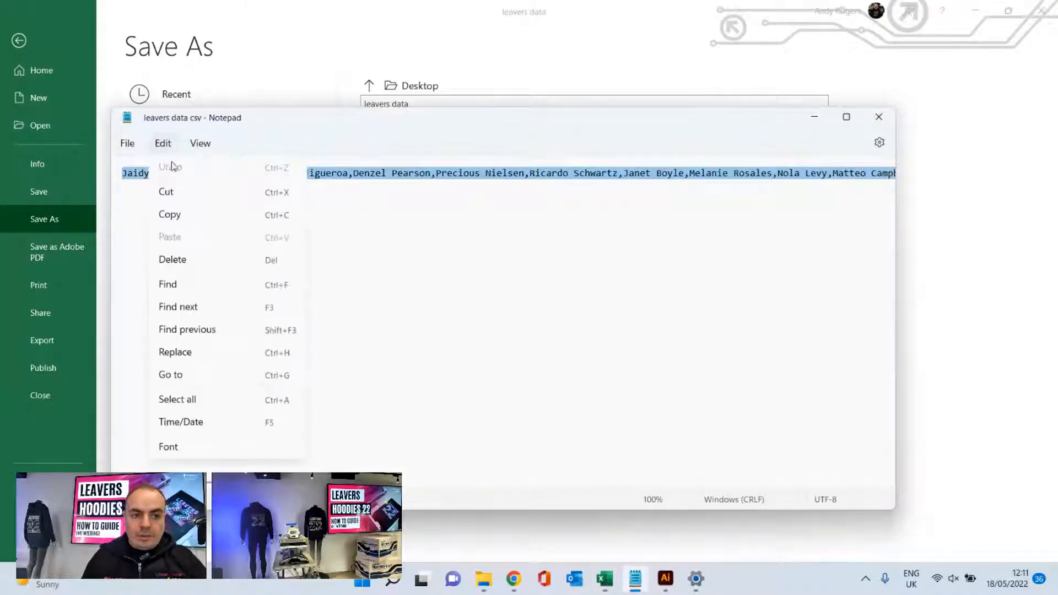
pyautogui.click(168, 194)
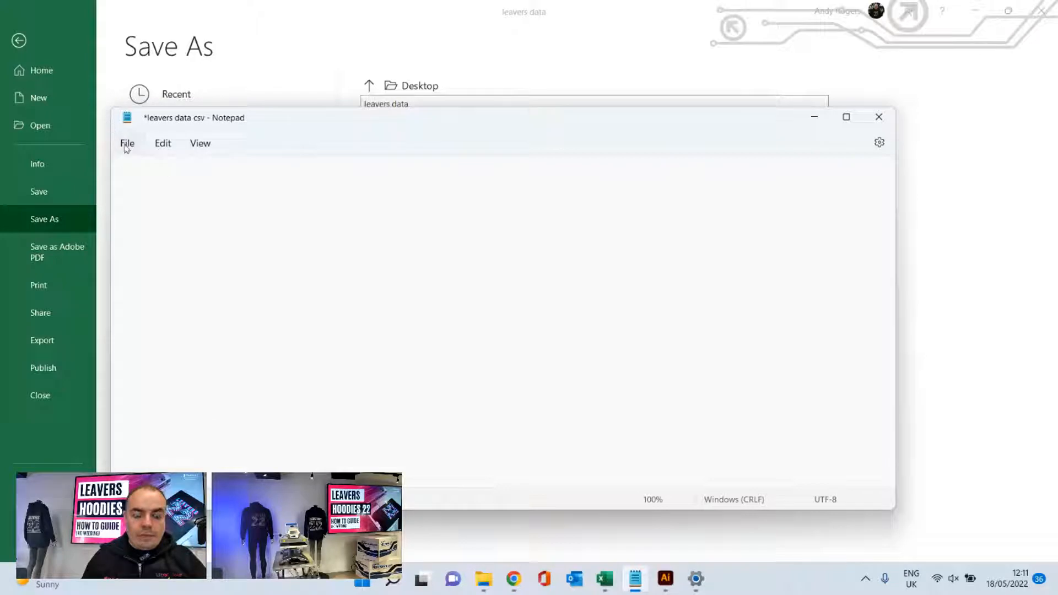
# - Discard the unsaved changes and open the leavers data csv file from the Desktop in Notepad, with all file types listed
pyautogui.click(126, 145)
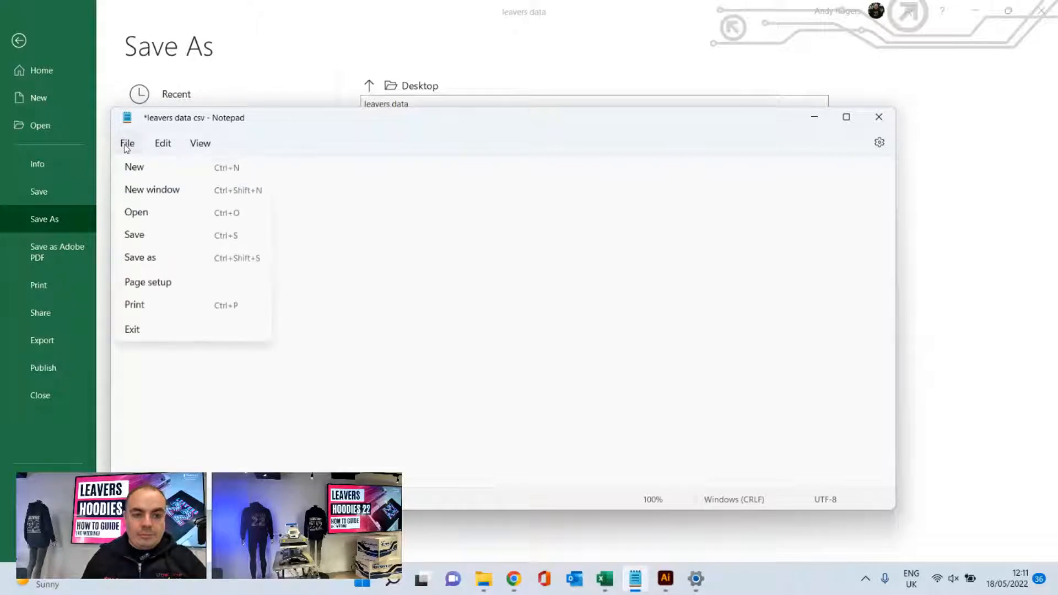
pyautogui.click(153, 215)
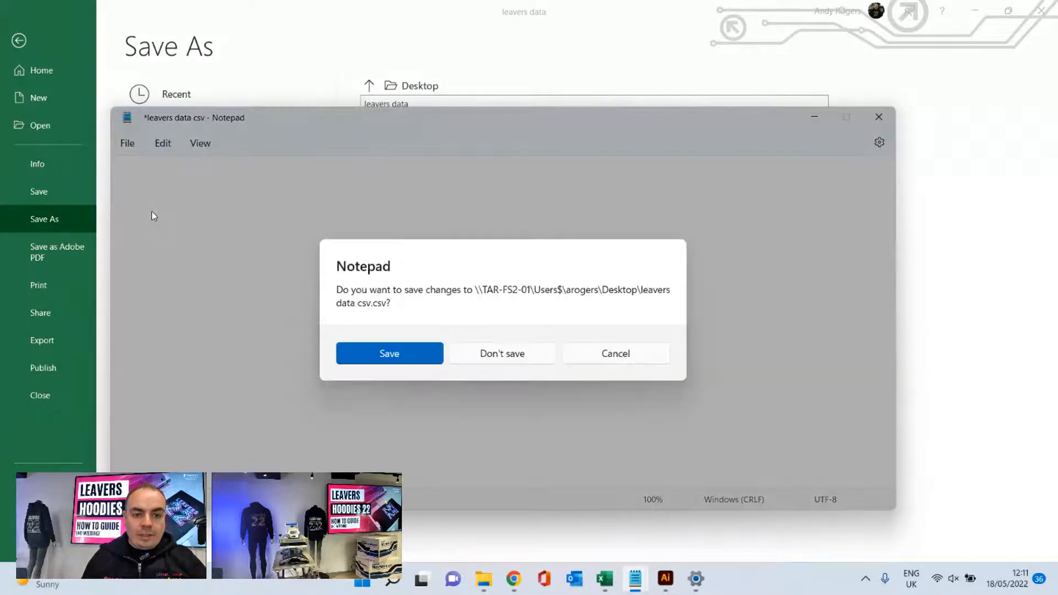
pyautogui.click(515, 354)
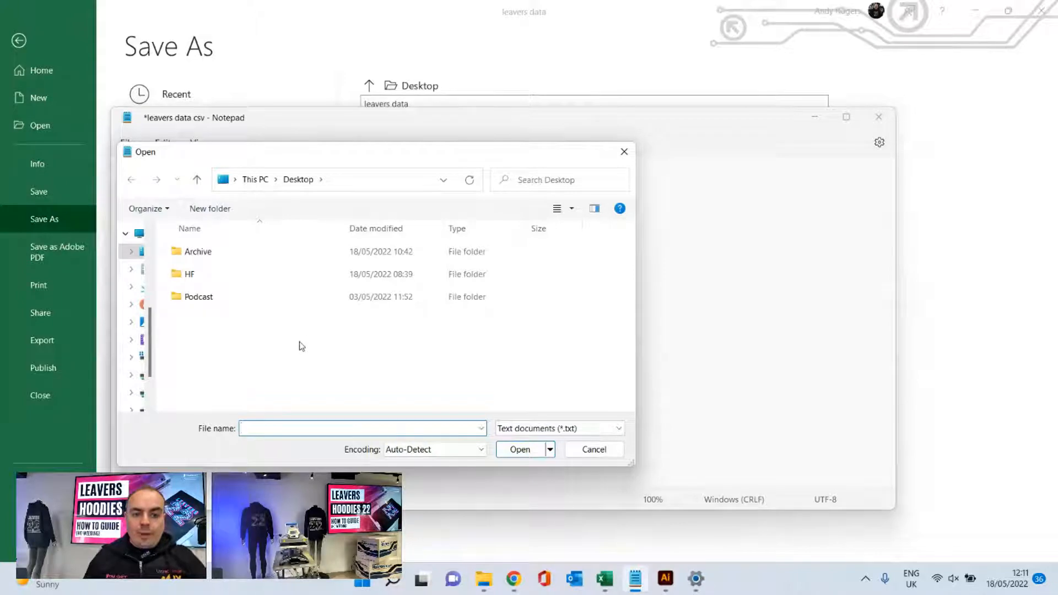
pyautogui.click(589, 431)
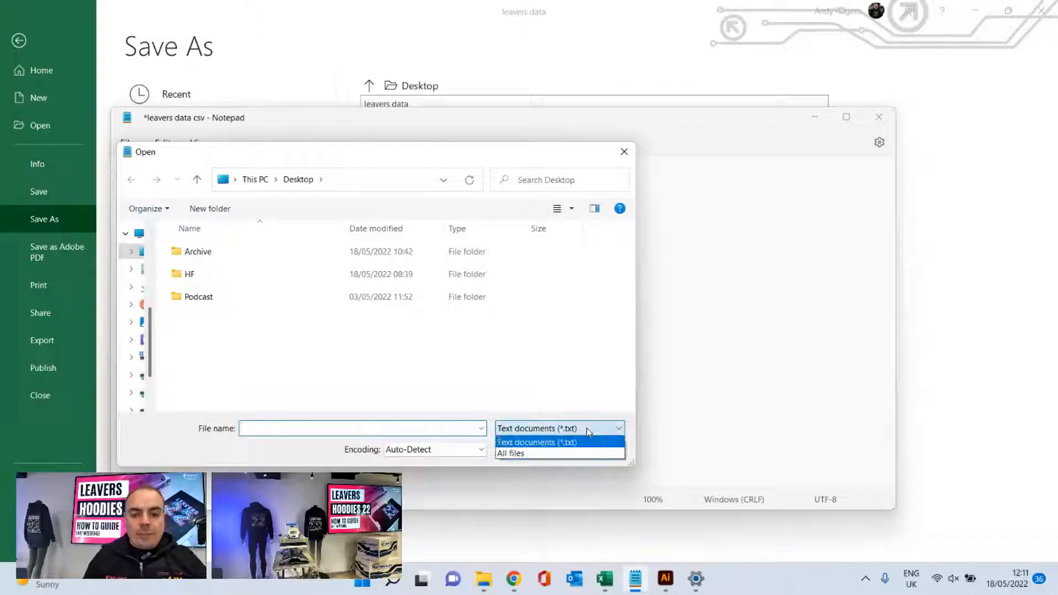
pyautogui.click(512, 454)
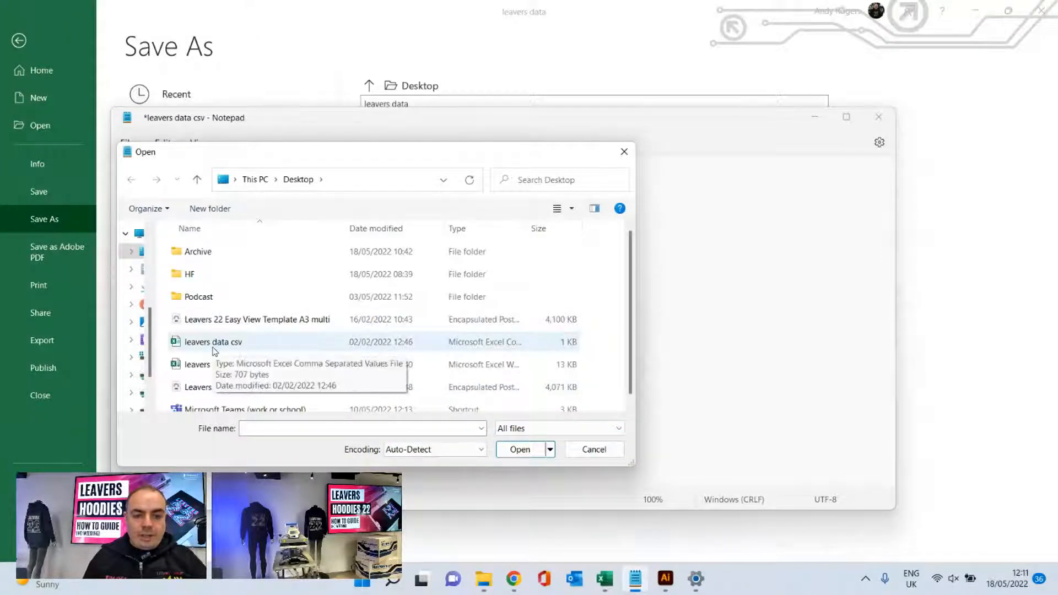
pyautogui.doubleClick(236, 348)
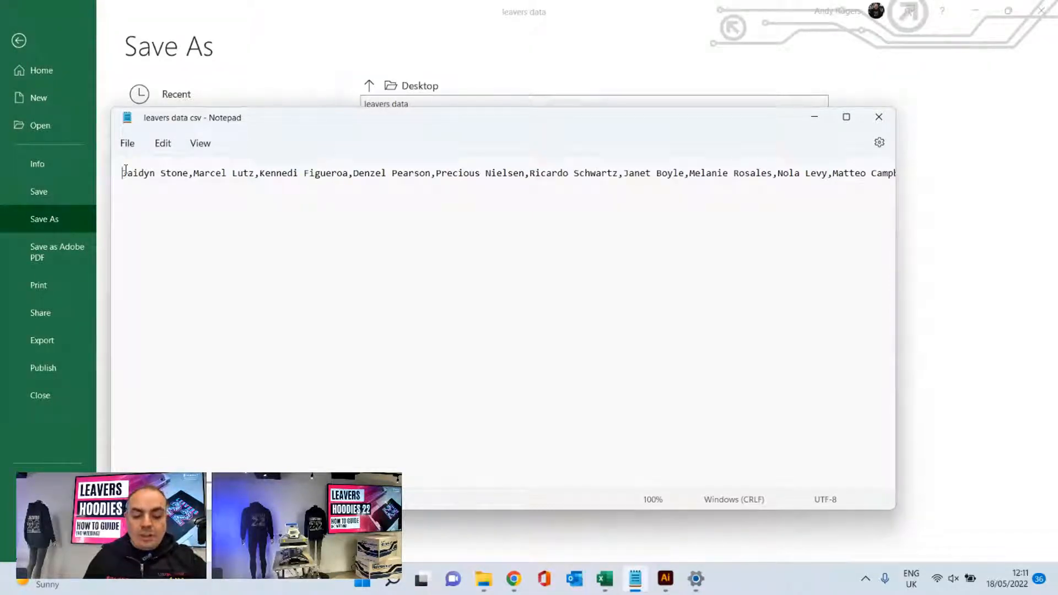
# - Replace every comma in the list of names with a space and close the find-and-replace box
pyautogui.hotkey('ctrl', 'f')
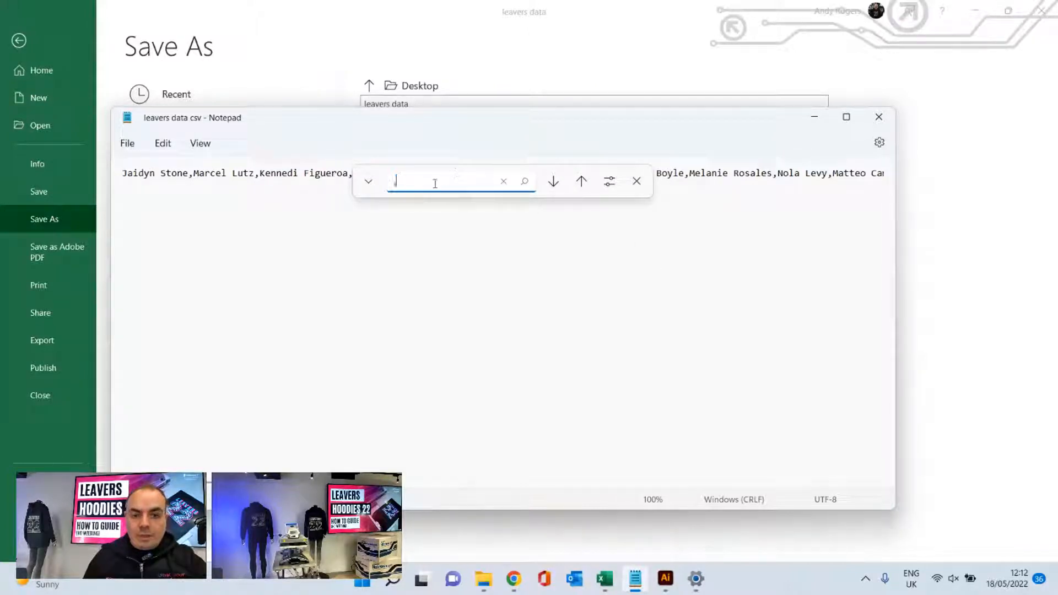
pyautogui.write(',')
pyautogui.click(368, 182)
pyautogui.click(427, 210)
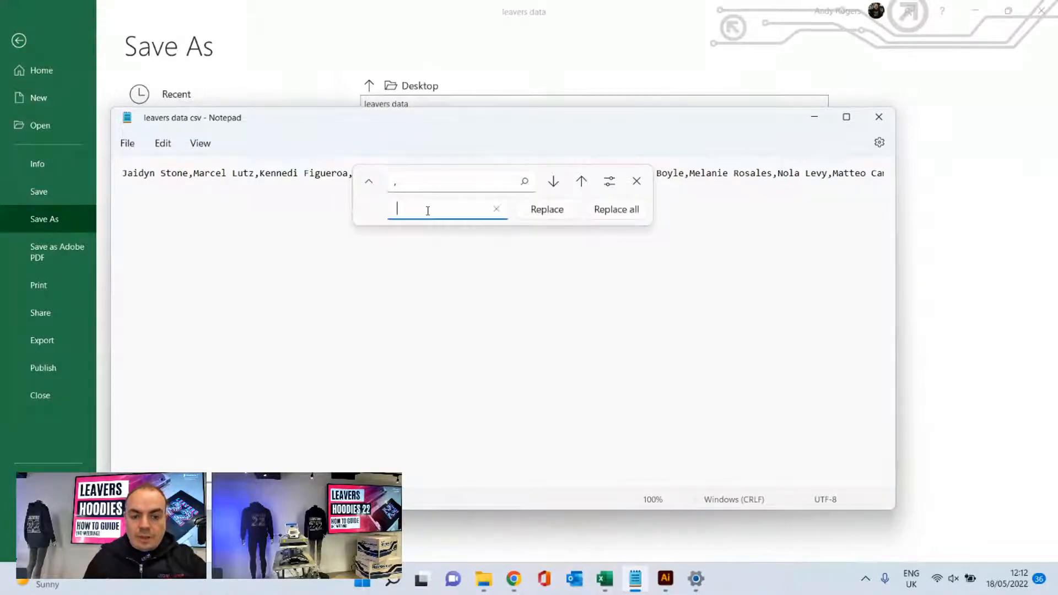
pyautogui.press('BackSpace')
pyautogui.click(627, 212)
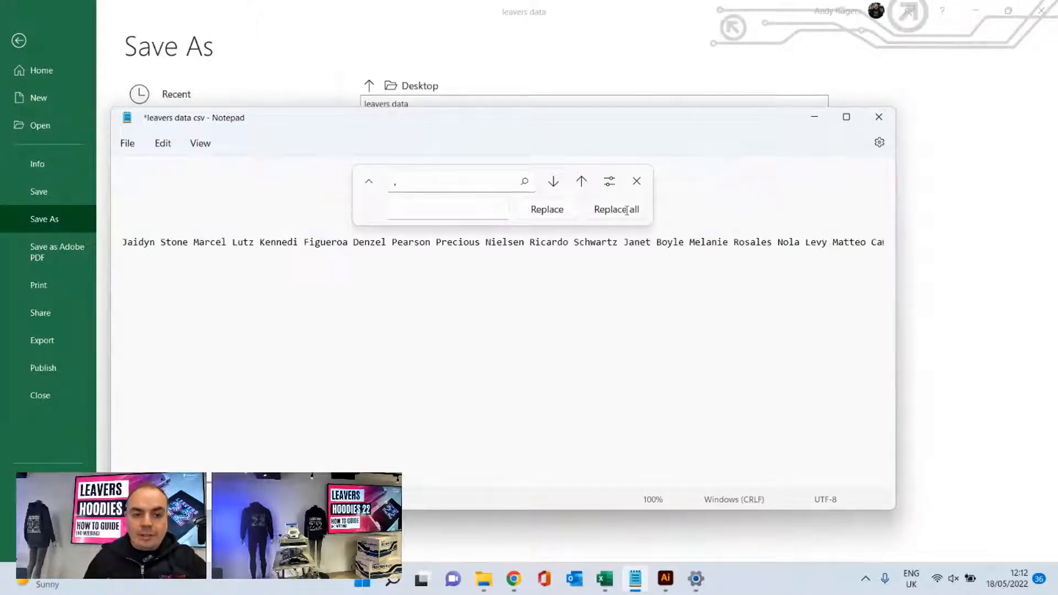
pyautogui.click(637, 182)
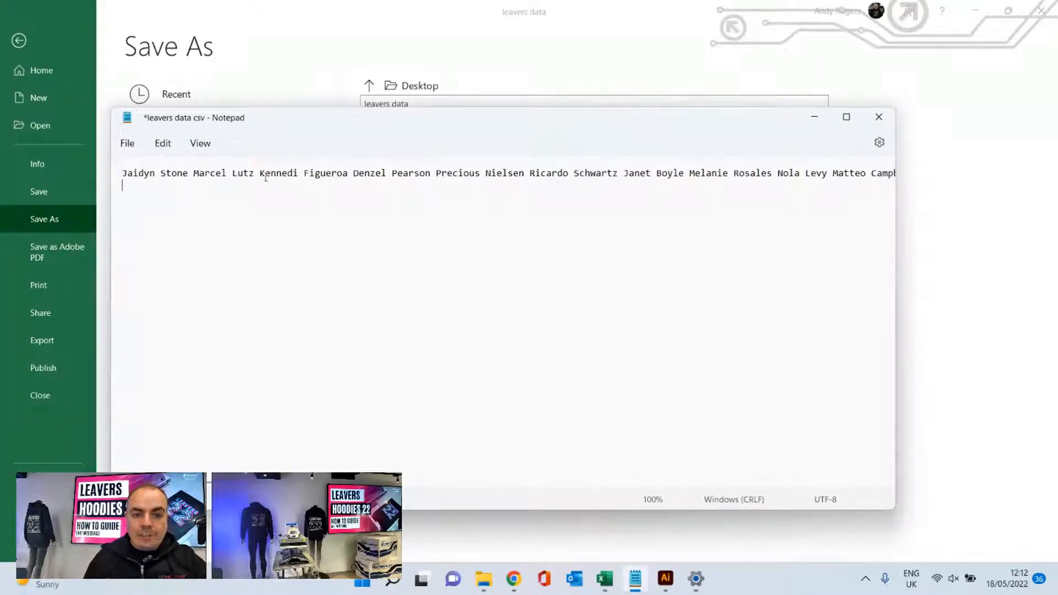
# - Select the entire space-separated list of names in Notepad and copy it
pyautogui.click(122, 186)
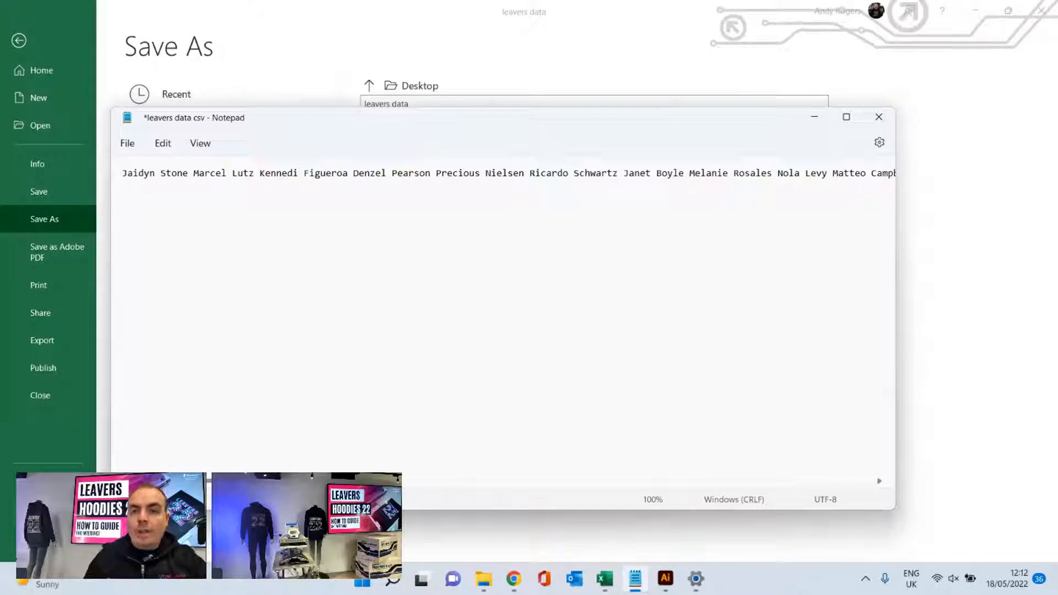
pyautogui.moveTo(256, 482); pyautogui.dragTo(203, 464)
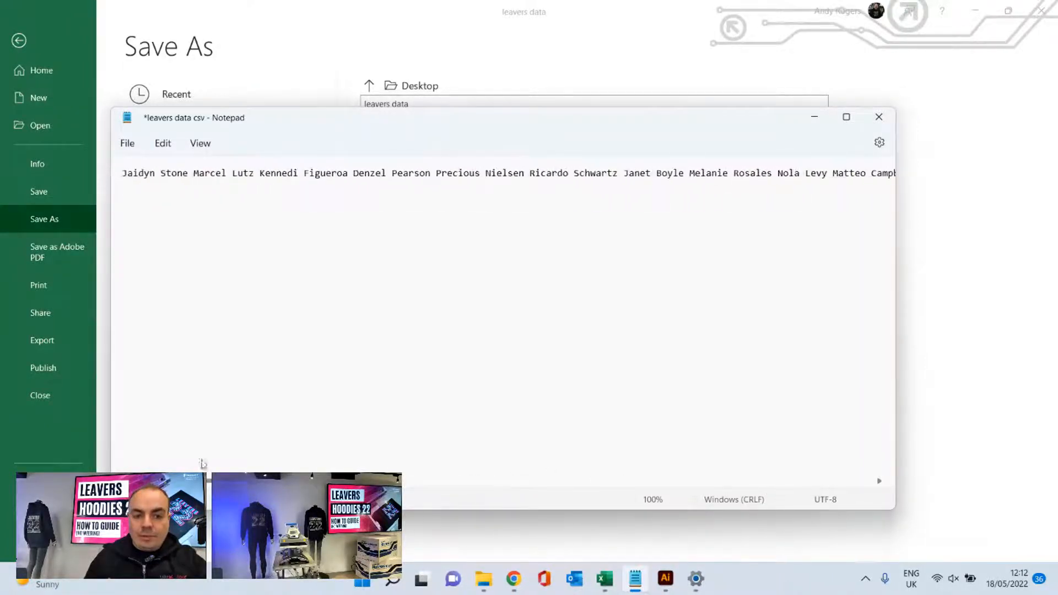
pyautogui.click(163, 143)
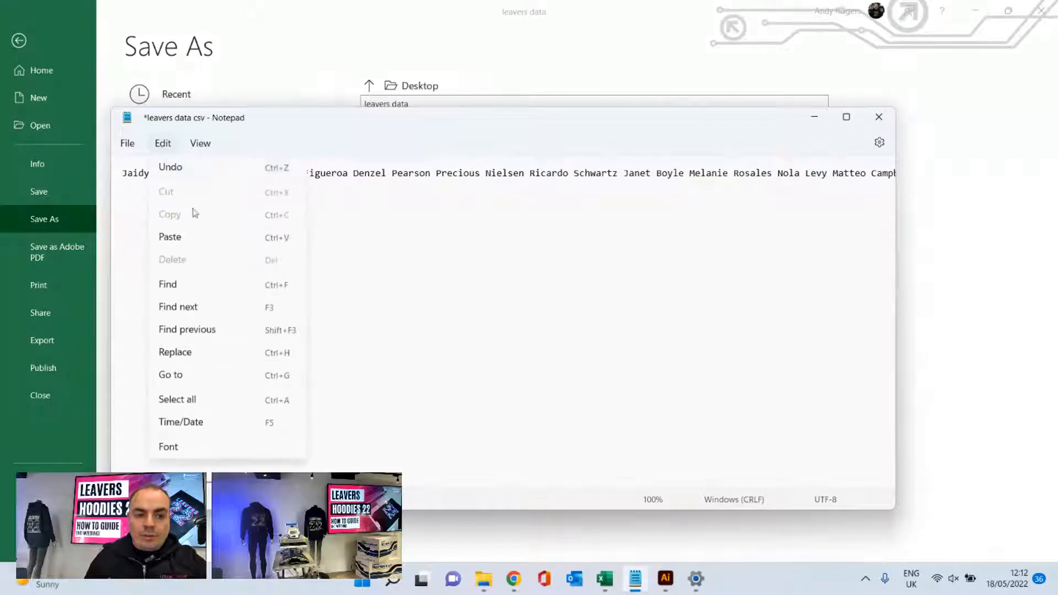
pyautogui.click(187, 399)
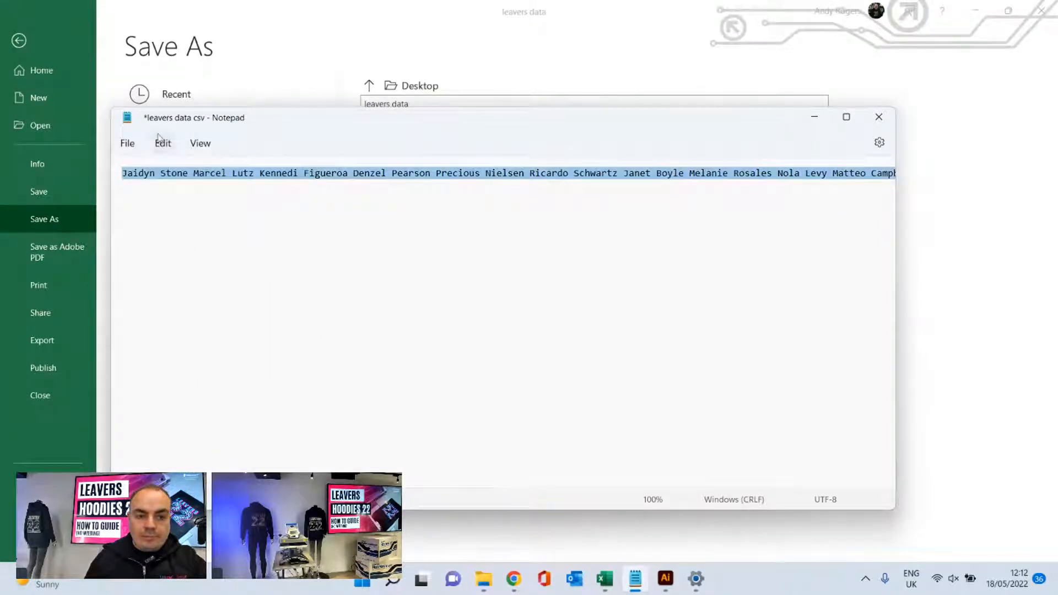
pyautogui.click(163, 144)
pyautogui.click(174, 215)
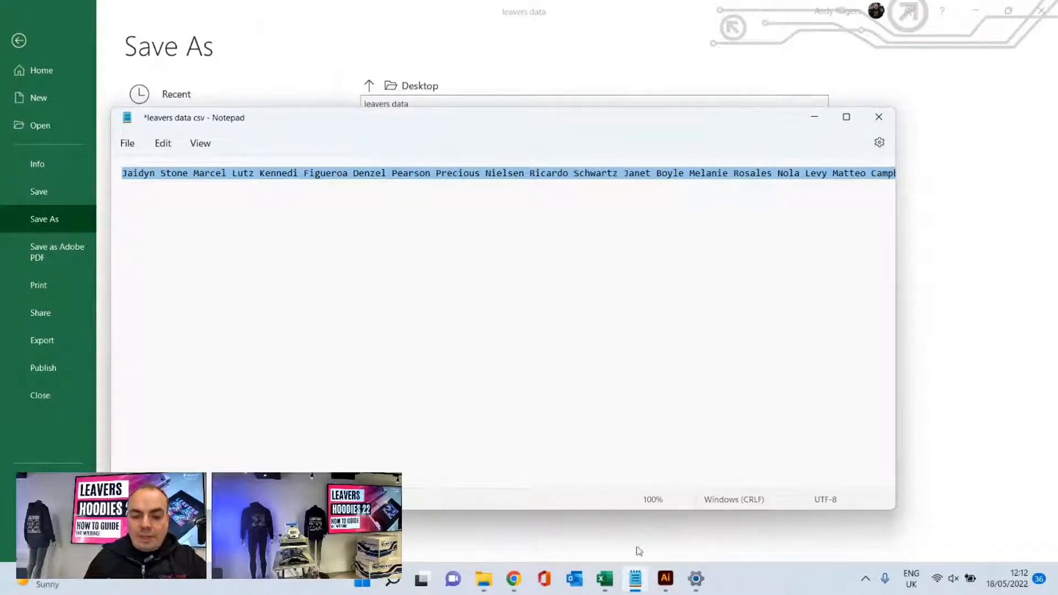
# - Switch to the Leavers22EasyViewTemplateA3 file in Illustrator and replace all the sample names inside the 22 with the copied list
pyautogui.moveTo(670, 590)
pyautogui.click(665, 514)
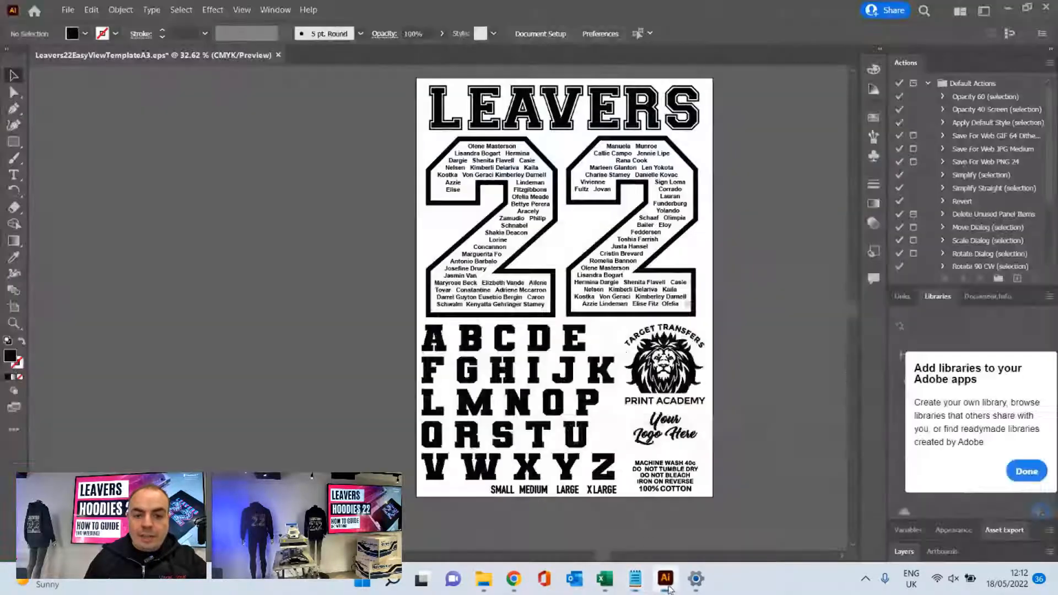
pyautogui.doubleClick(652, 304)
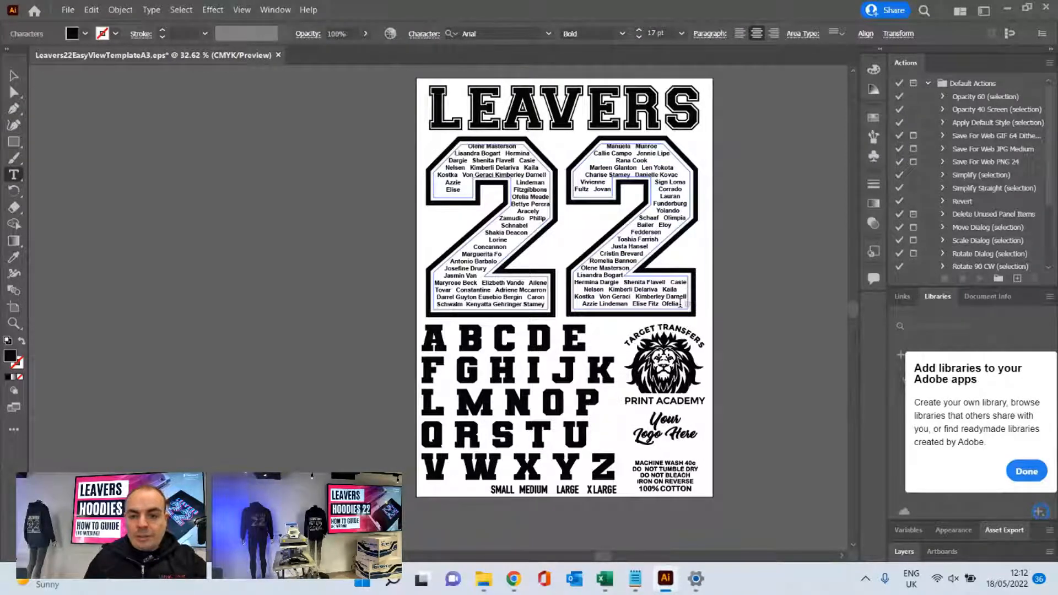
pyautogui.hotkey('ctrl', 'a')
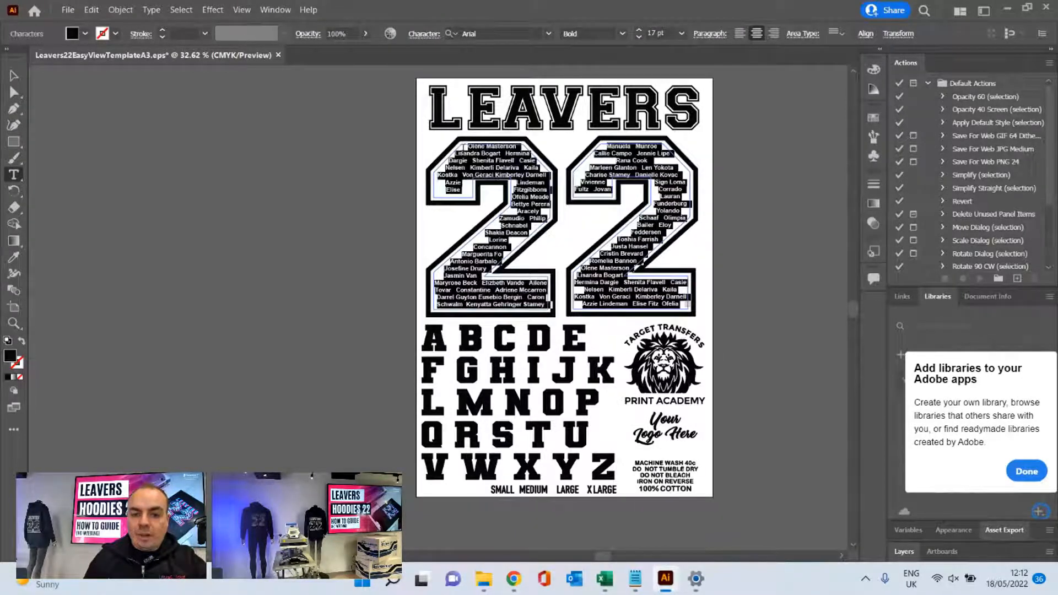
pyautogui.press('ctrl')
pyautogui.hotkey('ctrl', 'v')
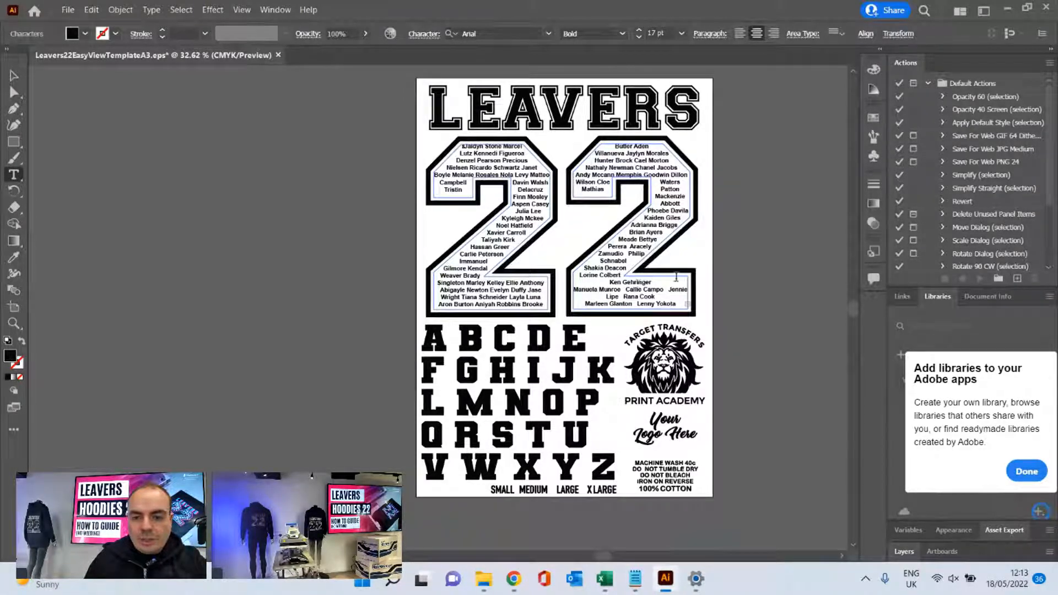
# - Adjust the name spacing in the lower half of the second 2 with line breaks between names, and finish editing the text
pyautogui.click(656, 282)
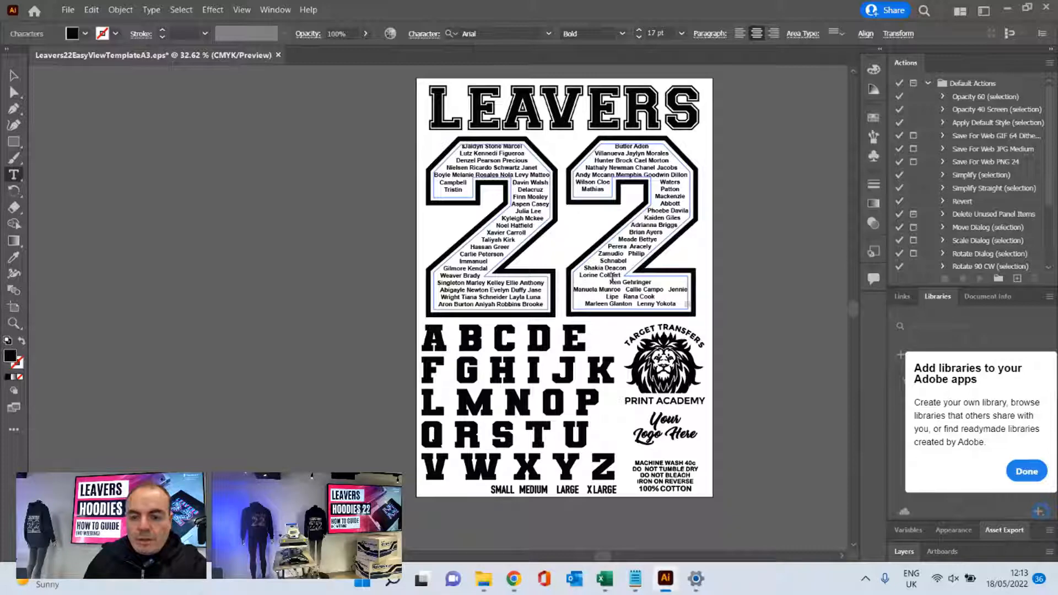
pyautogui.press('BackSpace')
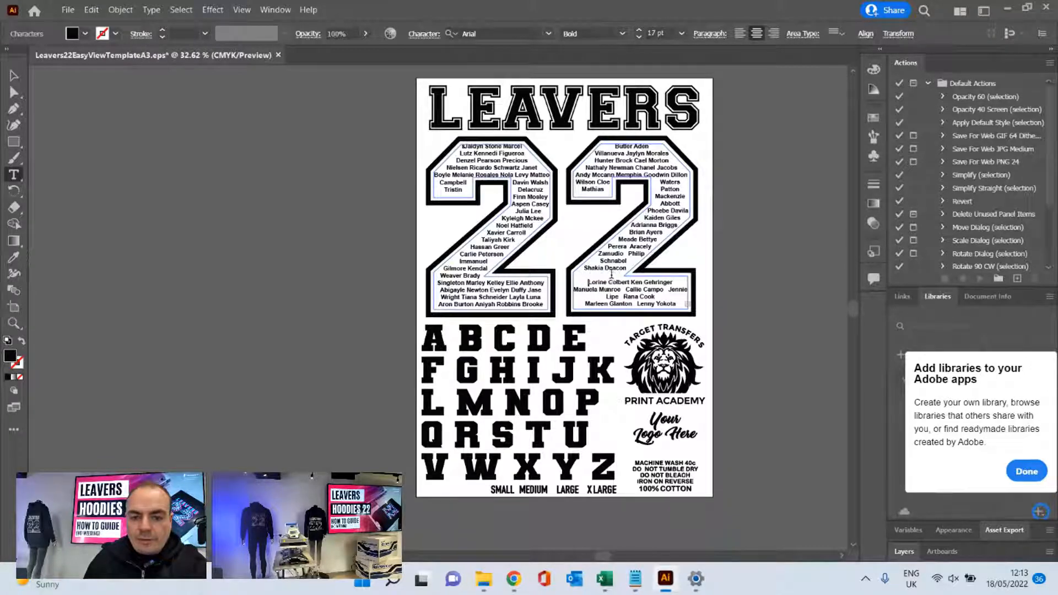
pyautogui.click(586, 267)
pyautogui.press('Return')
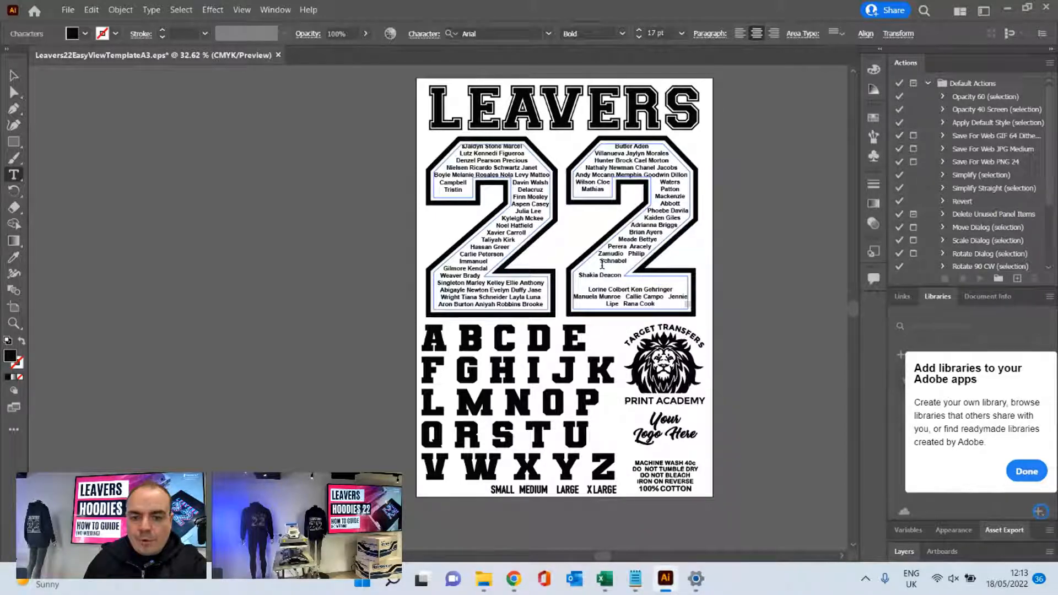
pyautogui.click(627, 253)
pyautogui.press('Return')
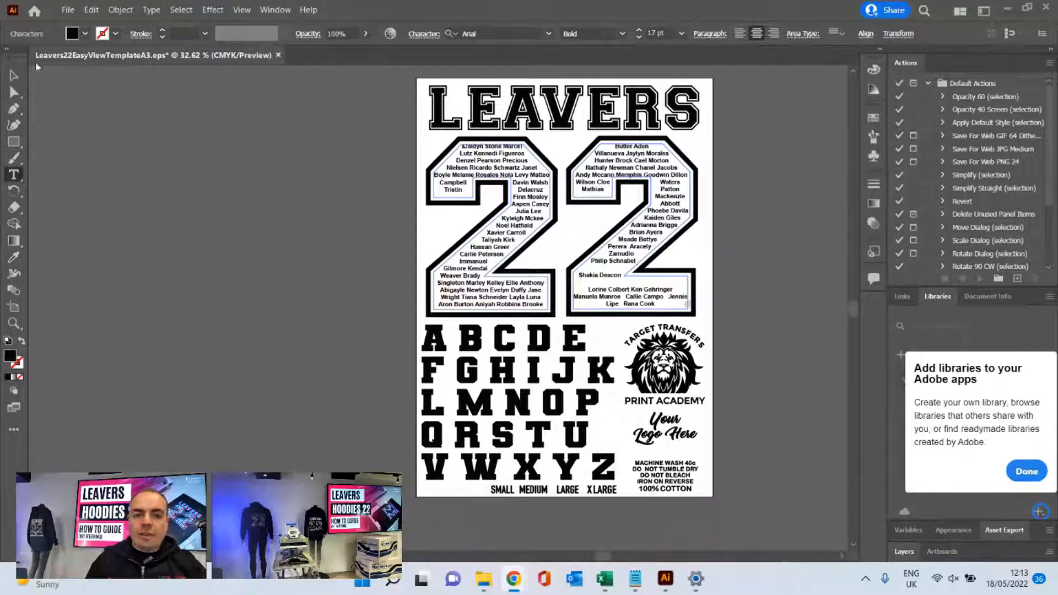
pyautogui.click(14, 75)
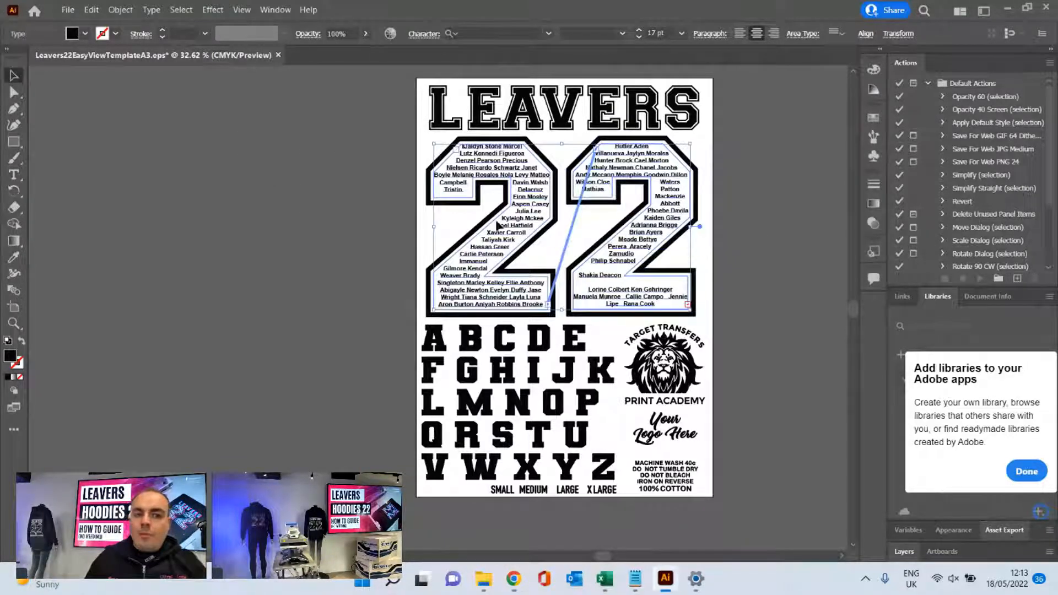
pyautogui.click(764, 164)
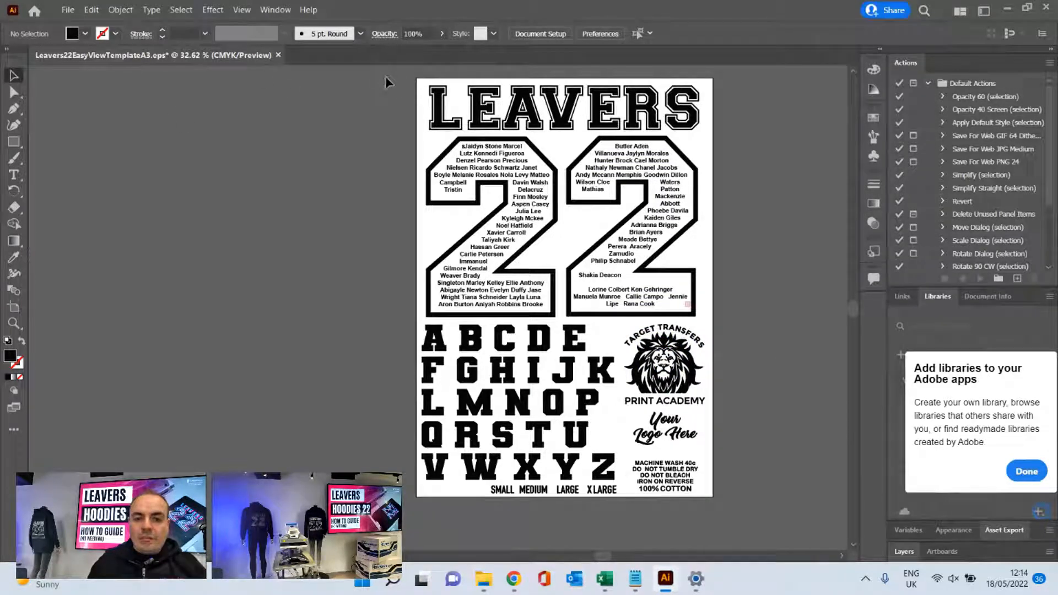
# - Set the fill of all artwork on the template to red and deselect it
pyautogui.hotkey('ctrl', 'a')
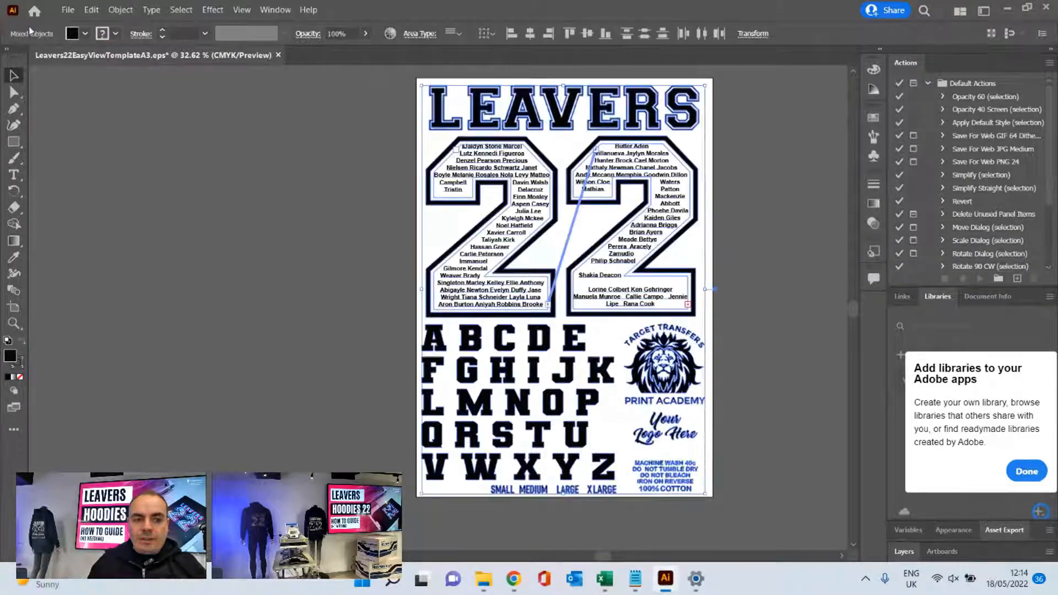
pyautogui.click(85, 34)
pyautogui.click(50, 57)
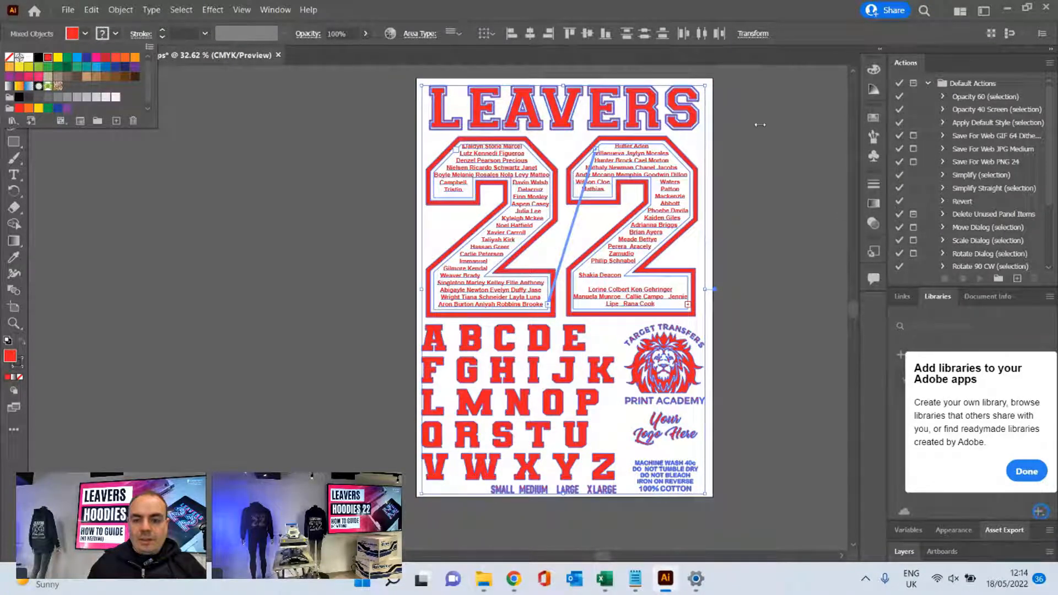
pyautogui.click(226, 174)
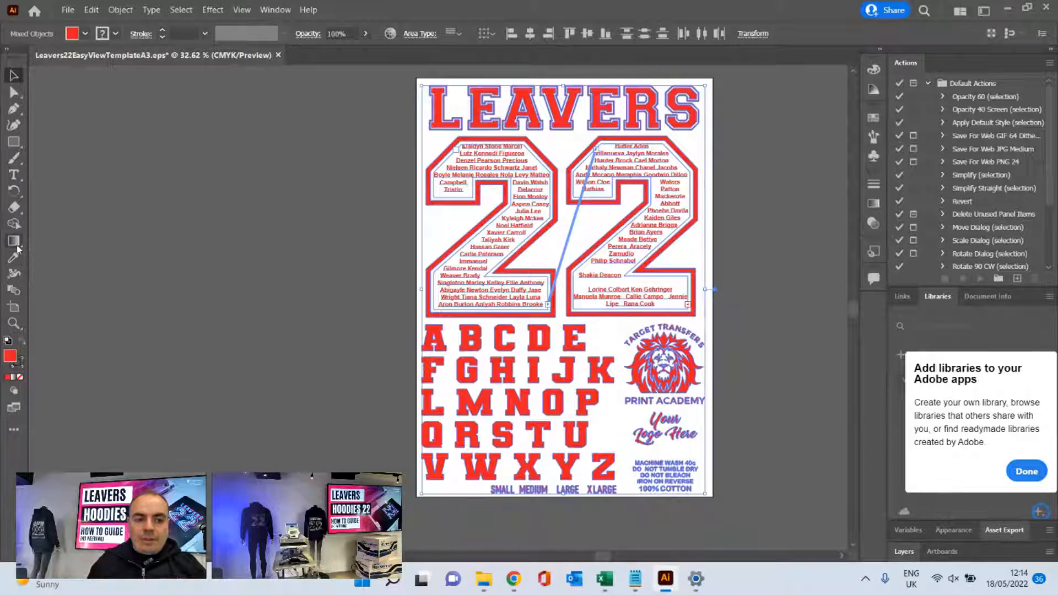
pyautogui.click(160, 190)
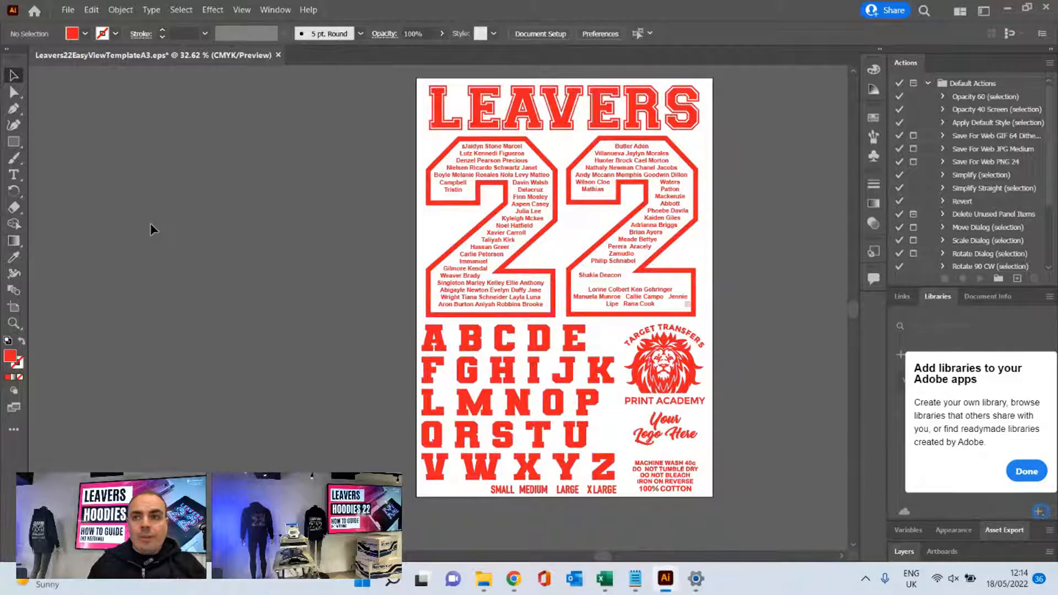
pyautogui.rightClick(14, 240)
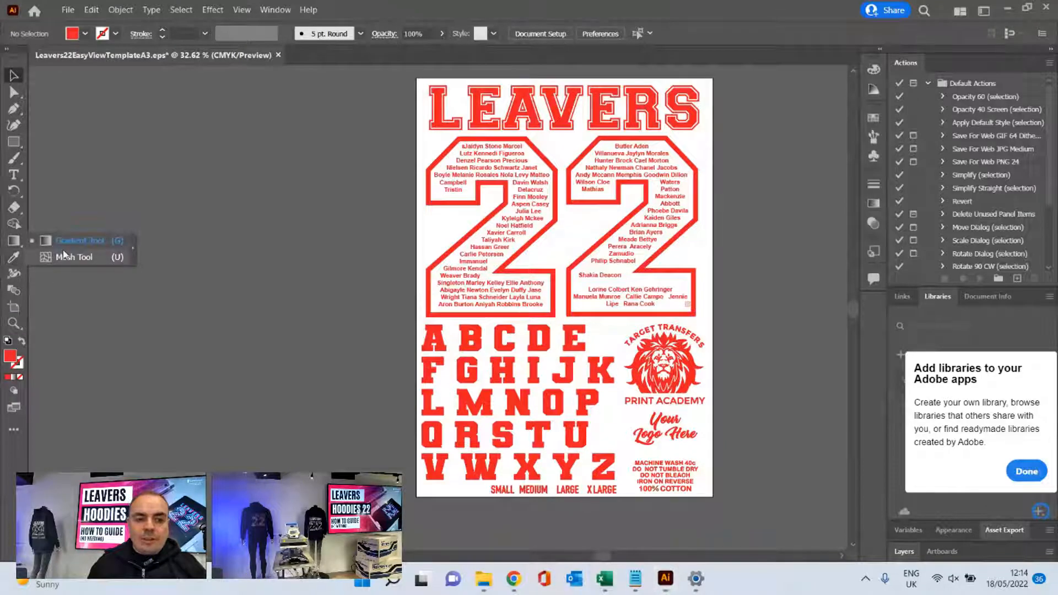
pyautogui.click(76, 241)
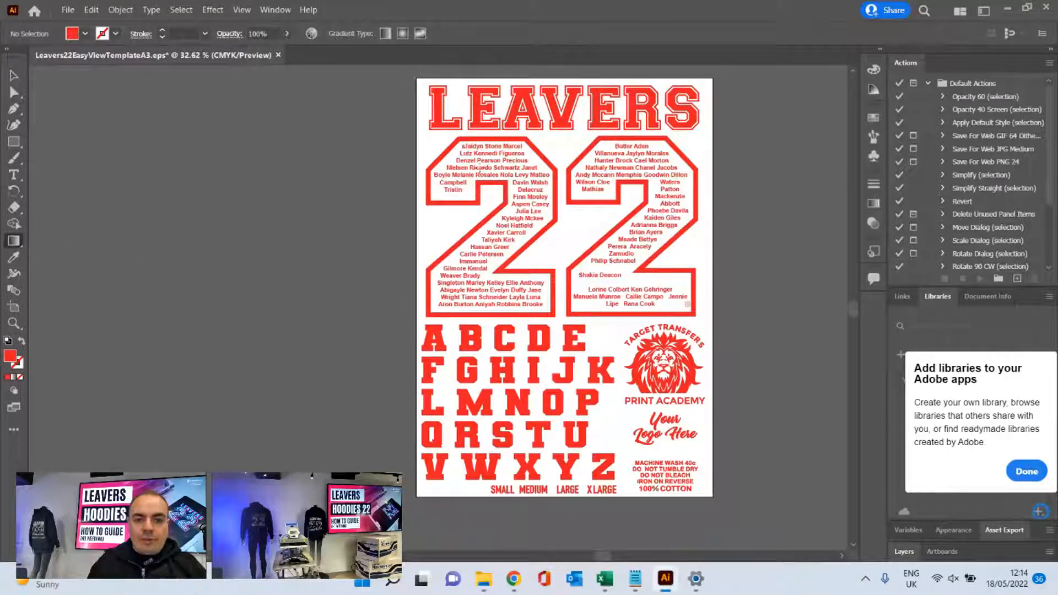
pyautogui.scroll(5, 363, 84)
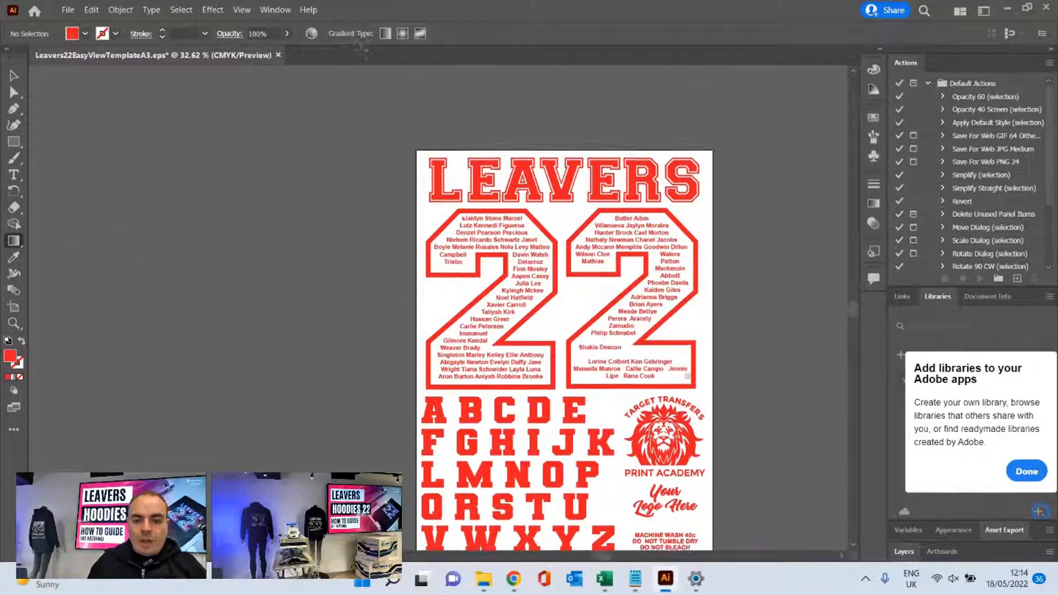
pyautogui.scroll(-4, 363, 84)
pyautogui.click(14, 76)
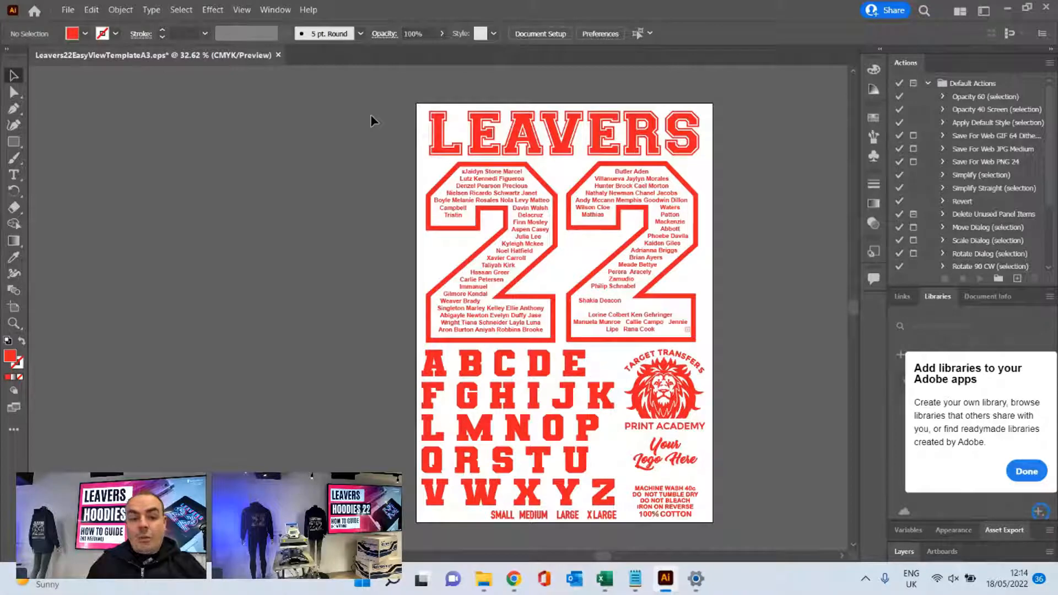
pyautogui.scroll(1, 370, 116)
pyautogui.scroll(-2, 371, 117)
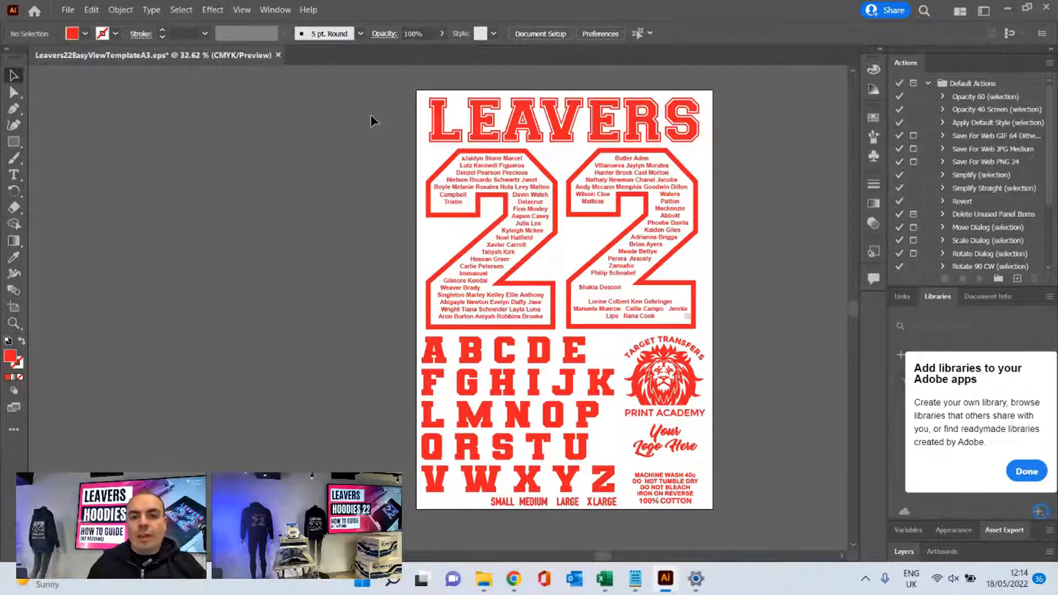
# - Switch to the Leavers 2022 page in Chrome and go to the Target Transfers home page
pyautogui.scroll(1, 371, 117)
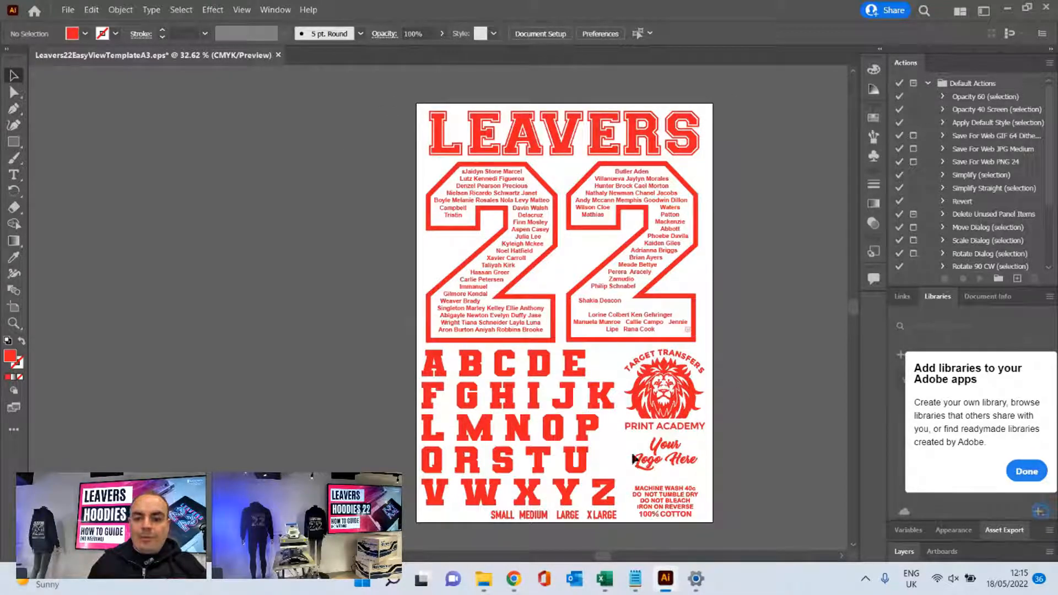
pyautogui.moveTo(512, 581)
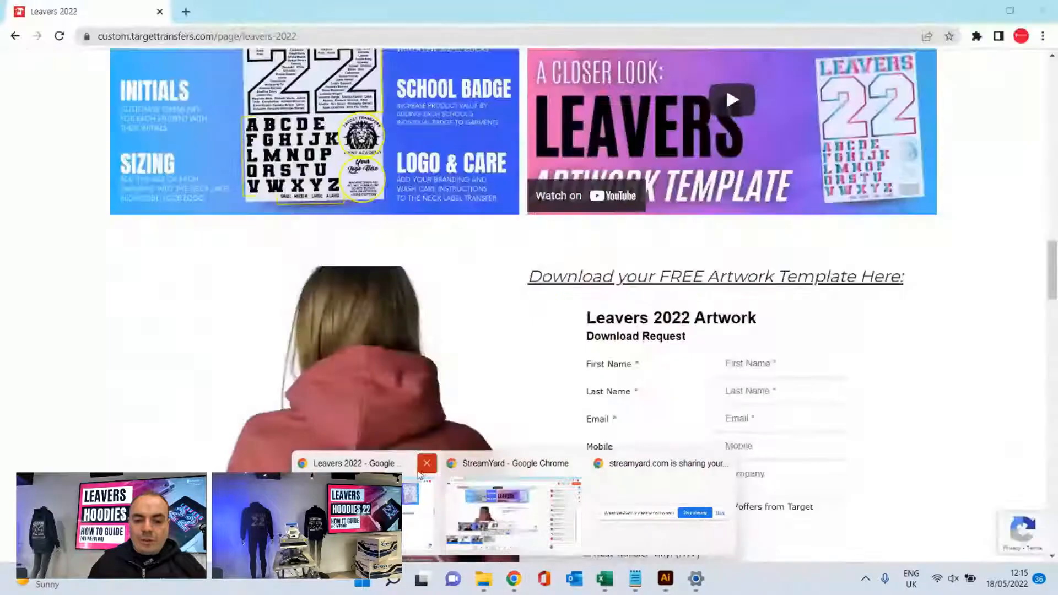
pyautogui.click(419, 473)
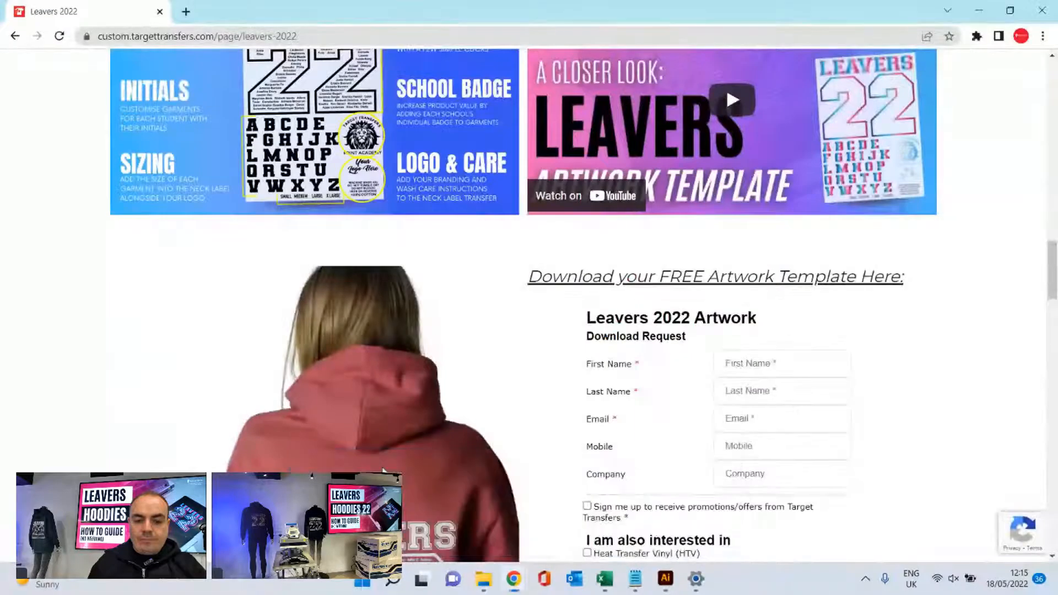
pyautogui.scroll(10, 208, 200)
pyautogui.scroll(10, 208, 200)
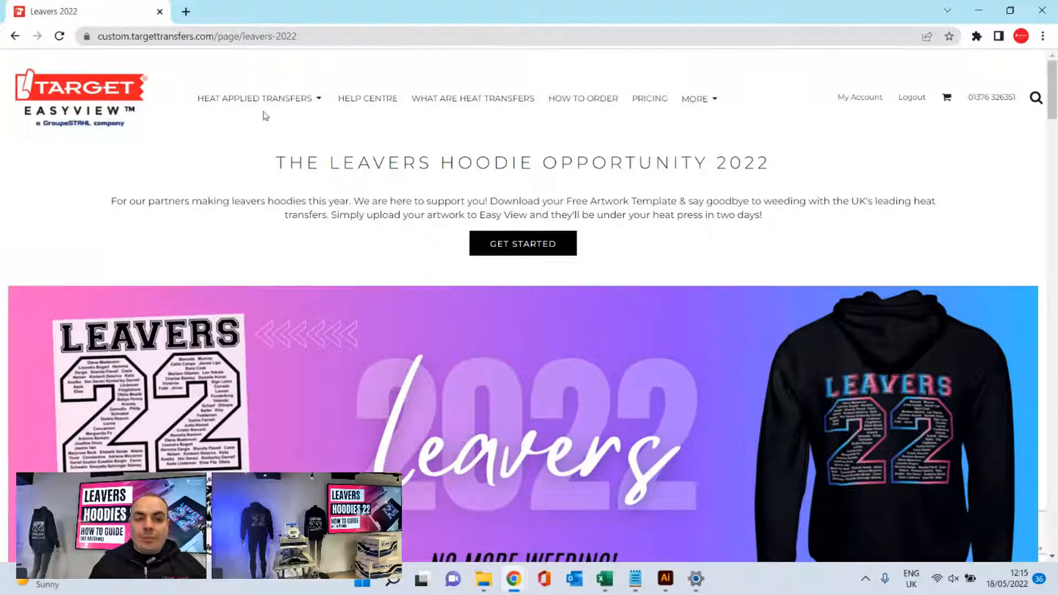
pyautogui.moveTo(274, 105)
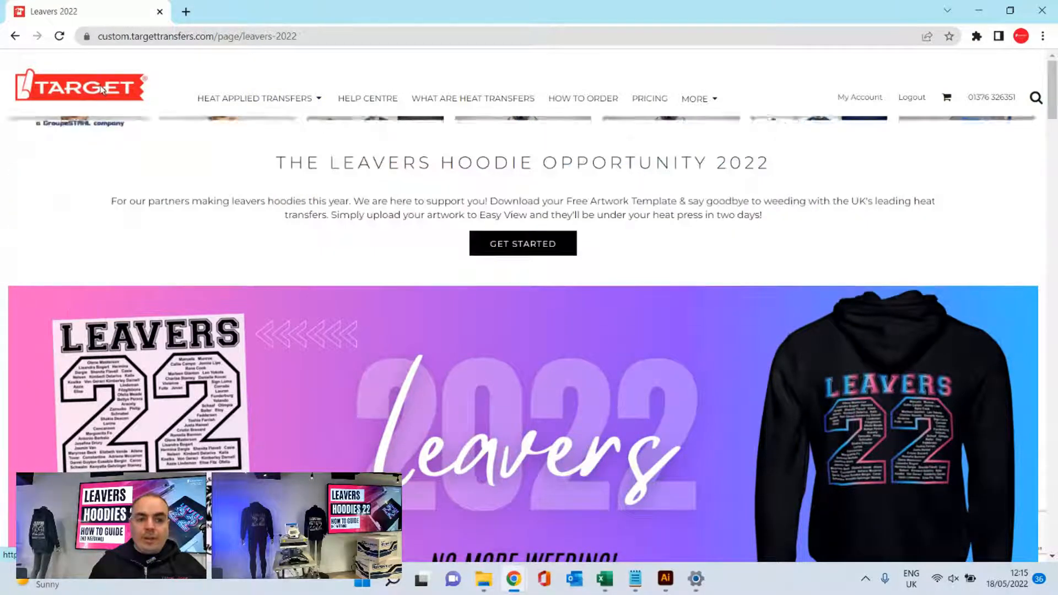
pyautogui.click(102, 90)
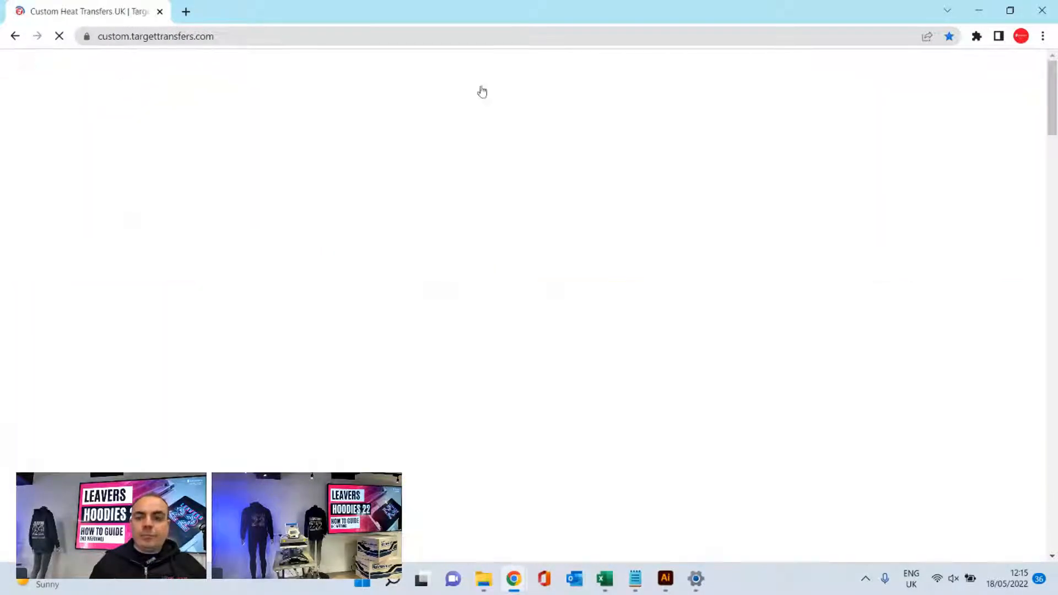
# - Open the 1-5 screen printed transfers in spot colours category from the standard heat transfers
pyautogui.scroll(-4, 147, 191)
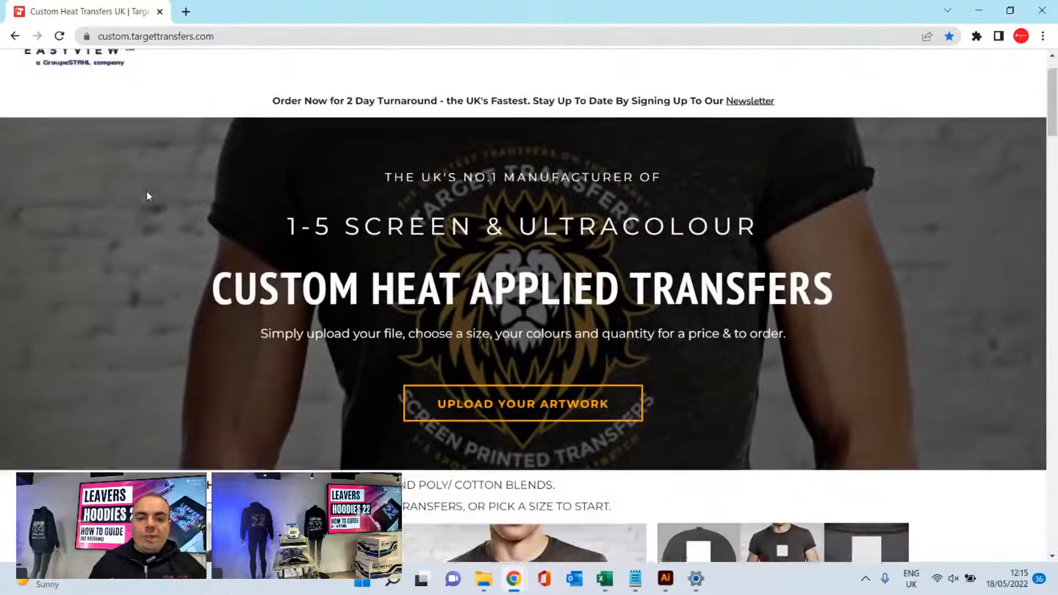
pyautogui.scroll(-2, 148, 195)
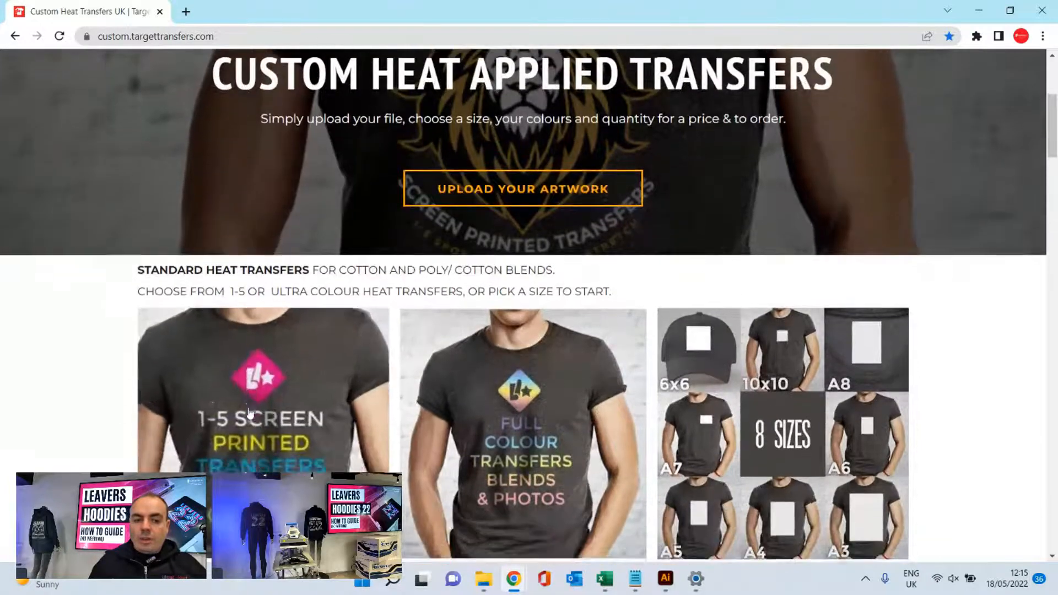
pyautogui.scroll(-1, 61, 383)
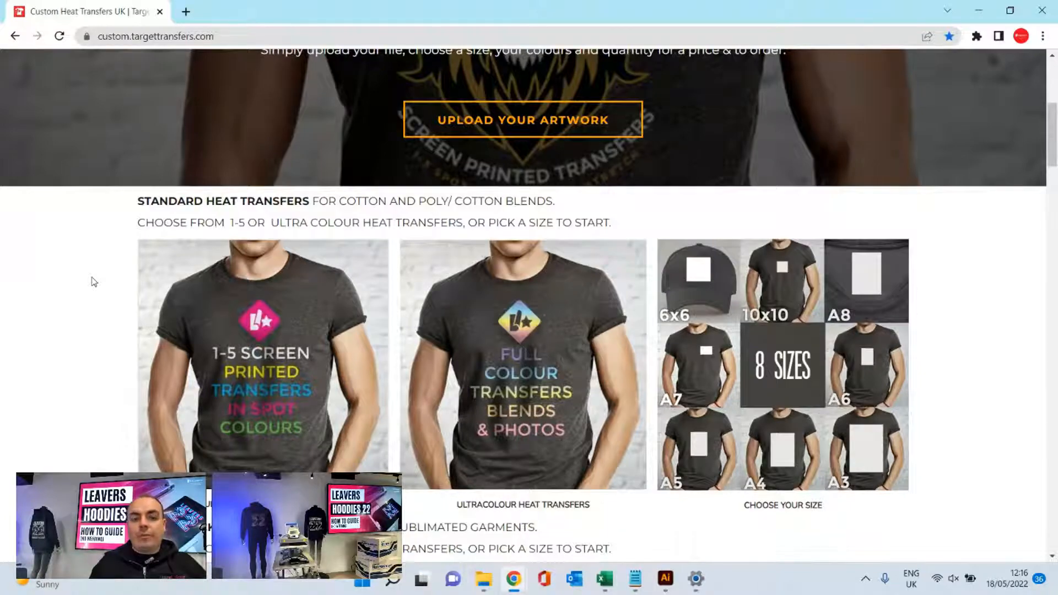
pyautogui.scroll(1, 91, 281)
pyautogui.scroll(-1, 105, 292)
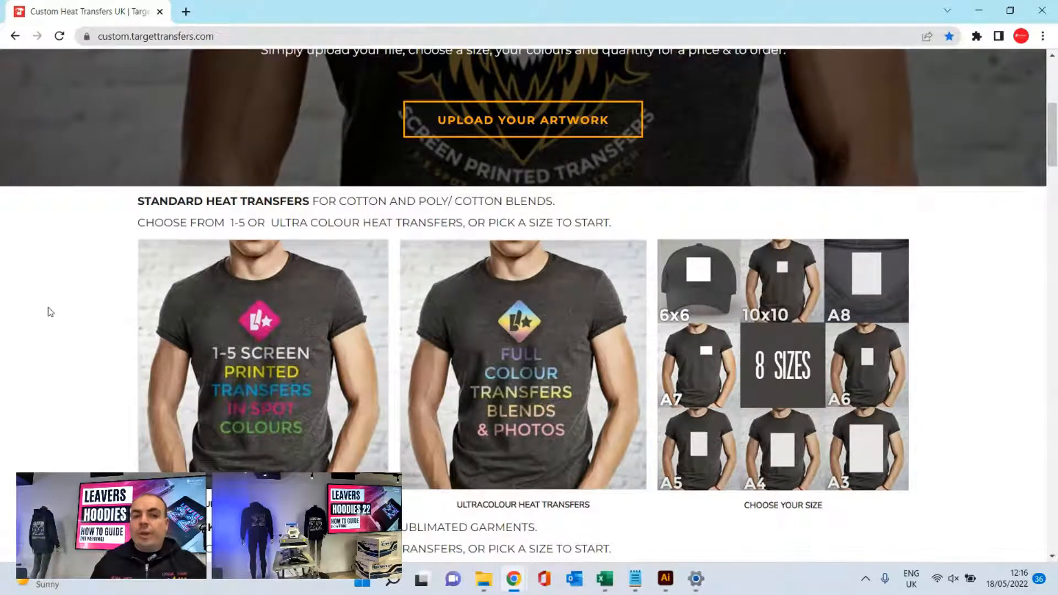
pyautogui.scroll(1, 25, 321)
pyautogui.scroll(-1, 24, 324)
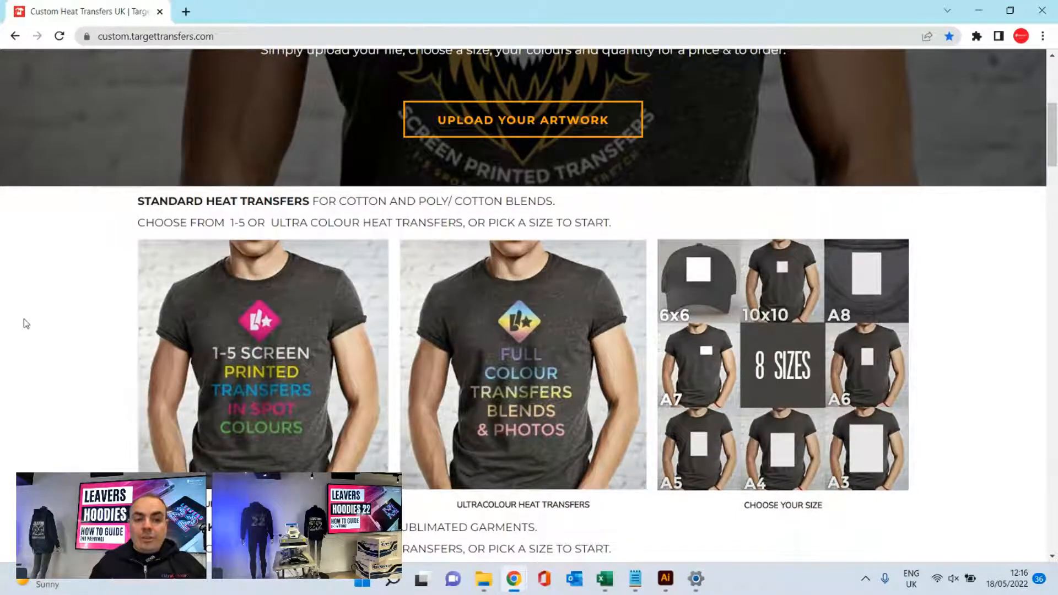
pyautogui.click(285, 298)
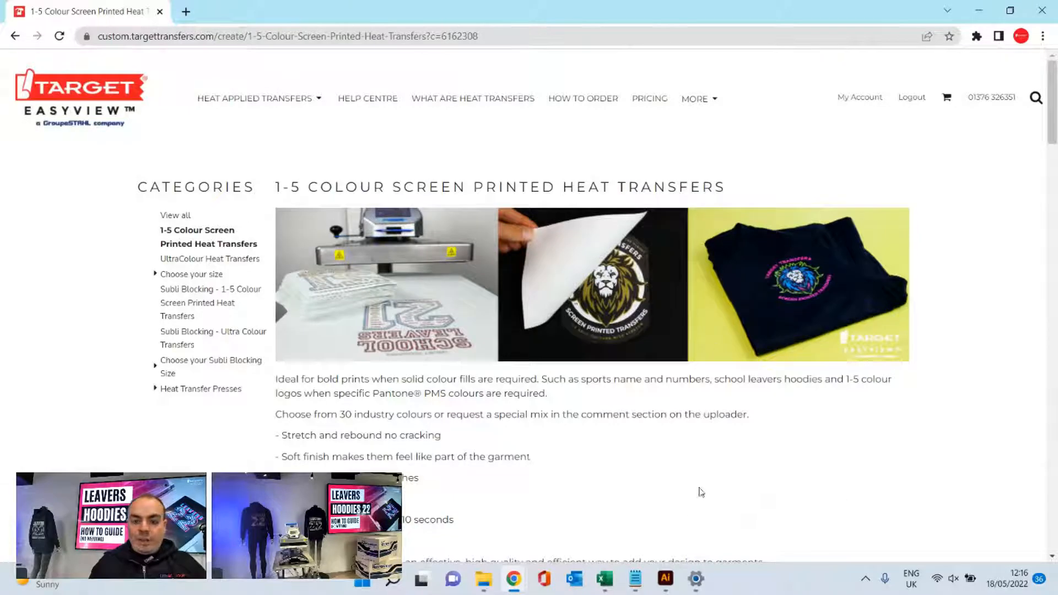
# - Review the description of the 1-5 colour screen printed heat transfers and the available sizes from 6x6 to A3
pyautogui.scroll(-2, 811, 402)
pyautogui.scroll(2, 830, 366)
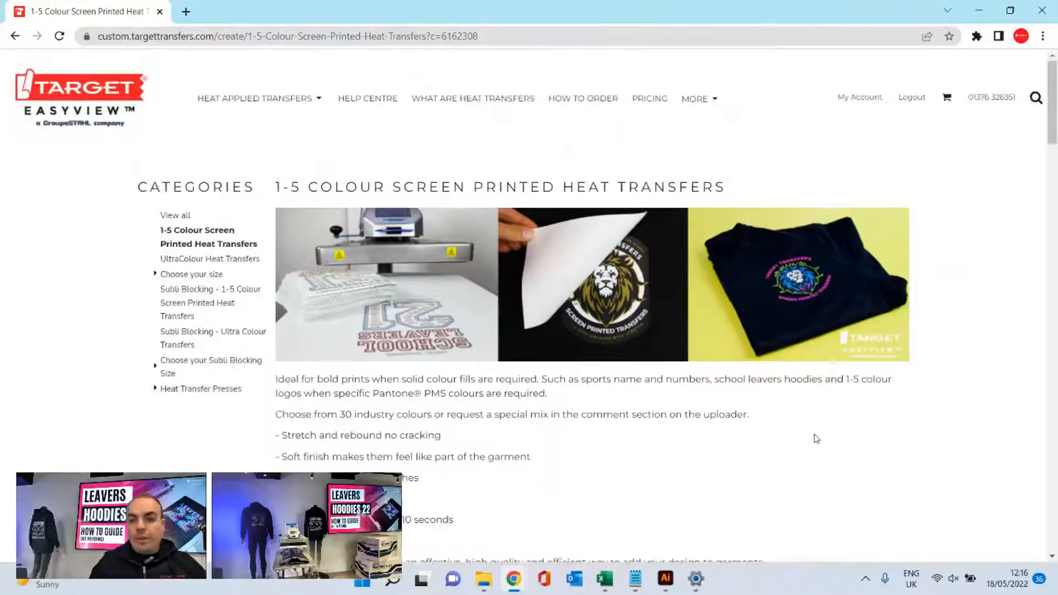
pyautogui.scroll(-1, 739, 418)
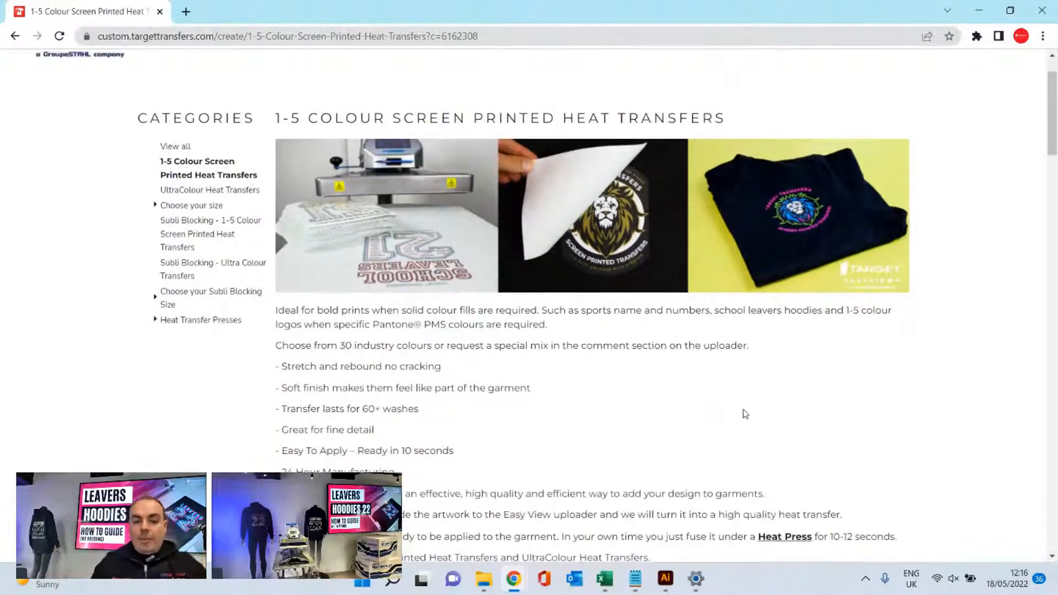
pyautogui.scroll(-3, 785, 361)
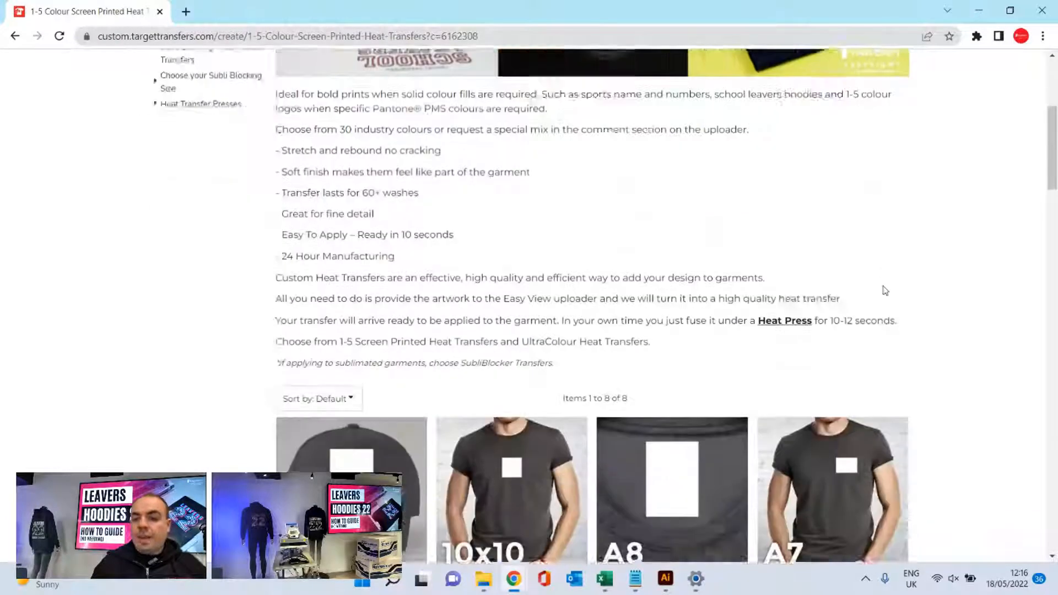
pyautogui.scroll(-1, 860, 248)
pyautogui.scroll(-2, 963, 226)
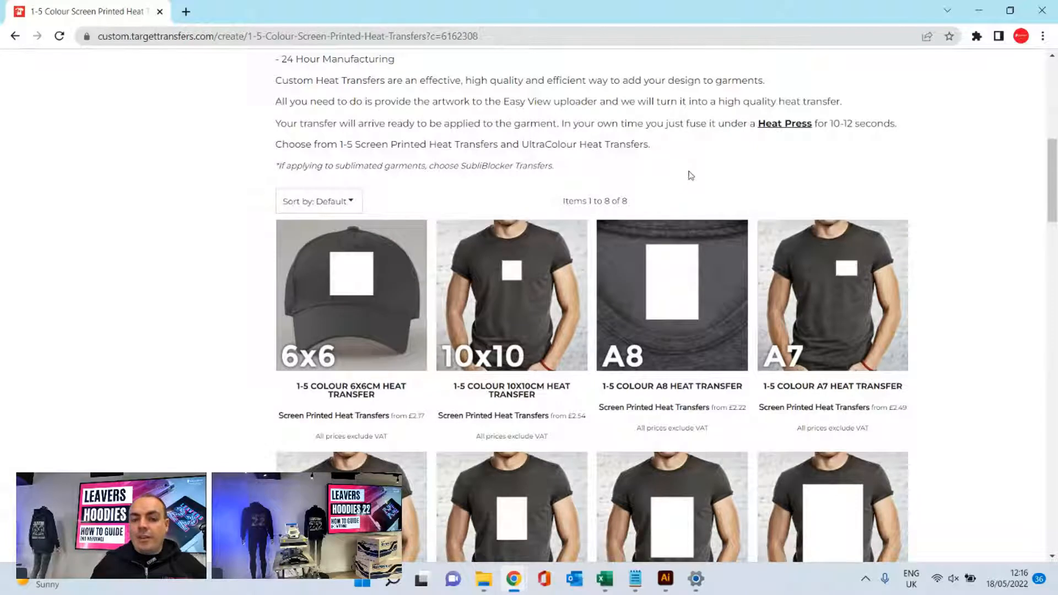
pyautogui.scroll(-1, 740, 153)
pyautogui.scroll(-1, 741, 152)
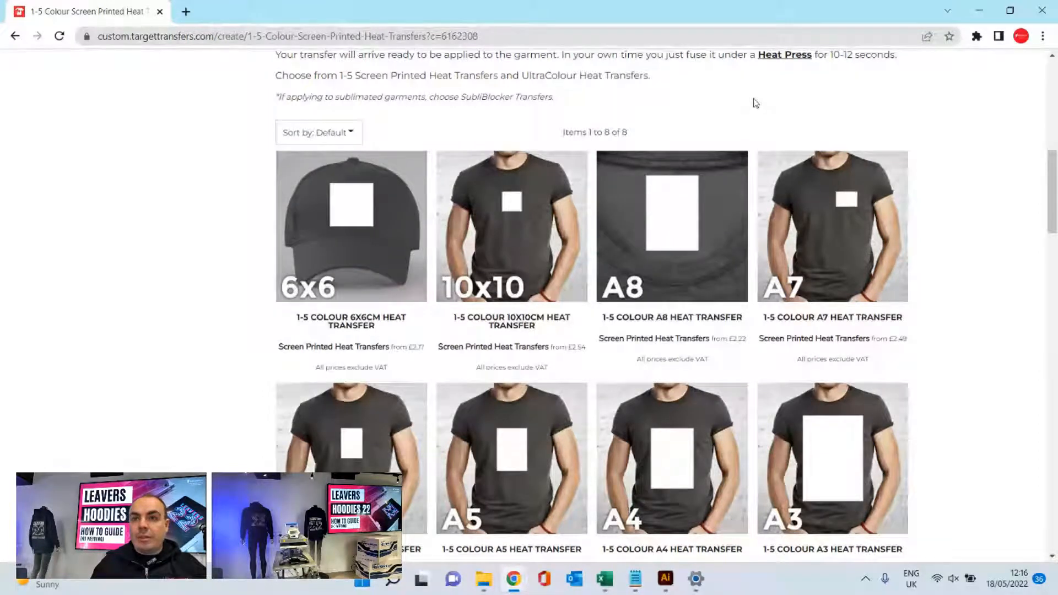
pyautogui.scroll(-1, 756, 103)
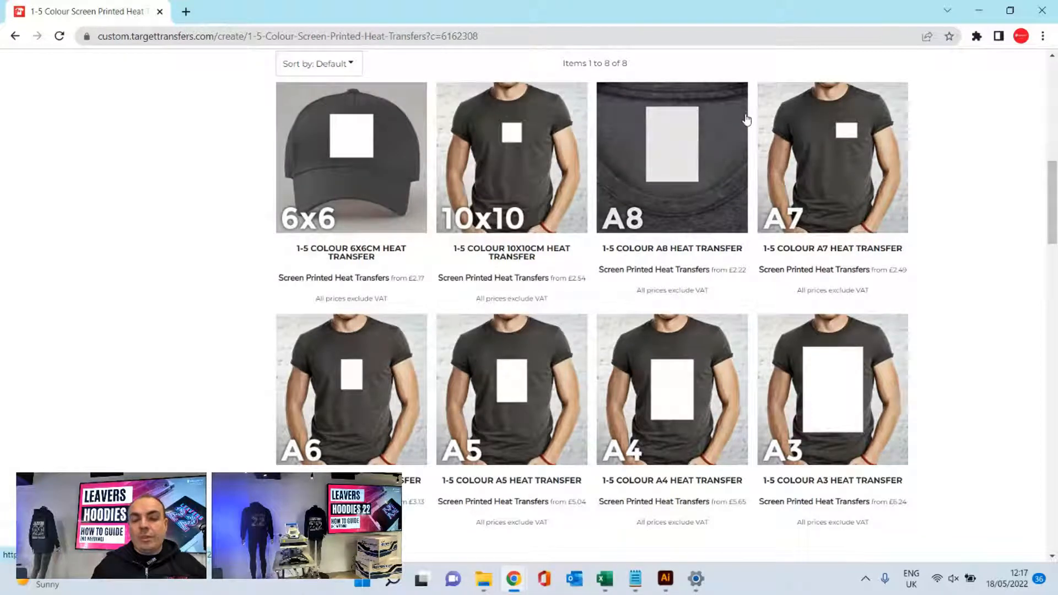
pyautogui.scroll(1, 754, 277)
pyautogui.scroll(-1, 754, 277)
pyautogui.scroll(-1, 754, 258)
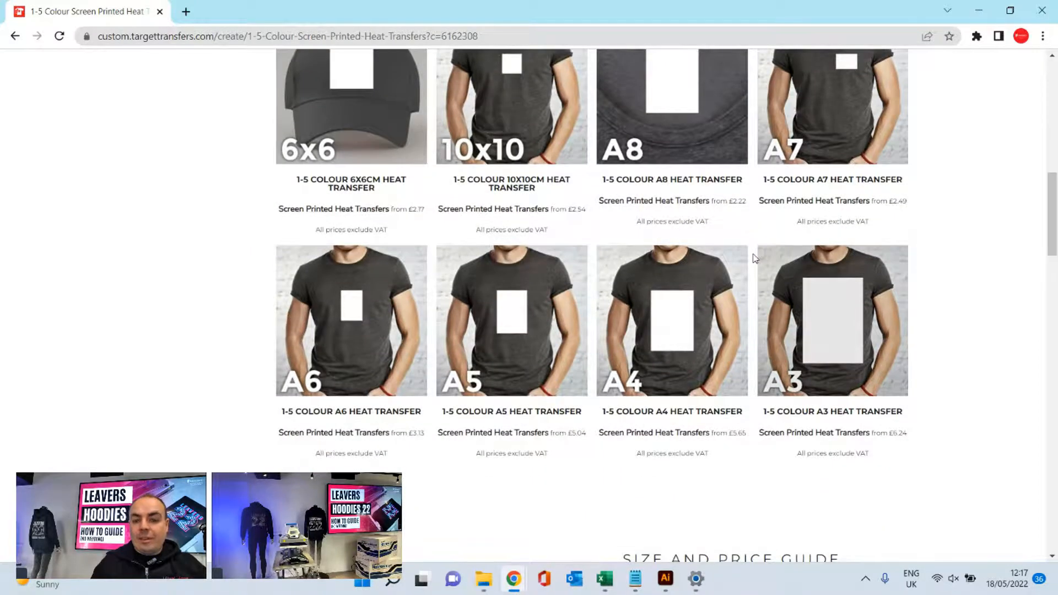
pyautogui.scroll(1, 755, 258)
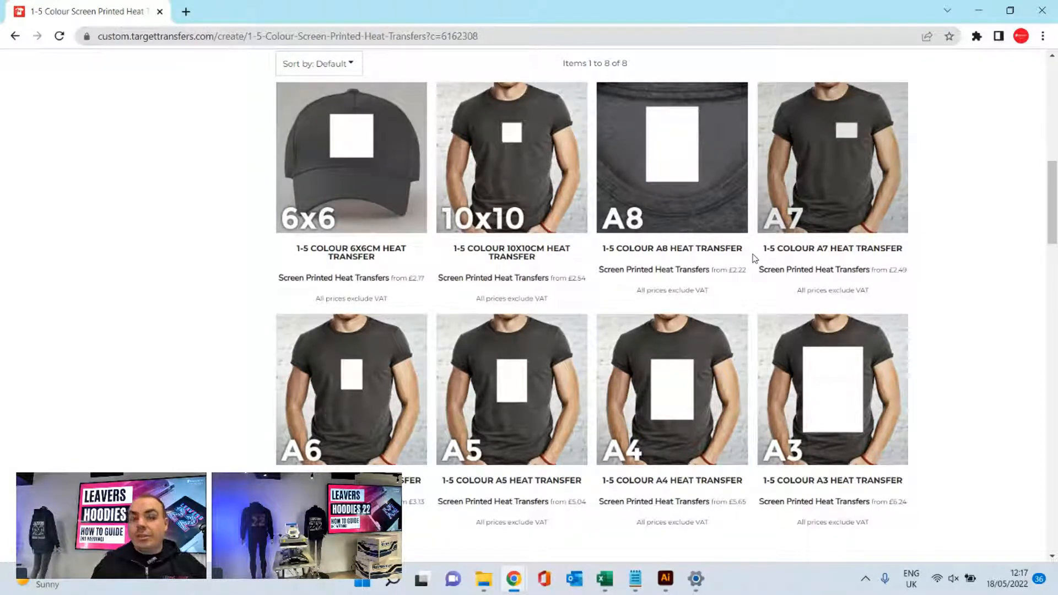
pyautogui.scroll(1, 756, 258)
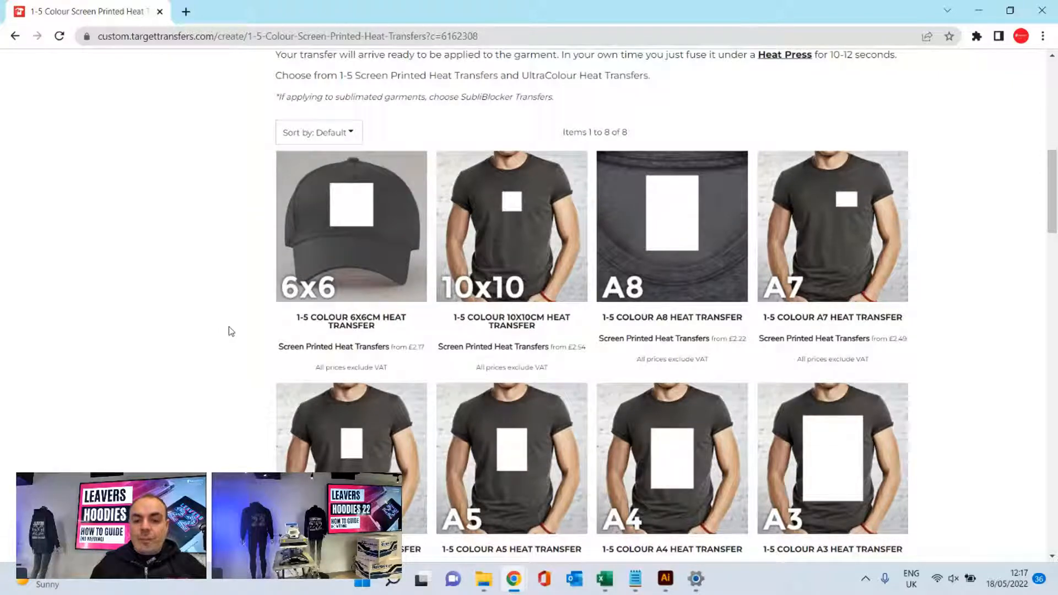
pyautogui.scroll(-1, 939, 310)
pyautogui.scroll(1, 956, 312)
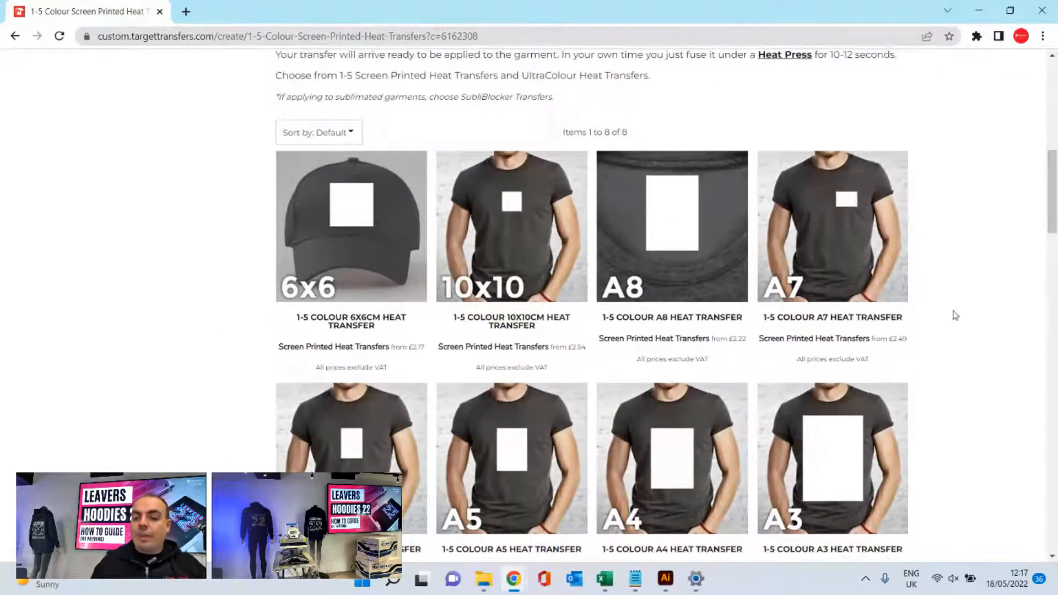
pyautogui.scroll(-1, 955, 312)
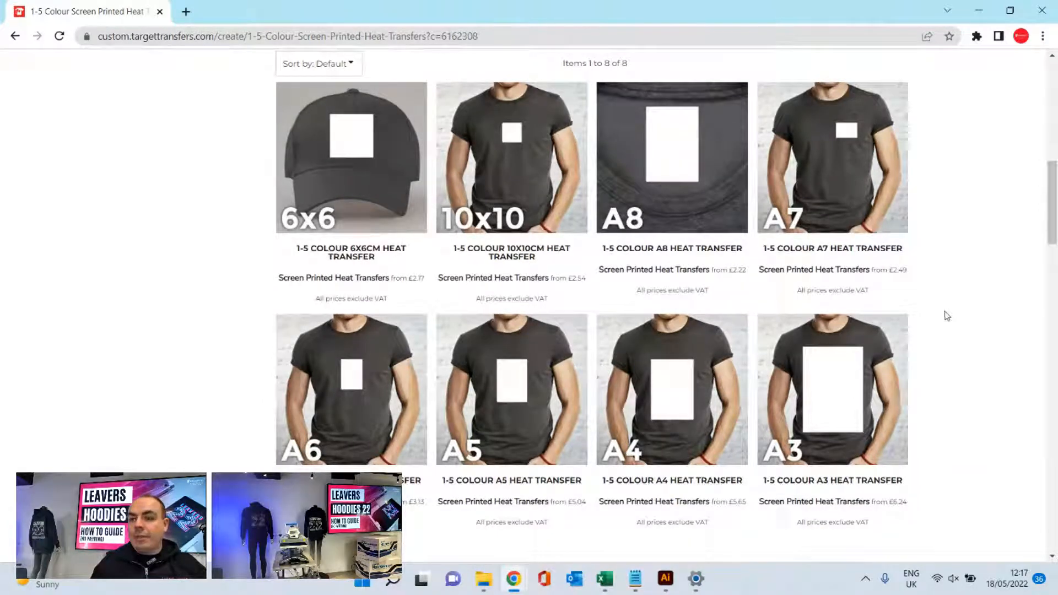
# - Open the 1-5 Colour A3 Heat Transfer in the designer and start adding a Screen Printed Heat Transfers design
pyautogui.click(794, 372)
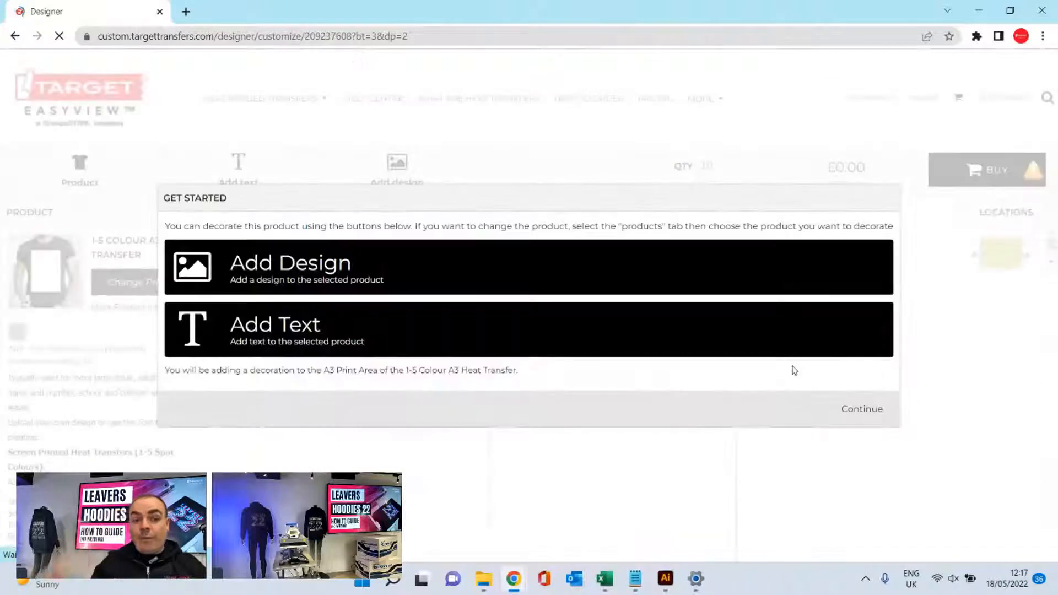
pyautogui.click(339, 274)
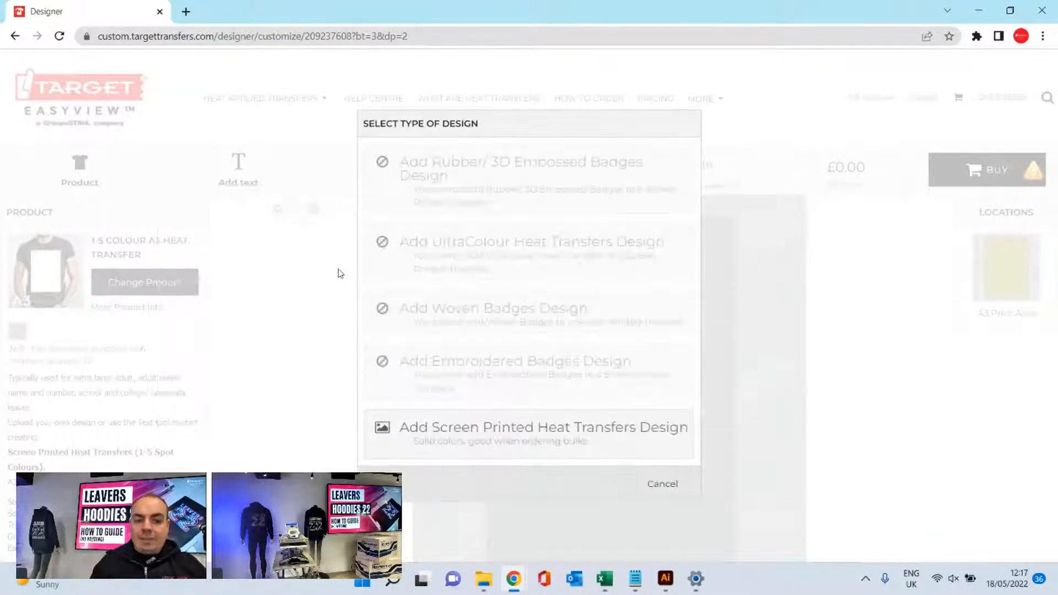
pyautogui.click(539, 439)
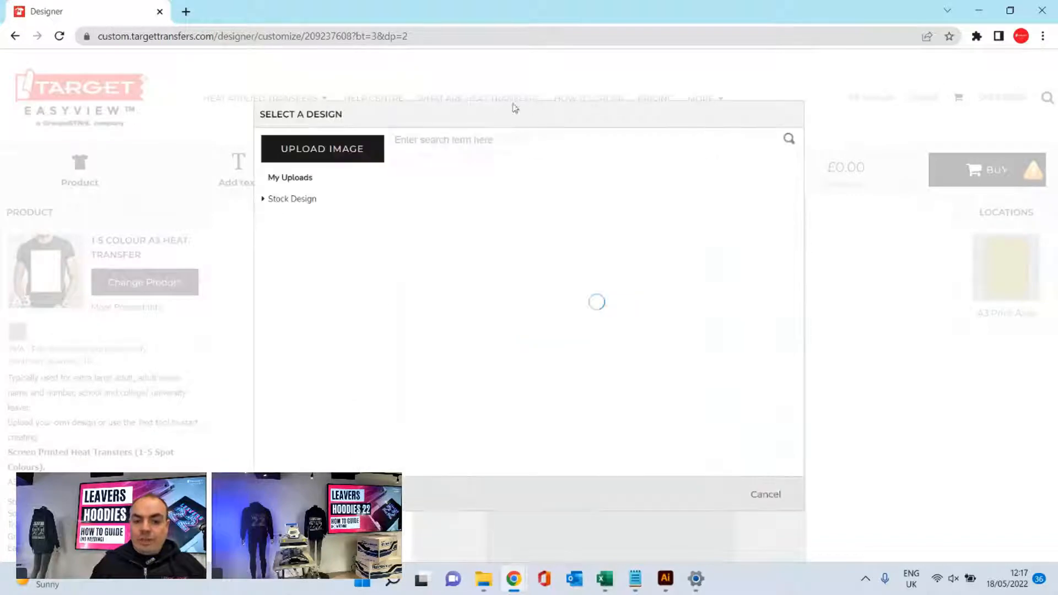
# - Place the uploaded Leavers22EasyViewTemplateA3 eps design on the A3 print area with 1 colour in black, and deselect it
pyautogui.scroll(-1, 586, 378)
pyautogui.scroll(-1, 607, 441)
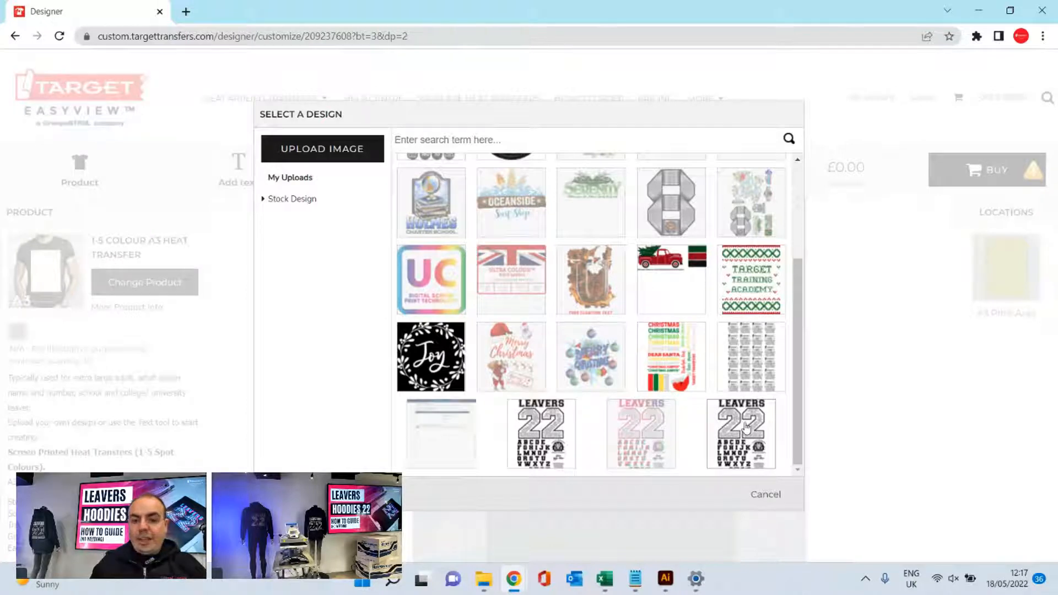
pyautogui.click(745, 427)
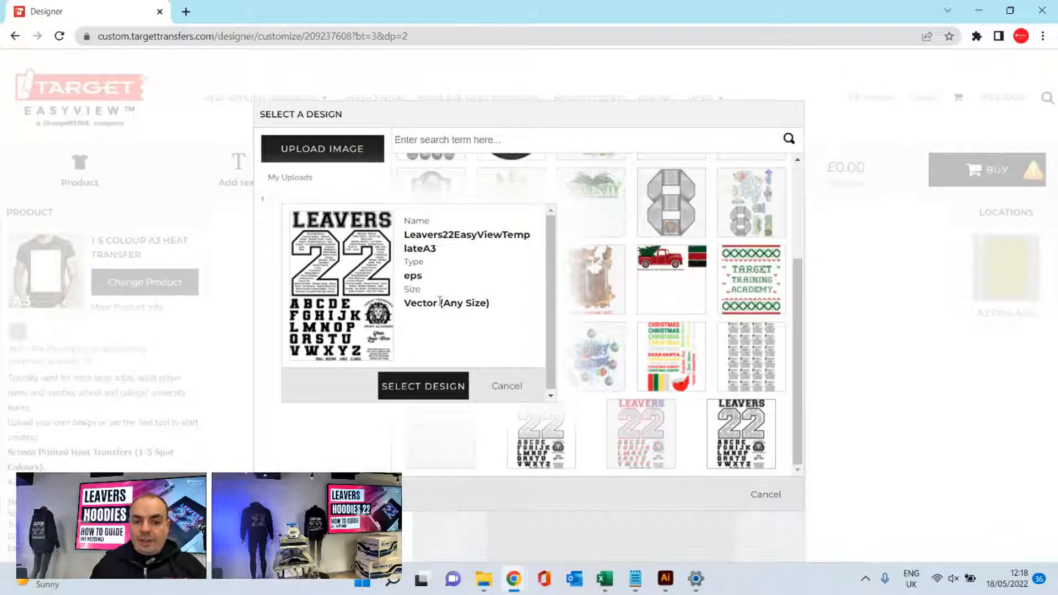
pyautogui.click(433, 387)
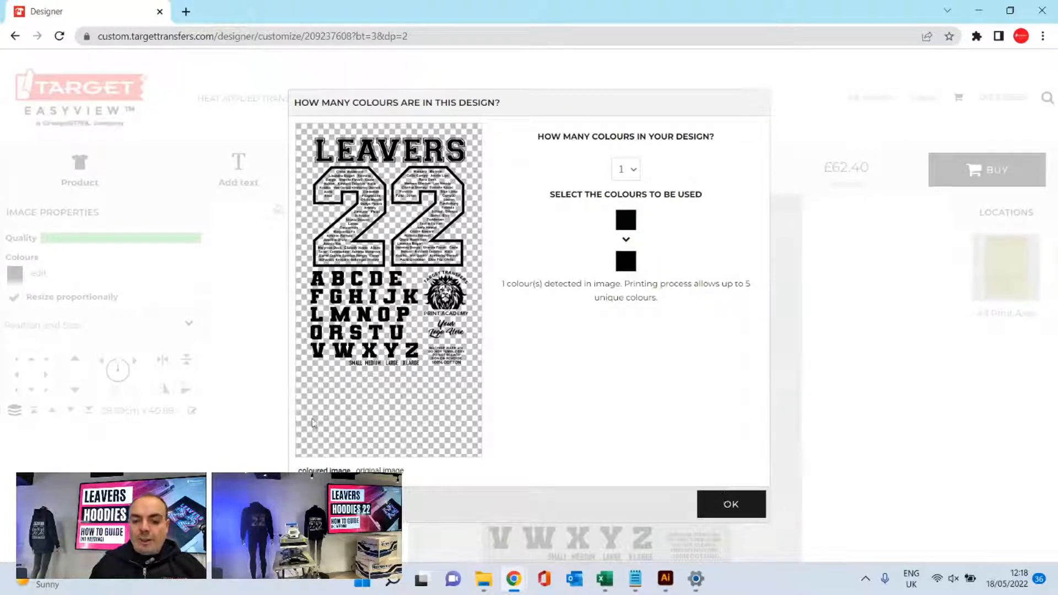
pyautogui.click(733, 503)
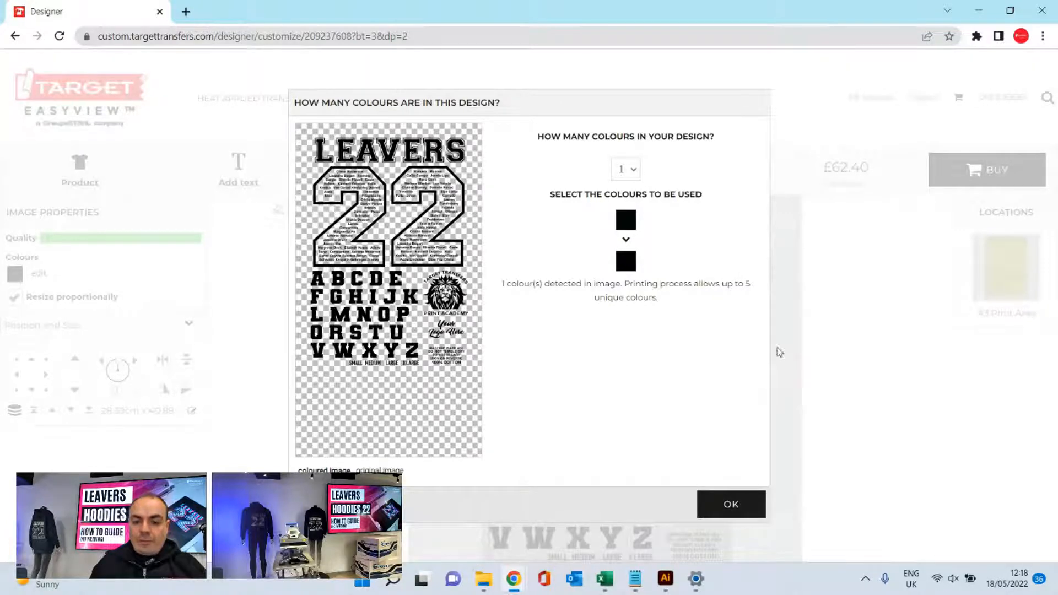
pyautogui.click(770, 322)
pyautogui.scroll(-1, 770, 323)
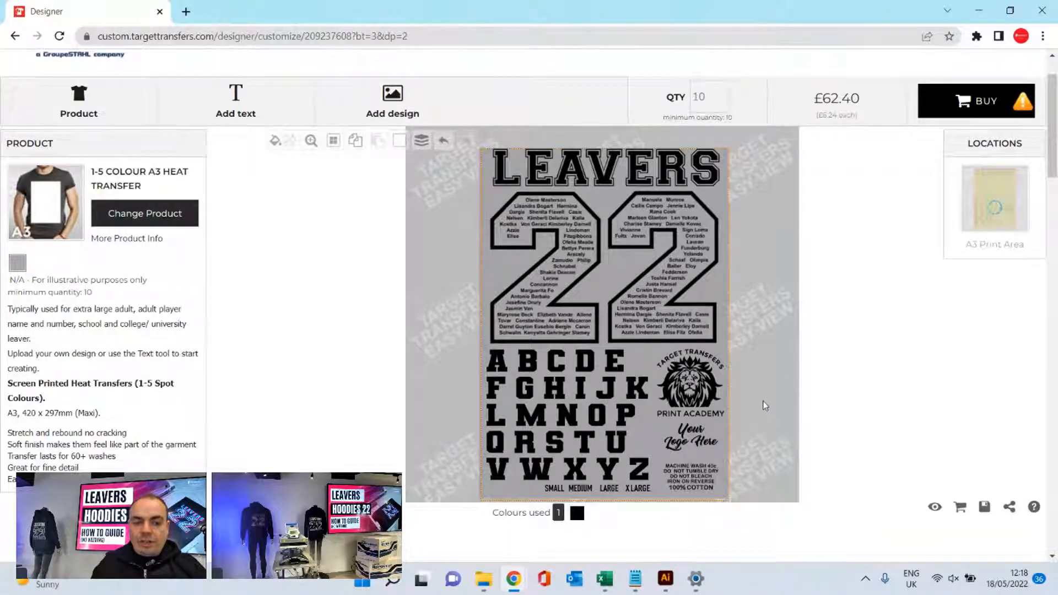
pyautogui.scroll(1, 795, 297)
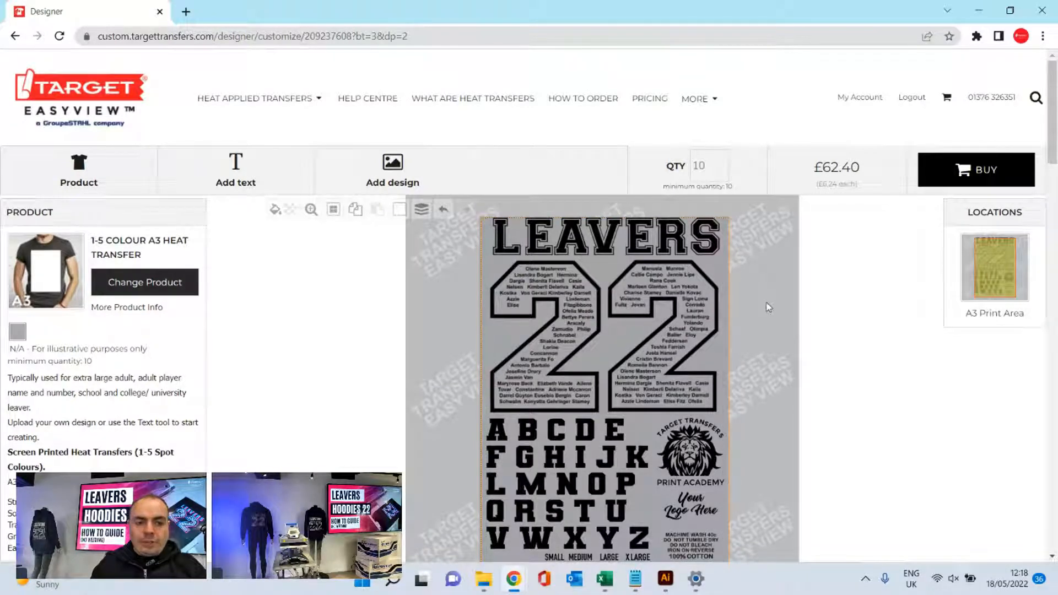
# - Recolour the placed Leavers 22 design with a blue from the Target stock colours and deselect it
pyautogui.click(582, 301)
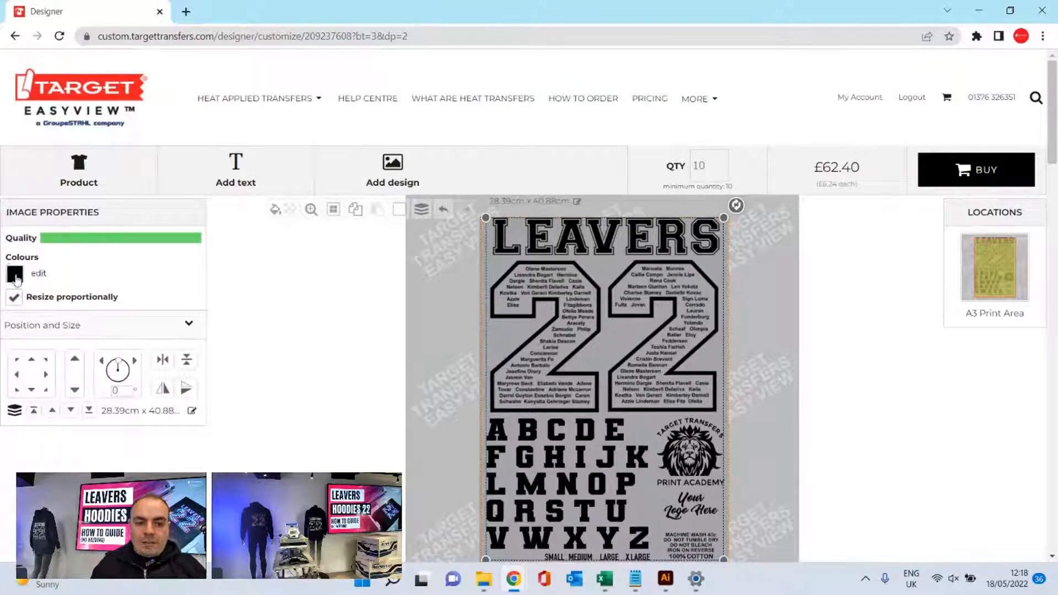
pyautogui.click(15, 274)
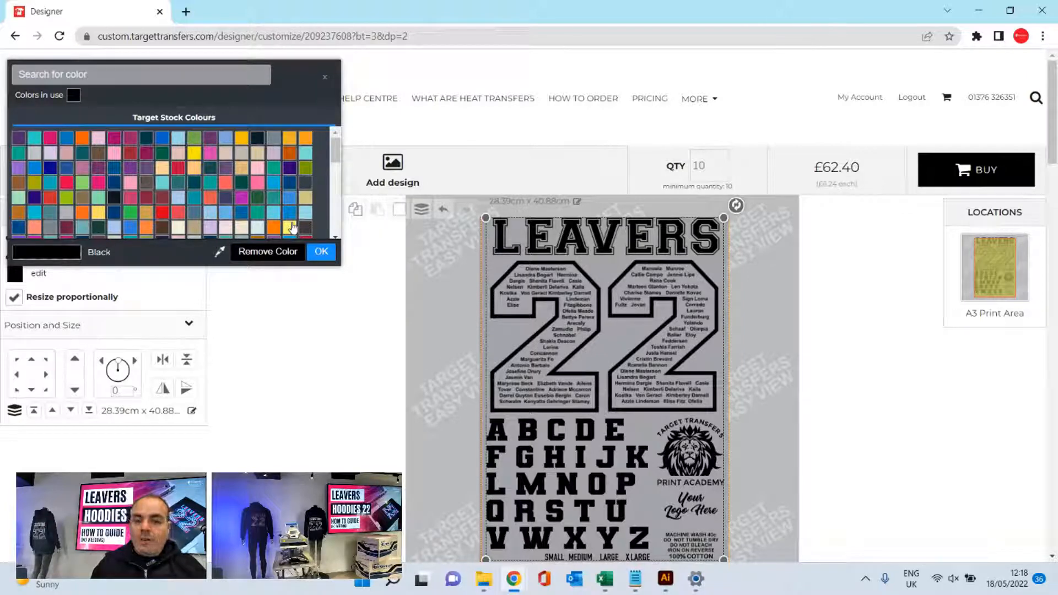
pyautogui.click(769, 271)
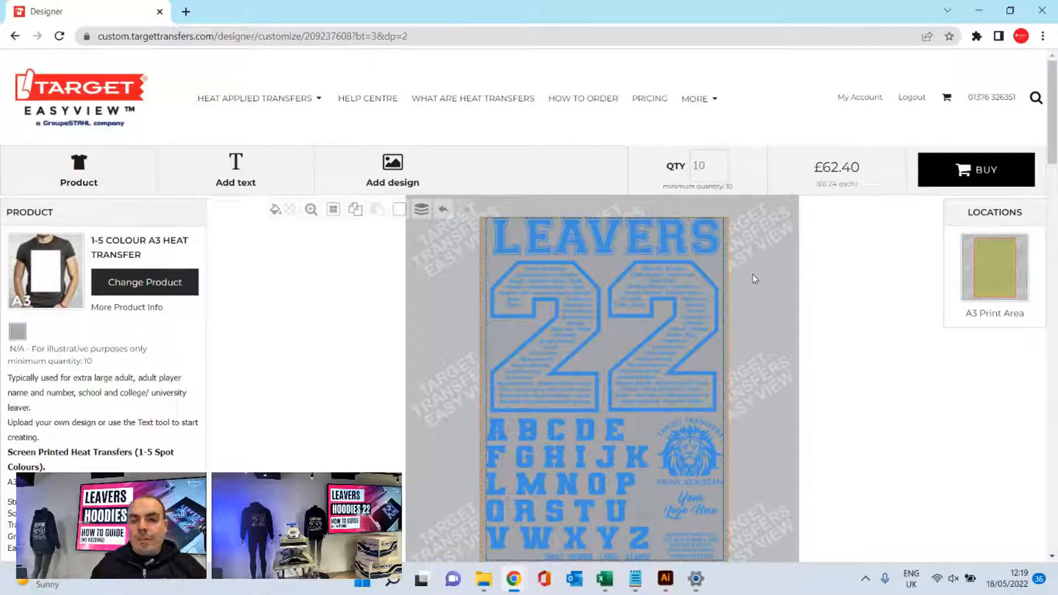
pyautogui.scroll(-1, 755, 278)
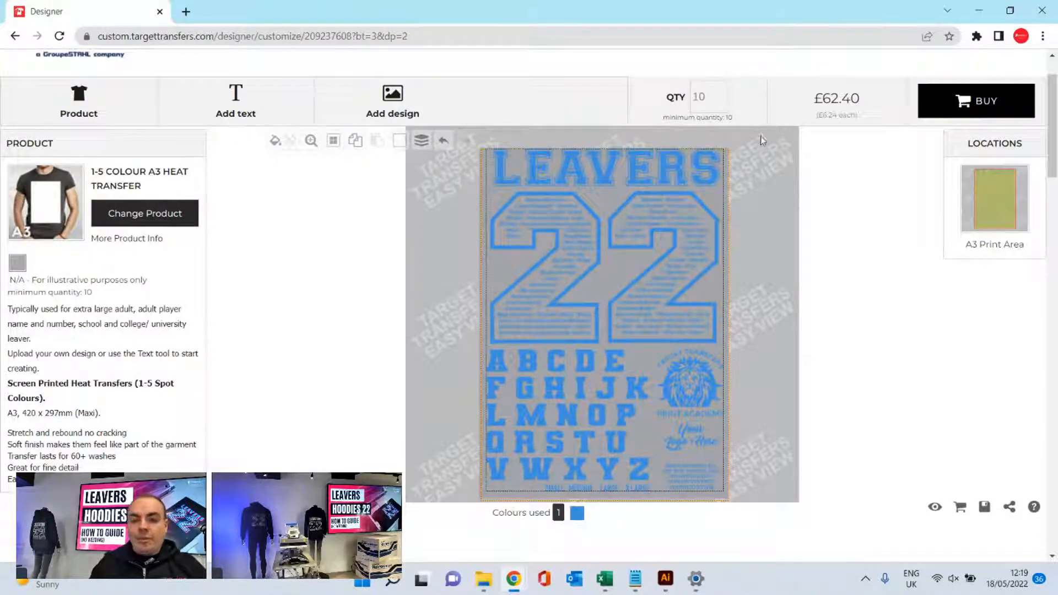
pyautogui.scroll(1, 746, 171)
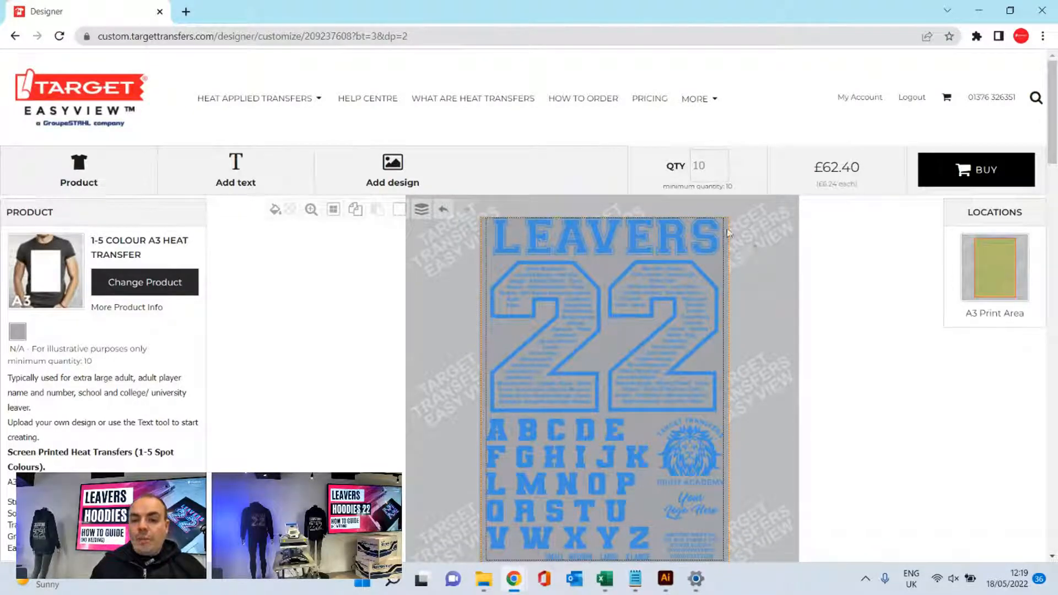
pyautogui.scroll(-1, 772, 294)
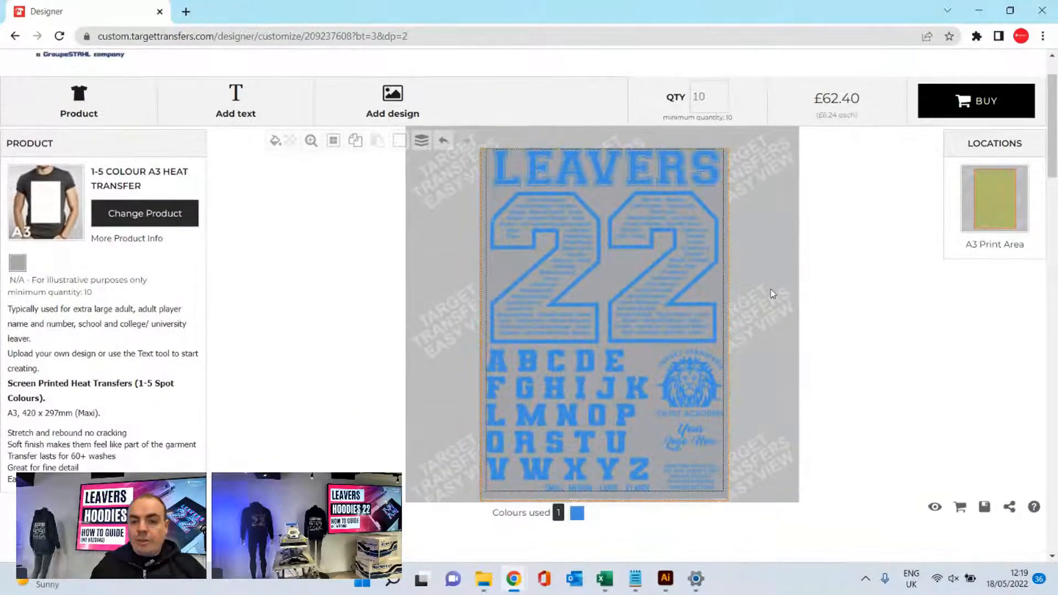
pyautogui.scroll(1, 772, 293)
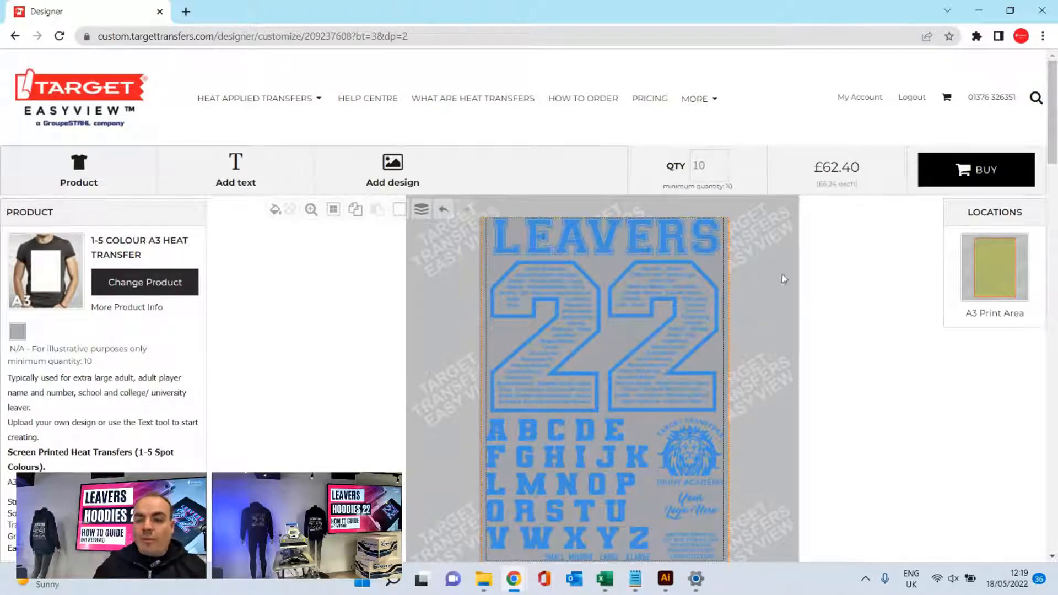
pyautogui.scroll(-1, 763, 259)
pyautogui.scroll(1, 765, 259)
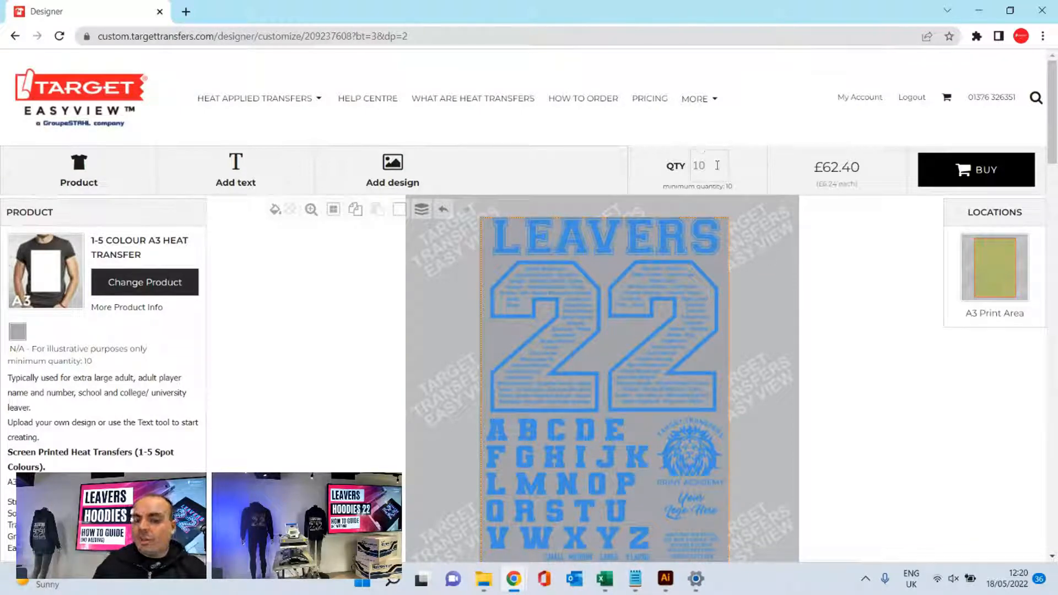
# - Compare the A3 heat transfer's price at order quantities of 60 and 10, leaving the quantity at 60
pyautogui.moveTo(716, 161); pyautogui.dragTo(691, 165)
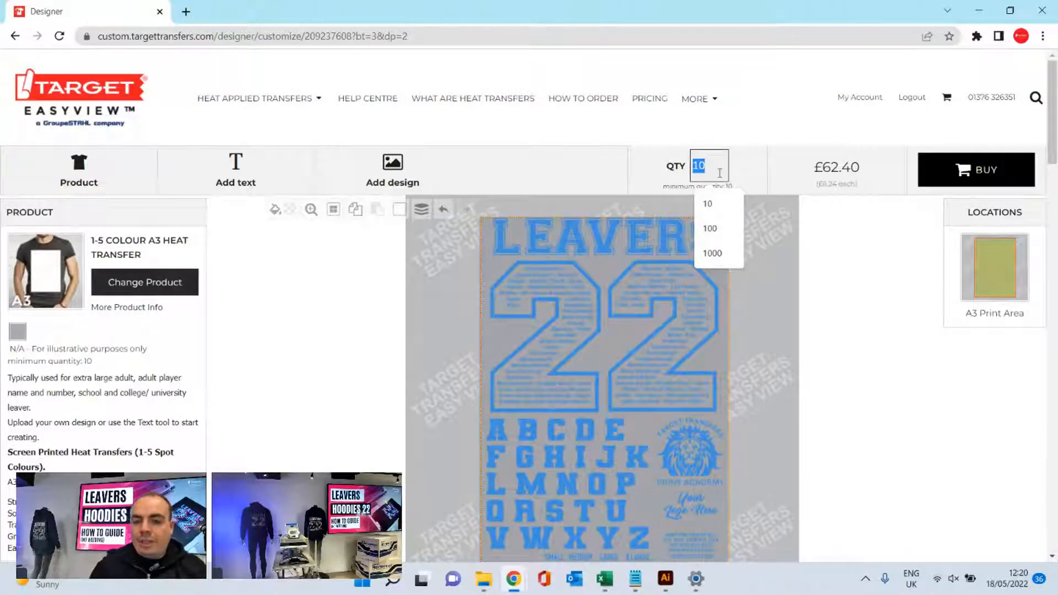
pyautogui.write('60')
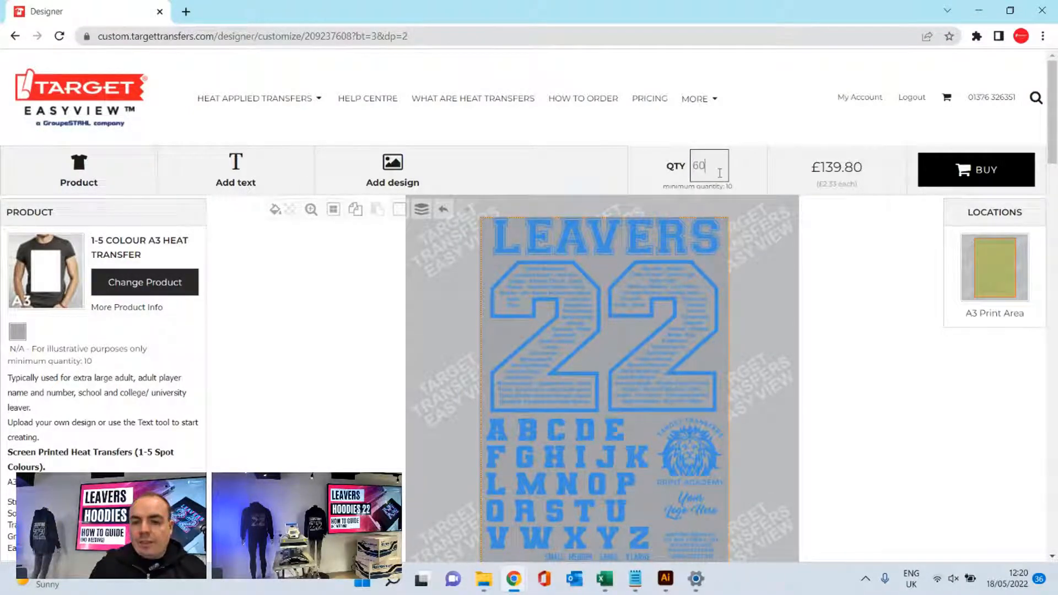
pyautogui.press('BackSpace')
pyautogui.press('BackSpace')
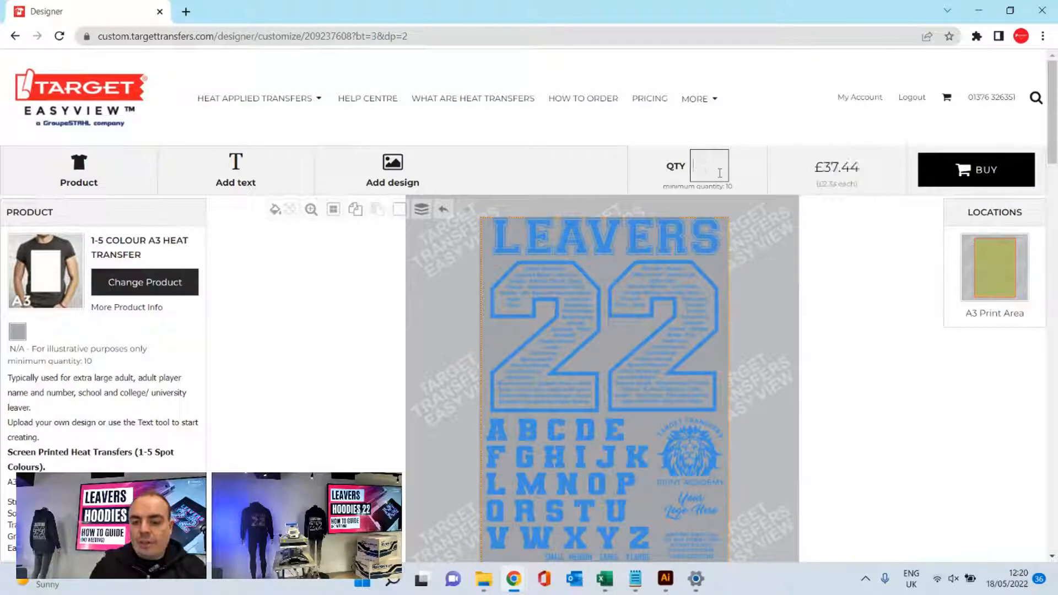
pyautogui.write('10')
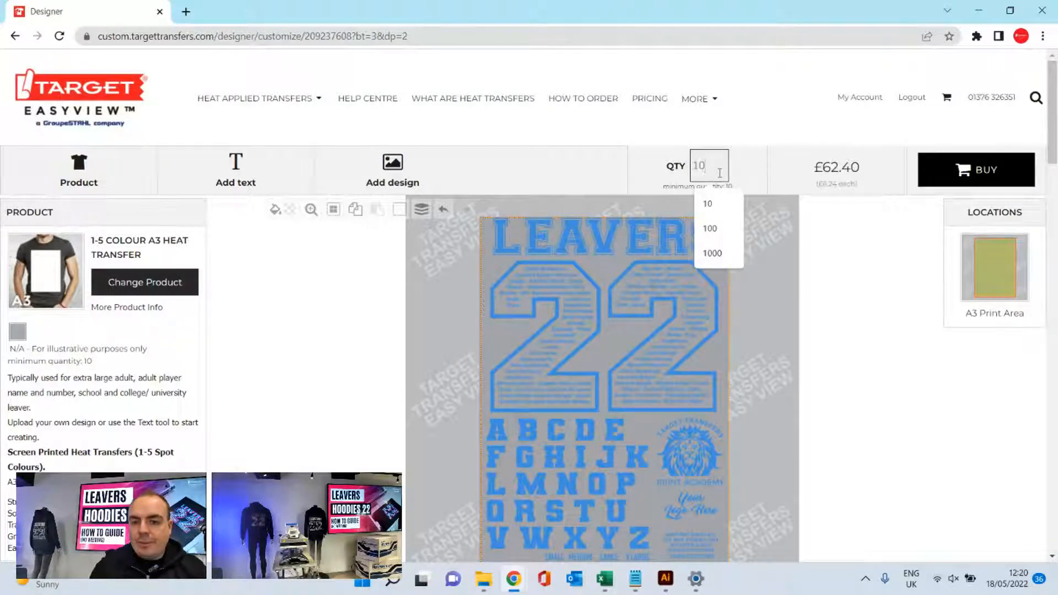
pyautogui.press('BackSpace')
pyautogui.press('BackSpace')
pyautogui.write('60')
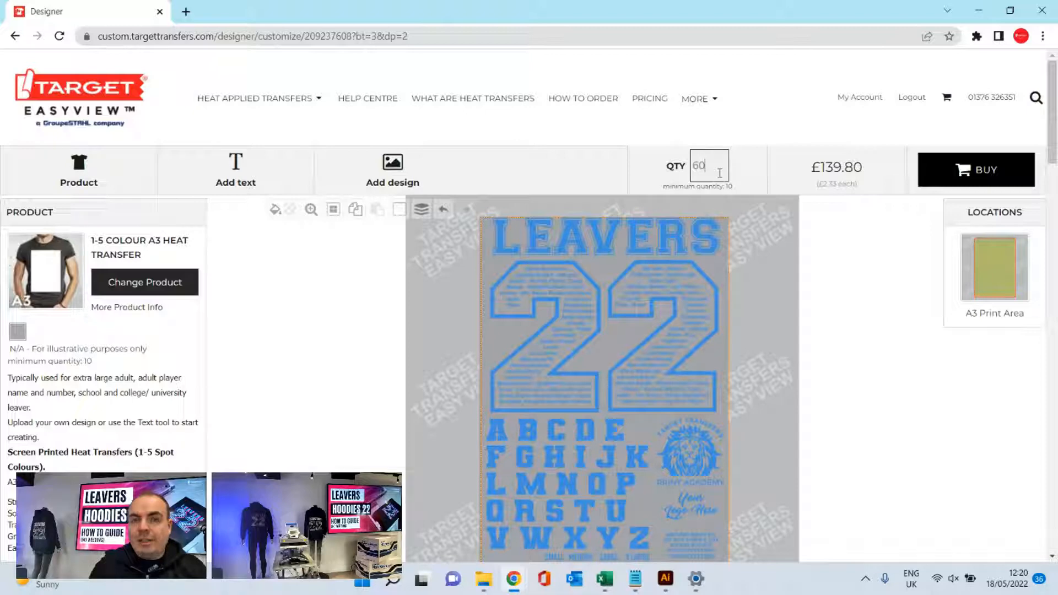
pyautogui.scroll(-3, 720, 173)
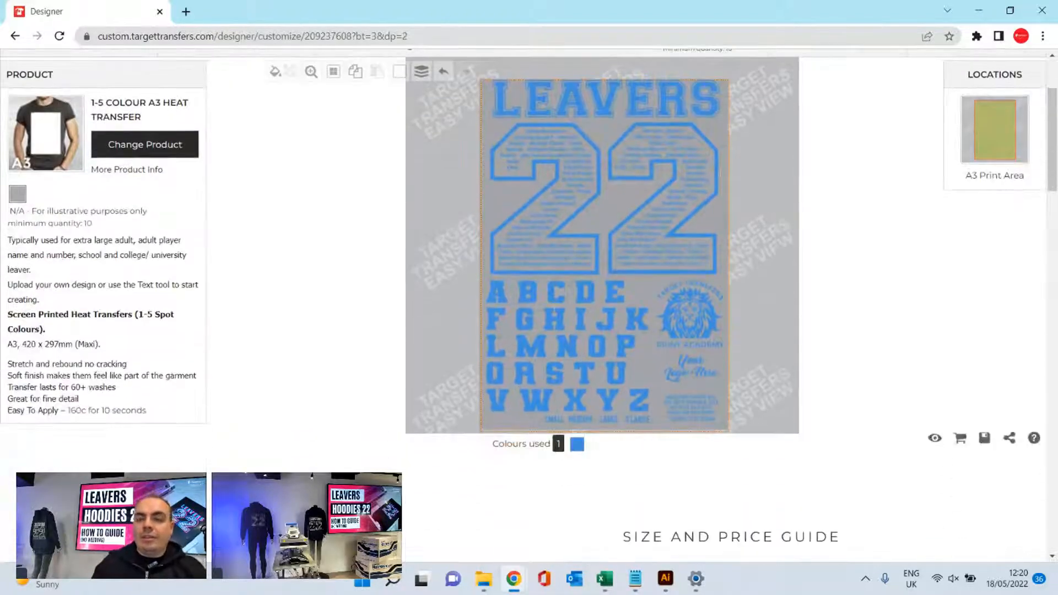
pyautogui.scroll(3, 820, 283)
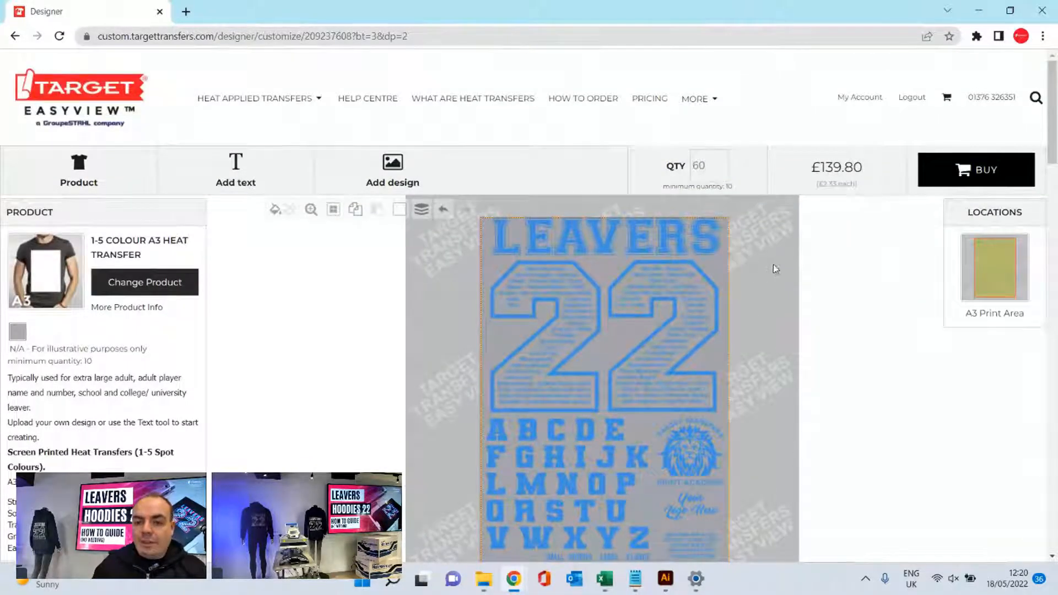
# - Set the order quantity of the A3 heat transfer to 200
pyautogui.moveTo(713, 157); pyautogui.dragTo(696, 163)
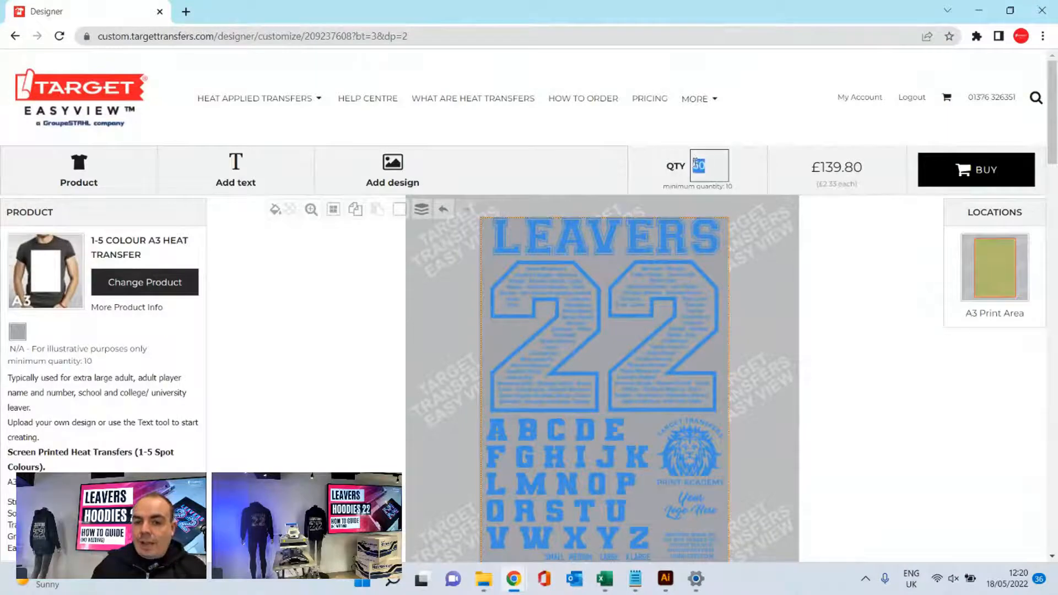
pyautogui.write('200')
pyautogui.click(780, 251)
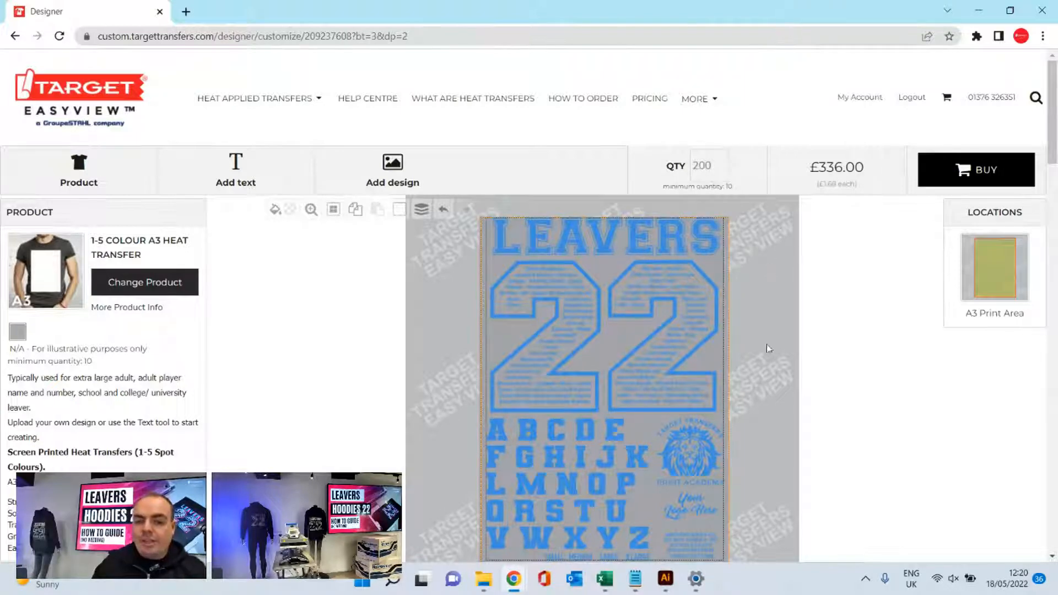
pyautogui.scroll(-1, 820, 312)
pyautogui.scroll(1, 775, 277)
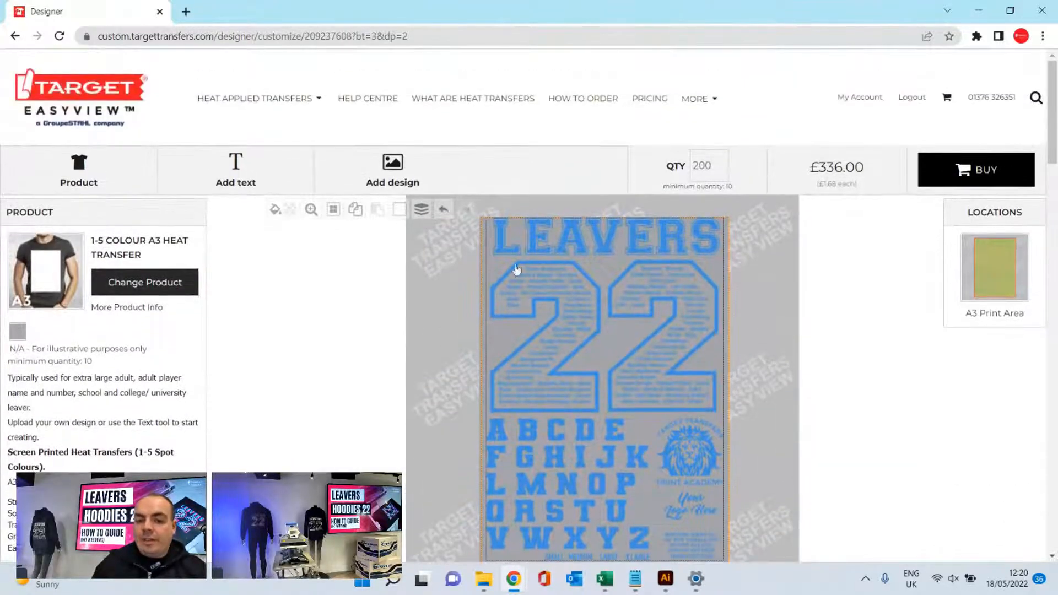
pyautogui.scroll(-1, 518, 464)
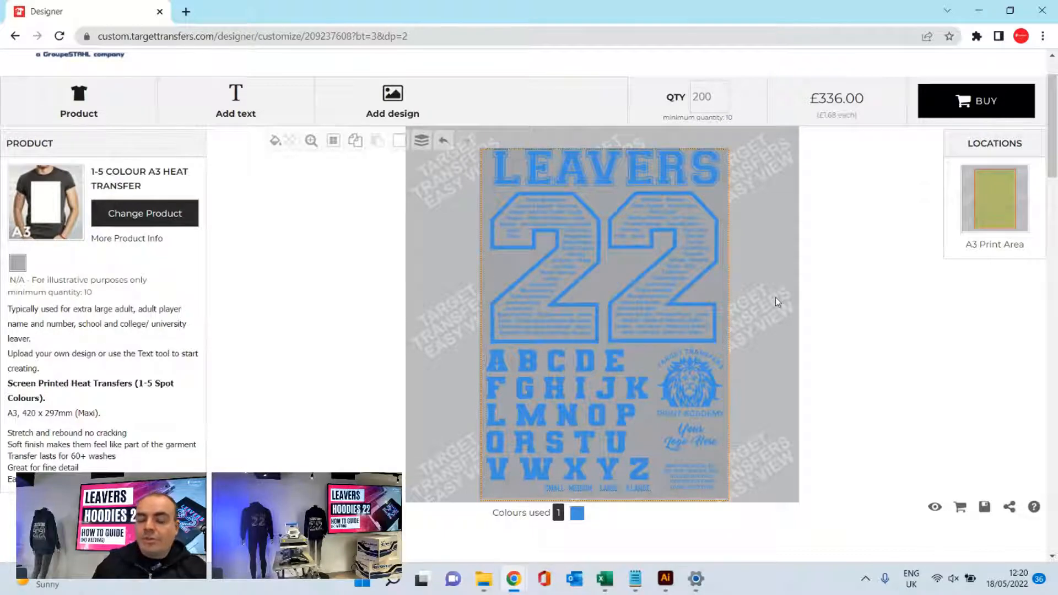
pyautogui.scroll(1, 776, 298)
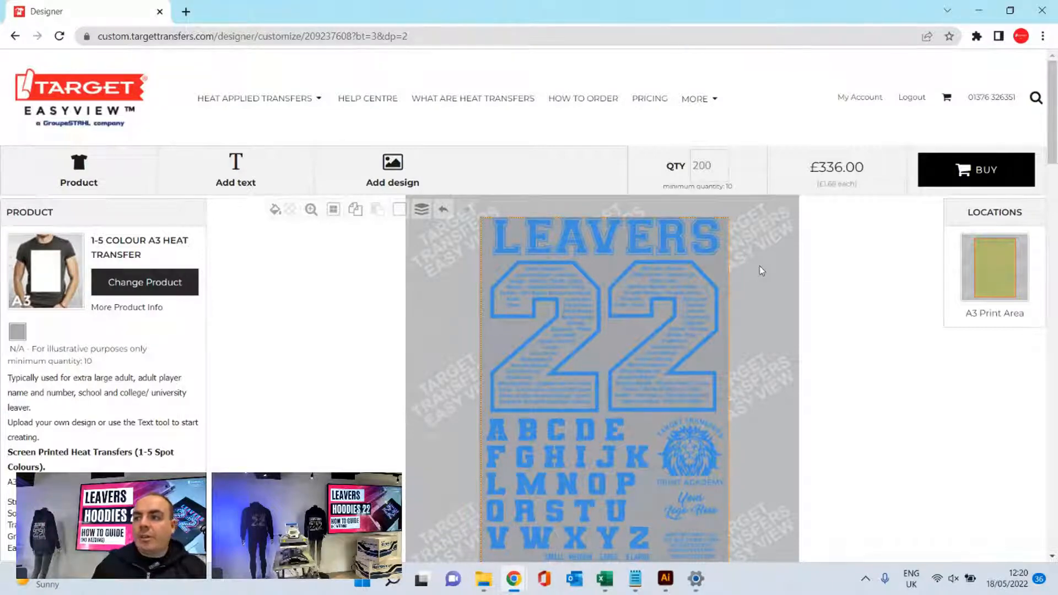
pyautogui.scroll(-1, 759, 265)
pyautogui.scroll(1, 760, 265)
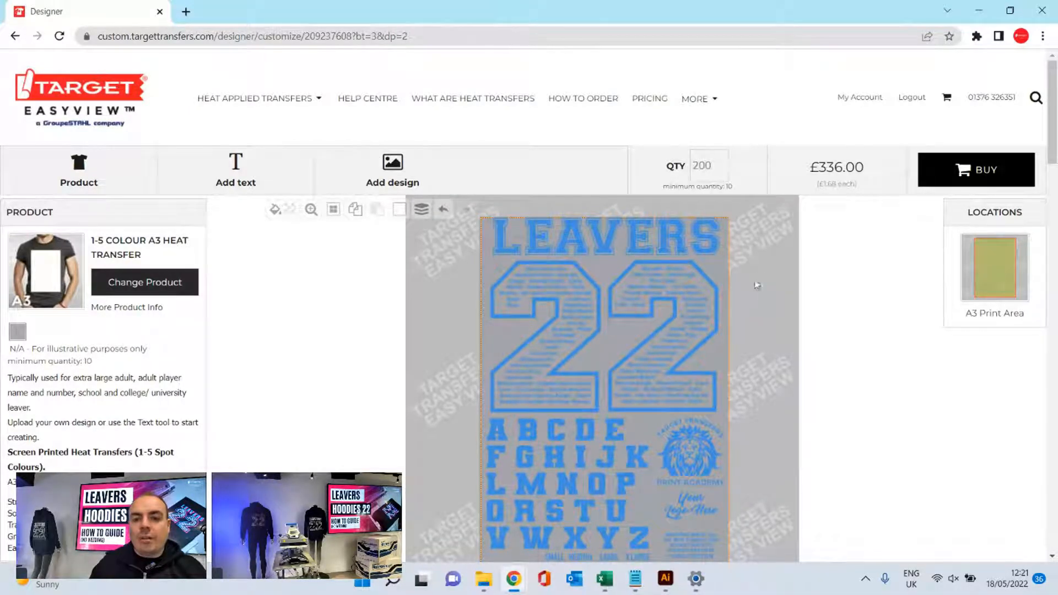
pyautogui.scroll(-1, 732, 272)
pyautogui.scroll(-1, 731, 270)
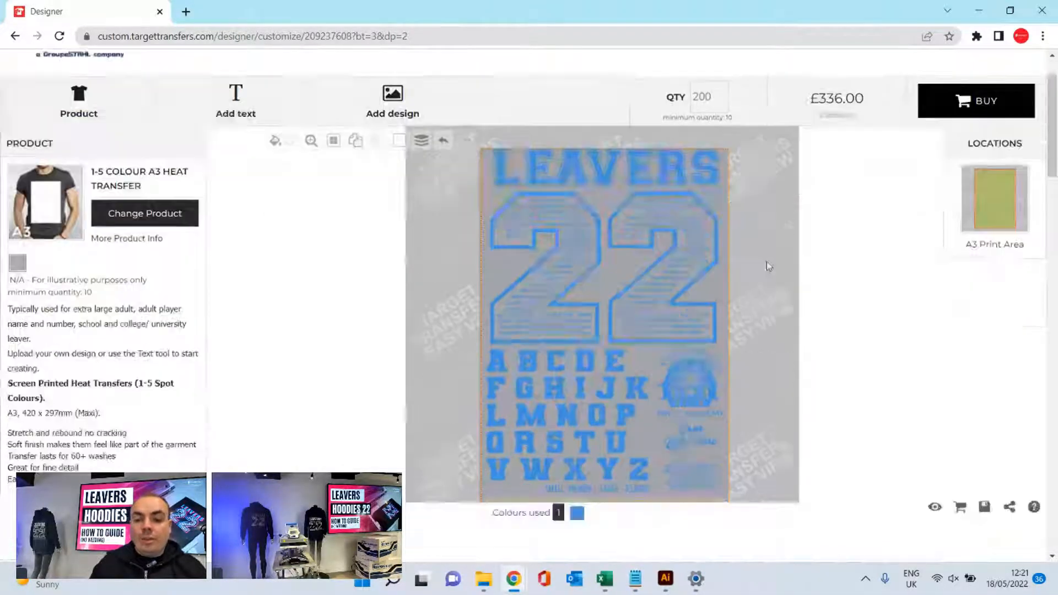
pyautogui.scroll(1, 770, 266)
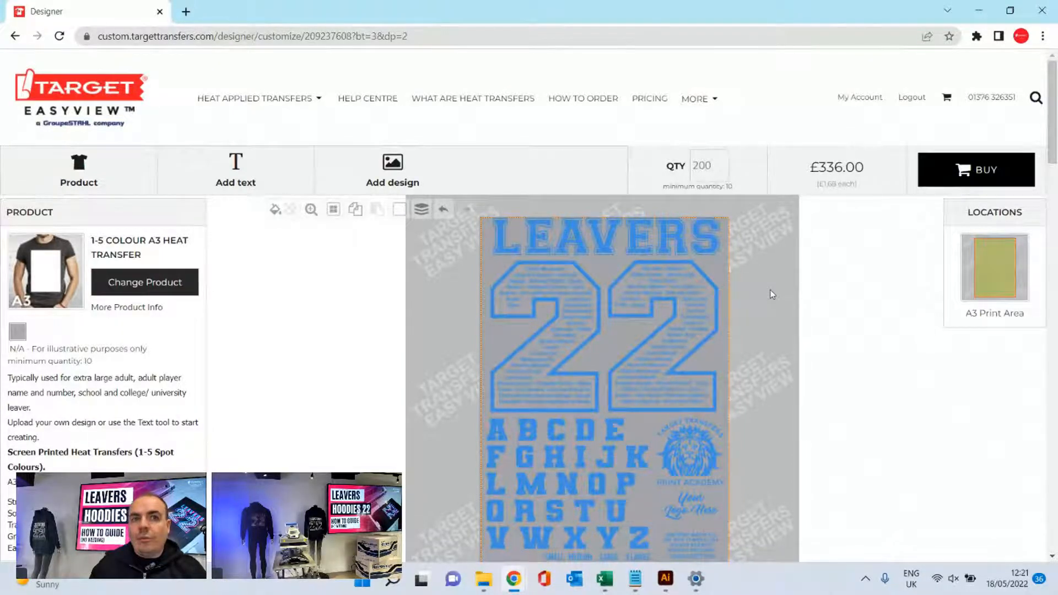
pyautogui.scroll(-1, 771, 293)
pyautogui.scroll(1, 772, 294)
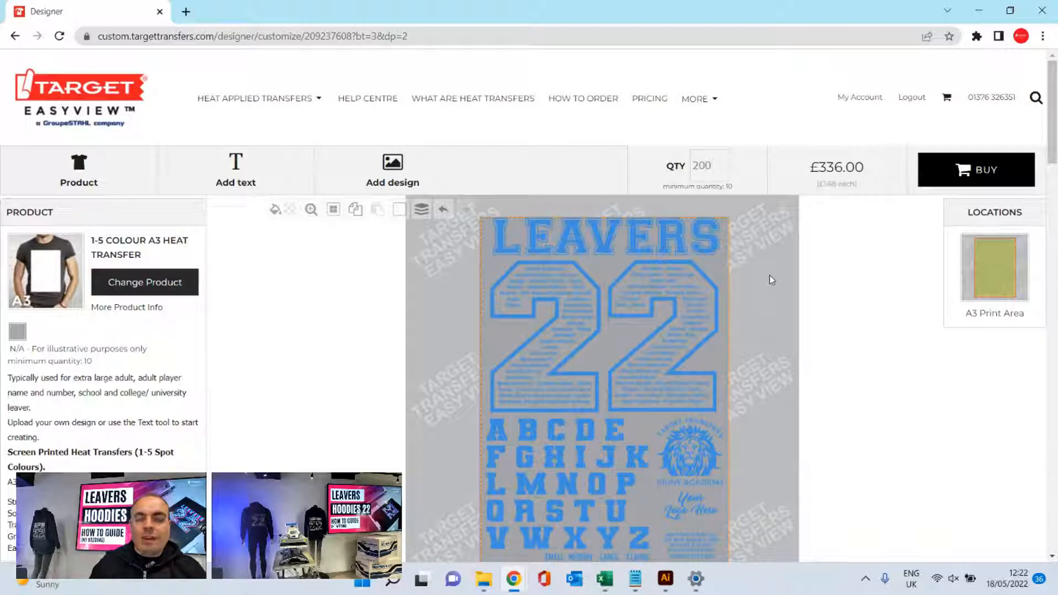
pyautogui.scroll(-1, 771, 273)
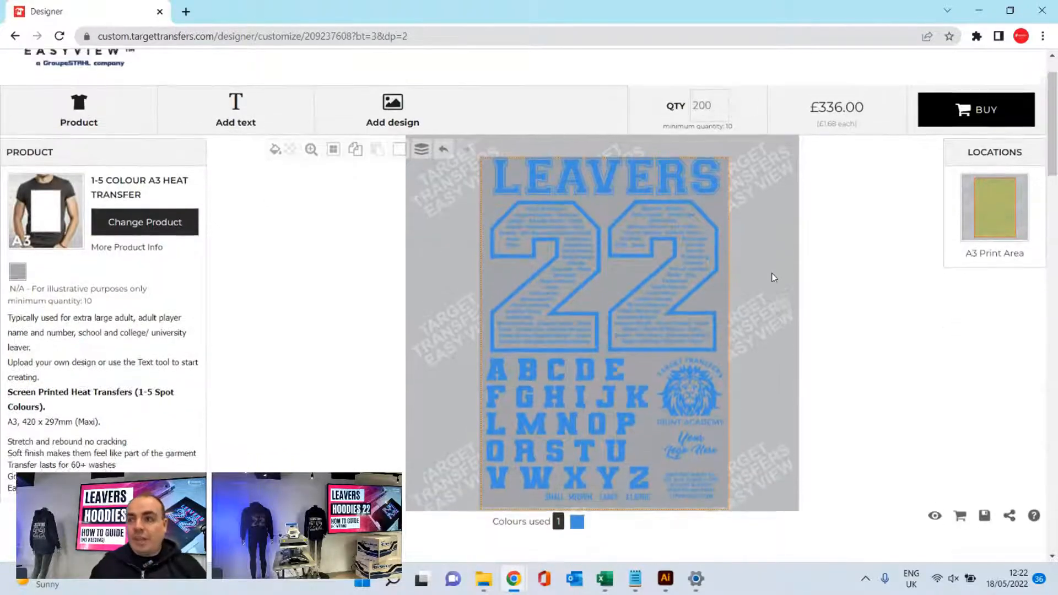
pyautogui.scroll(1, 772, 273)
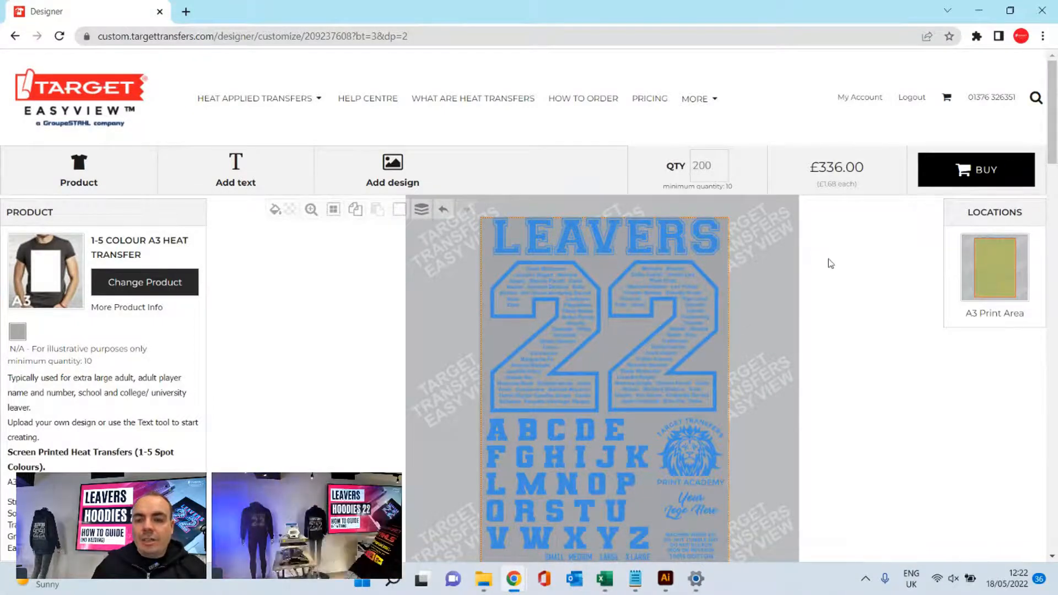
pyautogui.scroll(-1, 831, 264)
pyautogui.scroll(1, 831, 264)
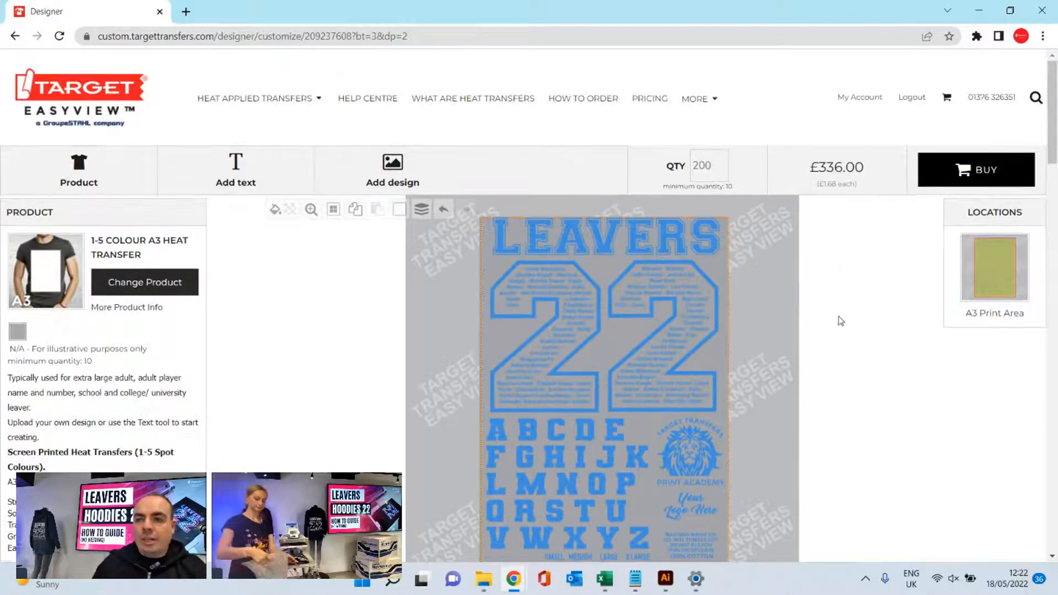